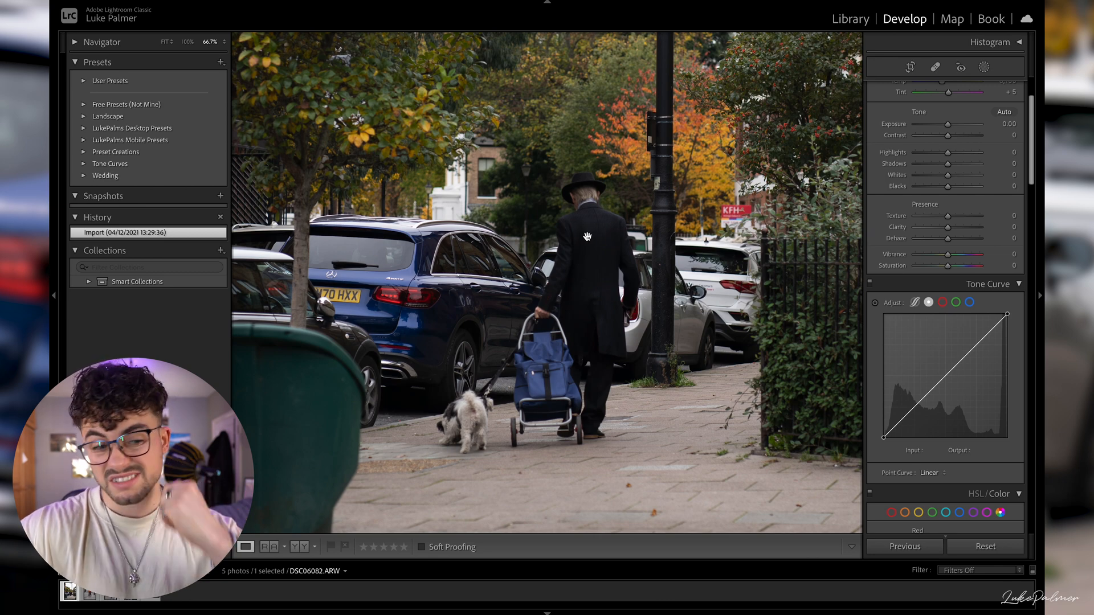
- Shape the point curve into an S with points at 65/58 and 175/188, and raise the black point's output to 18
{"action": "left_click_drag", "start_coordinate": [592, 237], "coordinate": [585, 235]}
{"action": "left_click", "coordinate": [585, 235]}
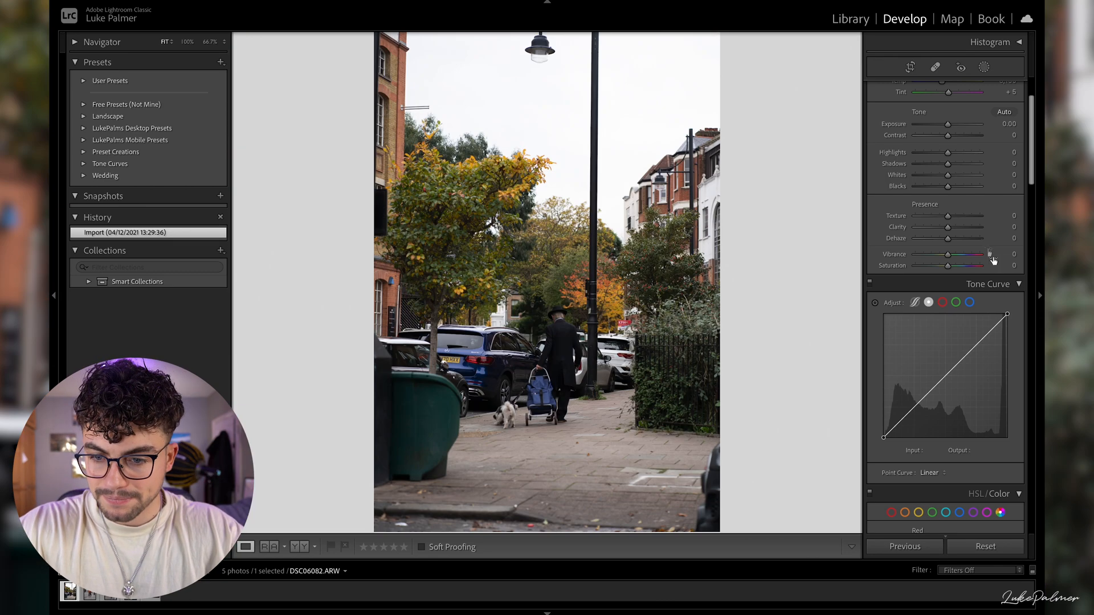
{"action": "left_click_drag", "start_coordinate": [970, 351], "coordinate": [970, 343]}
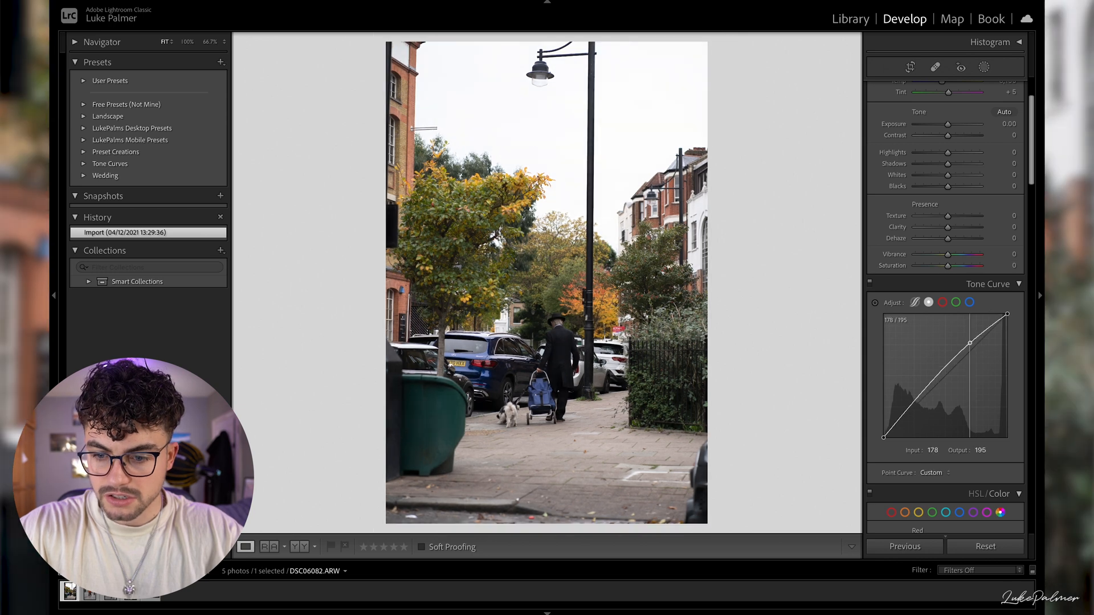
{"action": "left_click_drag", "start_coordinate": [915, 403], "coordinate": [916, 406]}
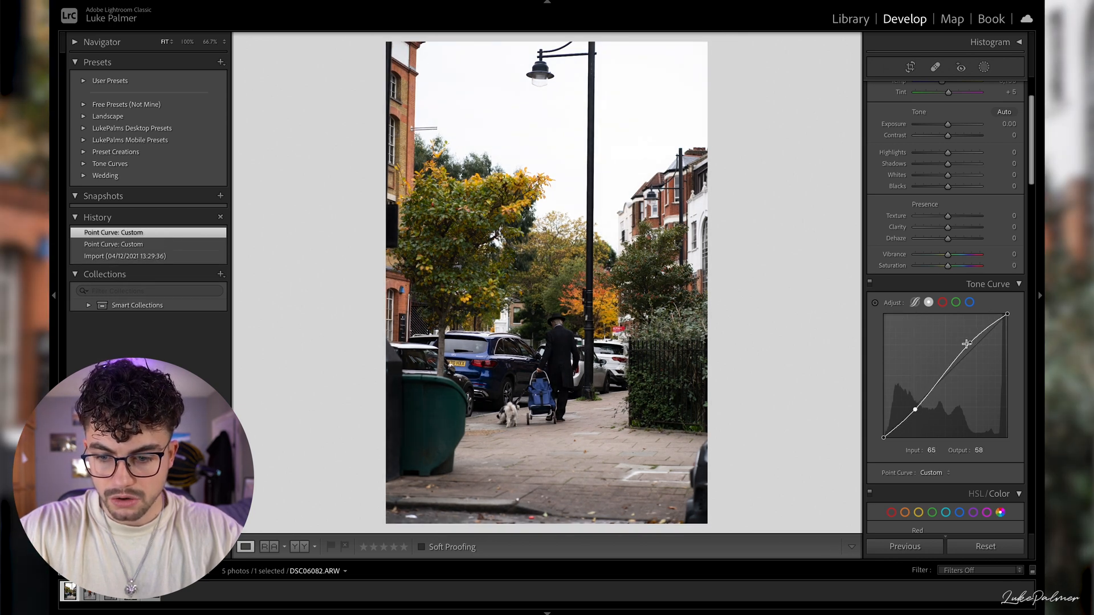
{"action": "left_click_drag", "start_coordinate": [969, 344], "coordinate": [969, 346]}
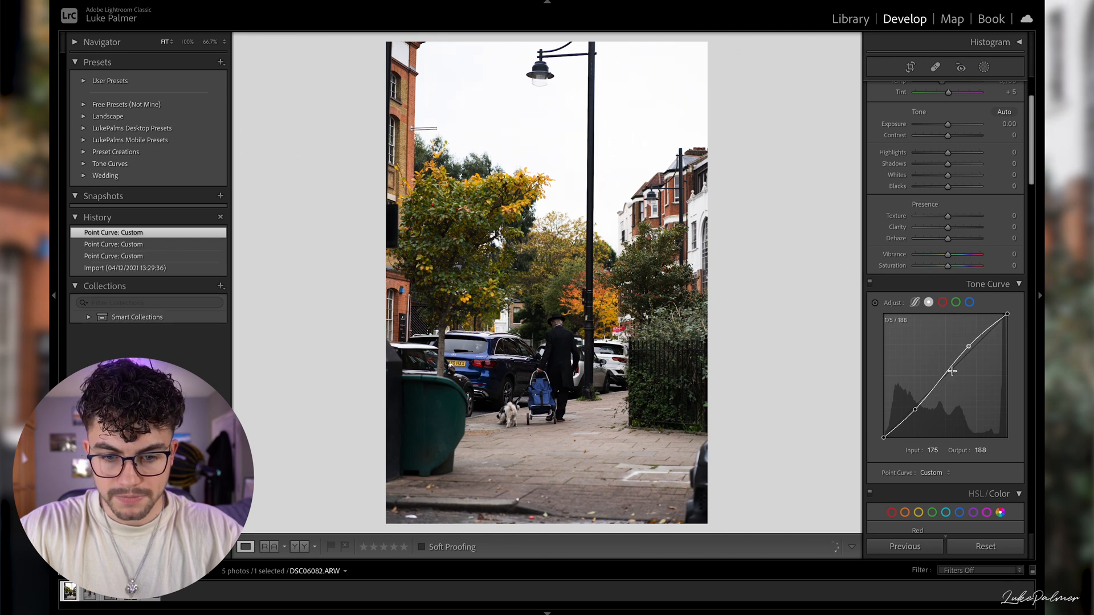
{"action": "mouse_move", "coordinate": [884, 437]}
{"action": "left_mouse_down"}
{"action": "mouse_move", "coordinate": [878, 393]}
{"action": "mouse_move", "coordinate": [870, 438]}
{"action": "mouse_move", "coordinate": [895, 450]}
{"action": "mouse_move", "coordinate": [882, 430]}
{"action": "left_mouse_up"}
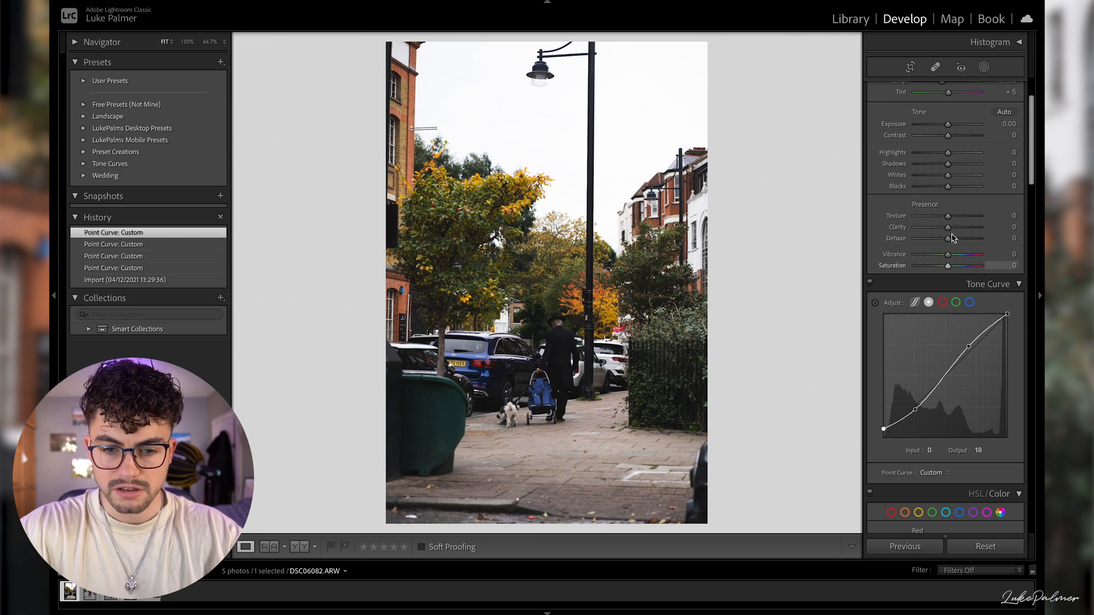
- Set the photo's Contrast to -7, Highlights to +41, Shadows to +32, Whites to -25 and Blacks to -13
{"action": "scroll", "coordinate": [947, 160], "scroll_direction": "up", "scroll_amount": 3}
{"action": "scroll", "coordinate": [947, 150], "scroll_direction": "up", "scroll_amount": 2}
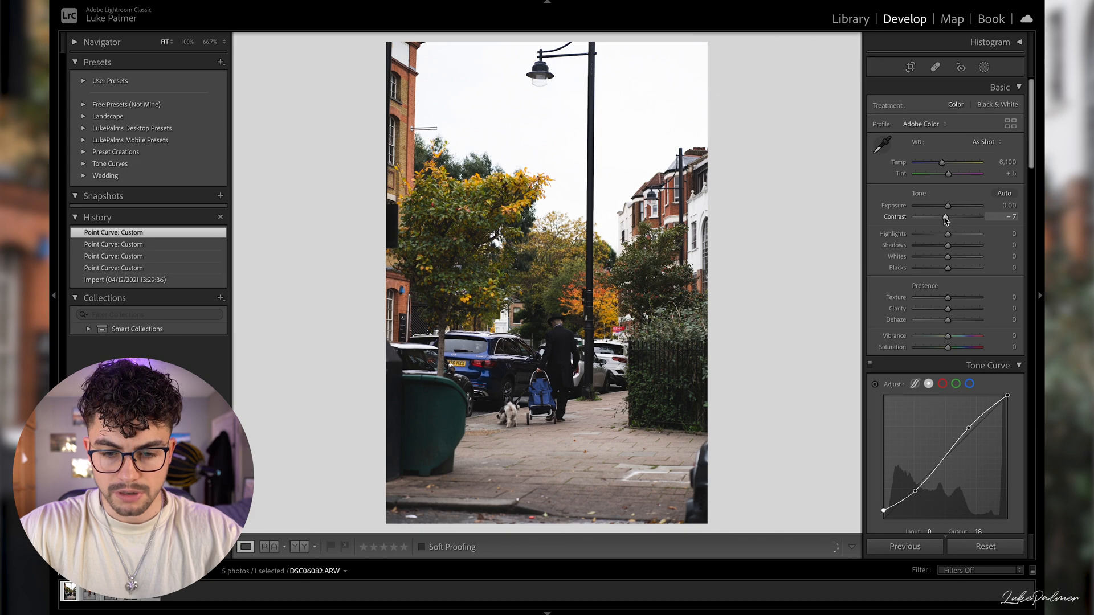
{"action": "left_click_drag", "start_coordinate": [946, 221], "coordinate": [946, 221]}
{"action": "left_click_drag", "start_coordinate": [566, 330], "coordinate": [618, 270]}
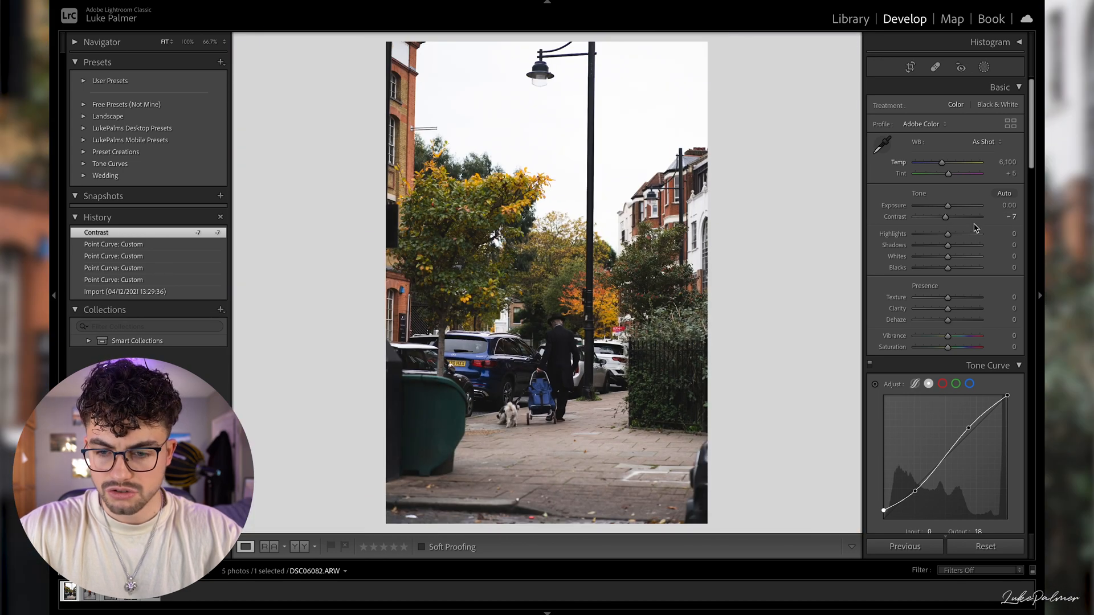
{"action": "left_click_drag", "start_coordinate": [962, 238], "coordinate": [940, 261]}
{"action": "left_click_drag", "start_coordinate": [947, 268], "coordinate": [944, 274]}
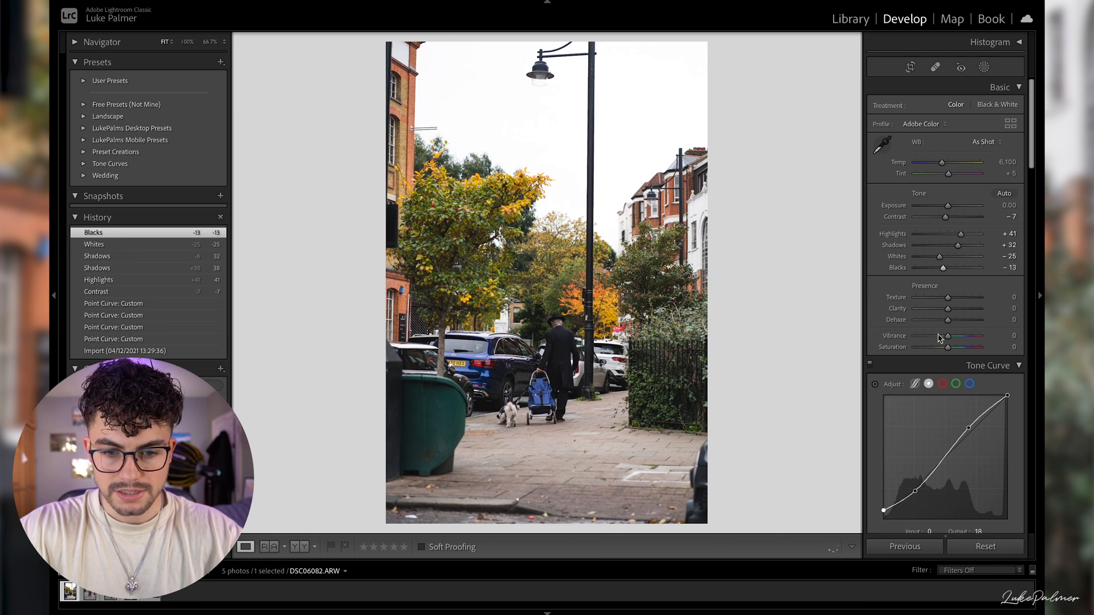
{"action": "scroll", "coordinate": [944, 370], "scroll_direction": "down", "scroll_amount": 1}
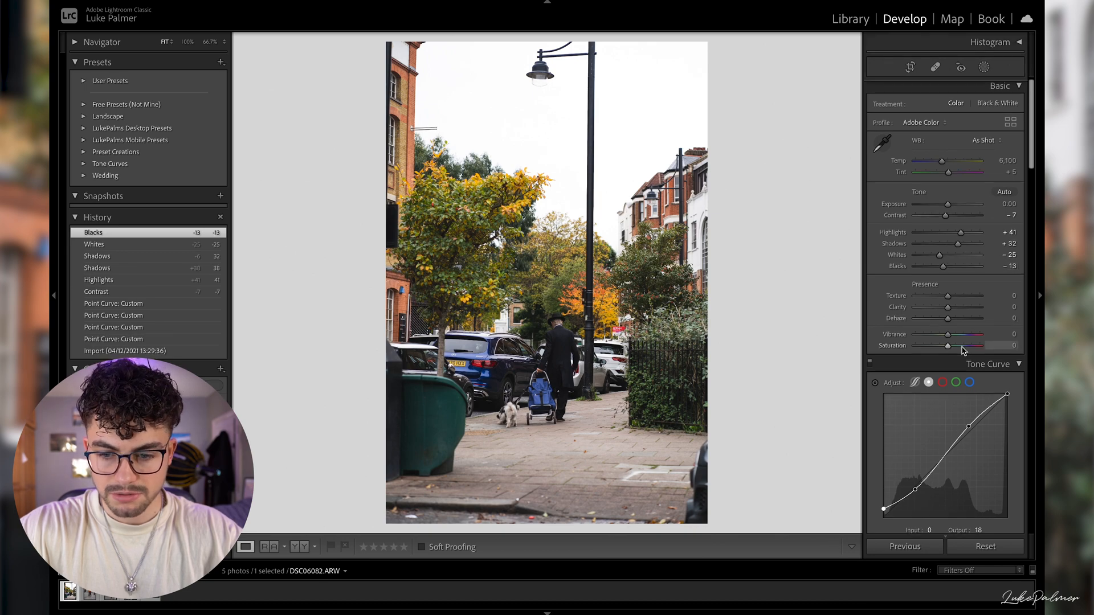
{"action": "left_click", "coordinate": [943, 382]}
{"action": "left_click", "coordinate": [928, 383]}
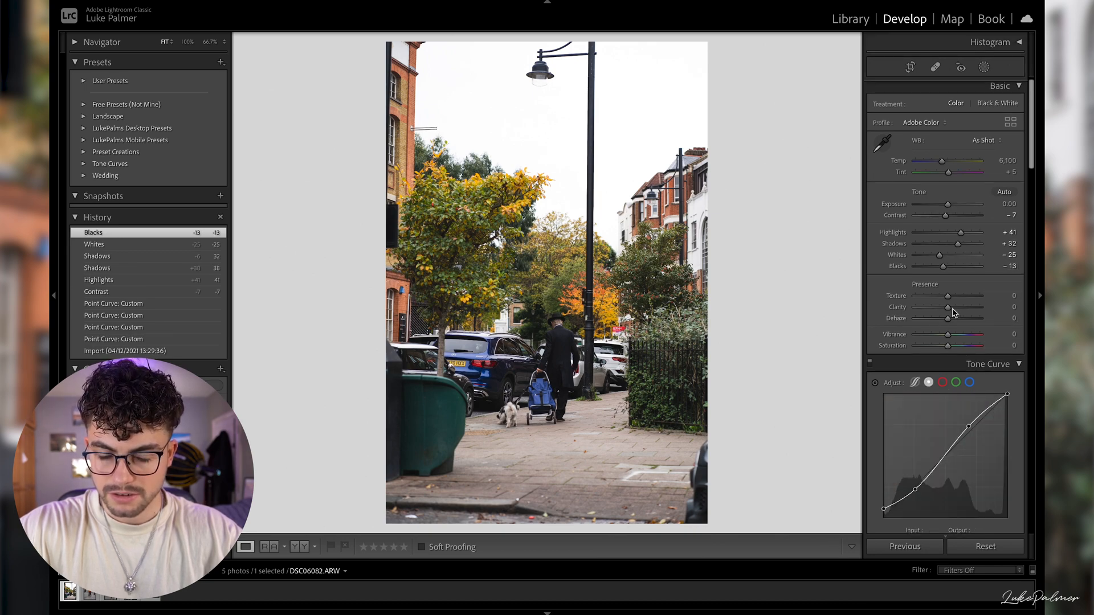
- Set Clarity to +6 and Texture to +8, and reduce the photo's Highlights to +32
{"action": "left_click", "coordinate": [600, 326]}
{"action": "left_click_drag", "start_coordinate": [611, 336], "coordinate": [663, 286]}
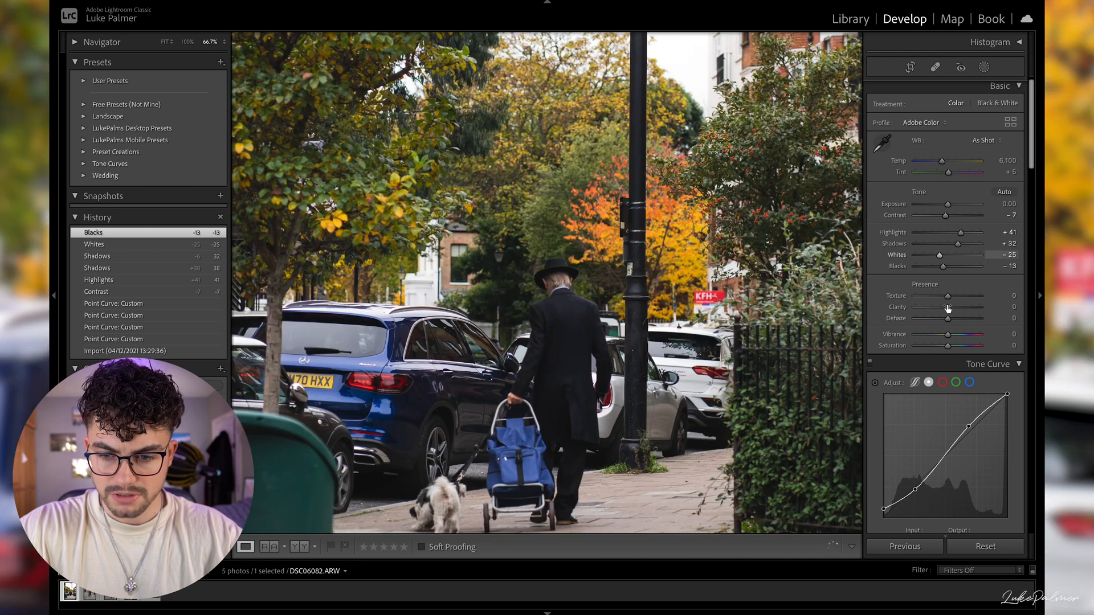
{"action": "left_click_drag", "start_coordinate": [947, 307], "coordinate": [961, 312]}
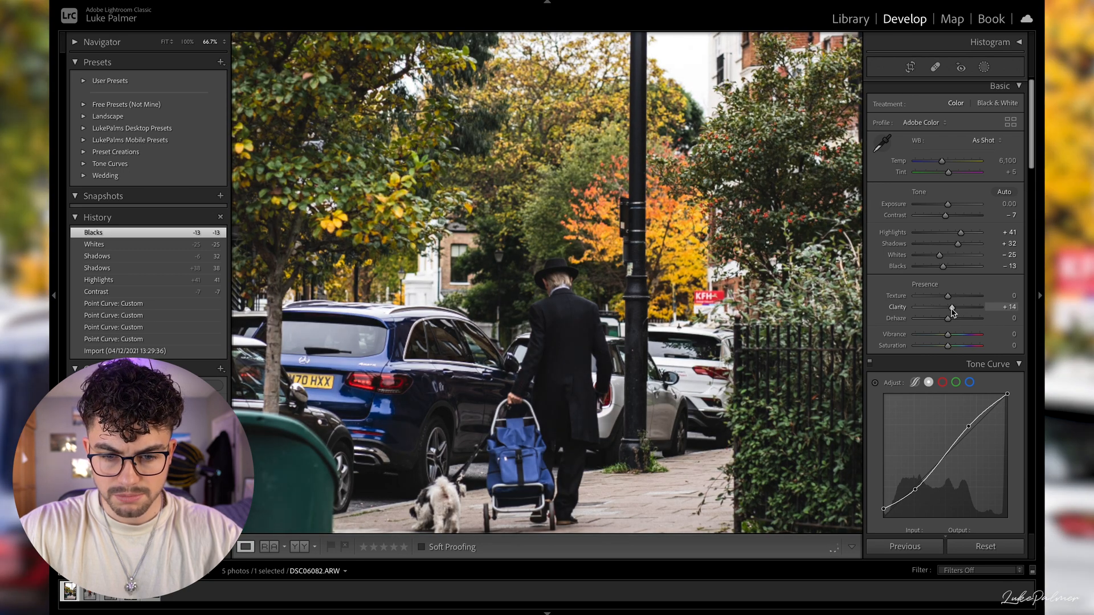
{"action": "left_click_drag", "start_coordinate": [949, 312], "coordinate": [950, 312]}
{"action": "key", "text": "z"}
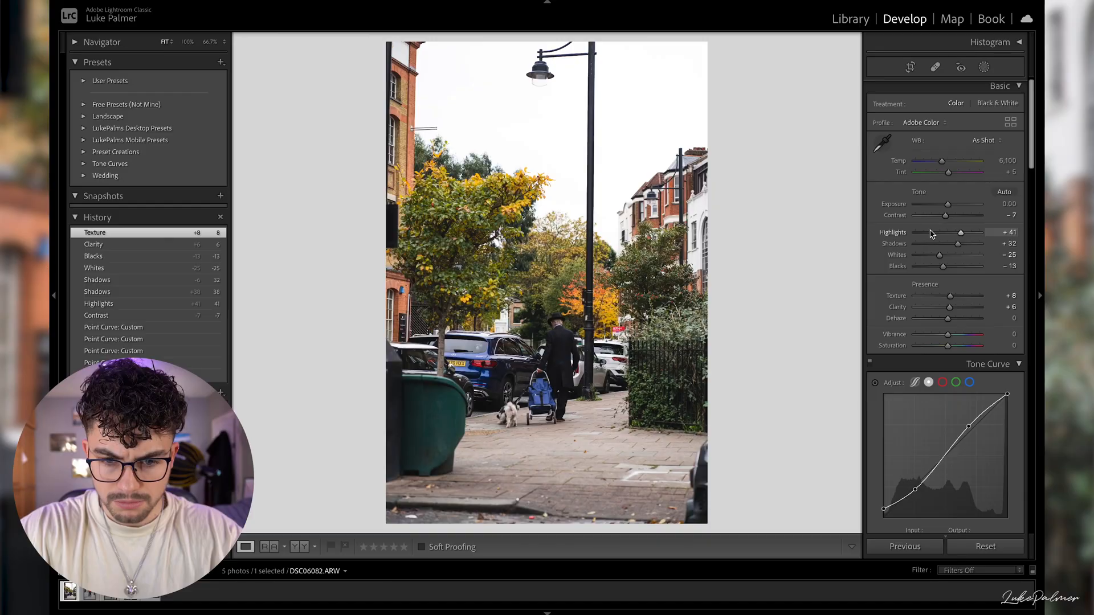
{"action": "mouse_move", "coordinate": [962, 233]}
{"action": "left_mouse_down"}
{"action": "mouse_move", "coordinate": [932, 233]}
{"action": "mouse_move", "coordinate": [957, 233]}
{"action": "left_mouse_up"}
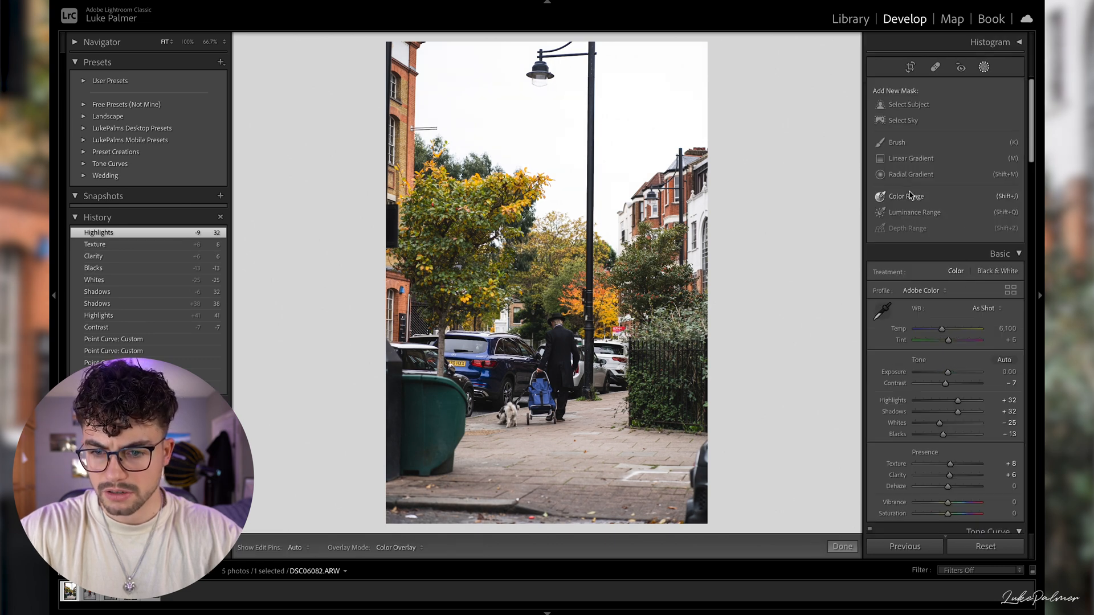
- Add a linear gradient mask from the photo's top edge down to the walking man, with Highlights -100 and Exposure -0.2
{"action": "left_click", "coordinate": [912, 160]}
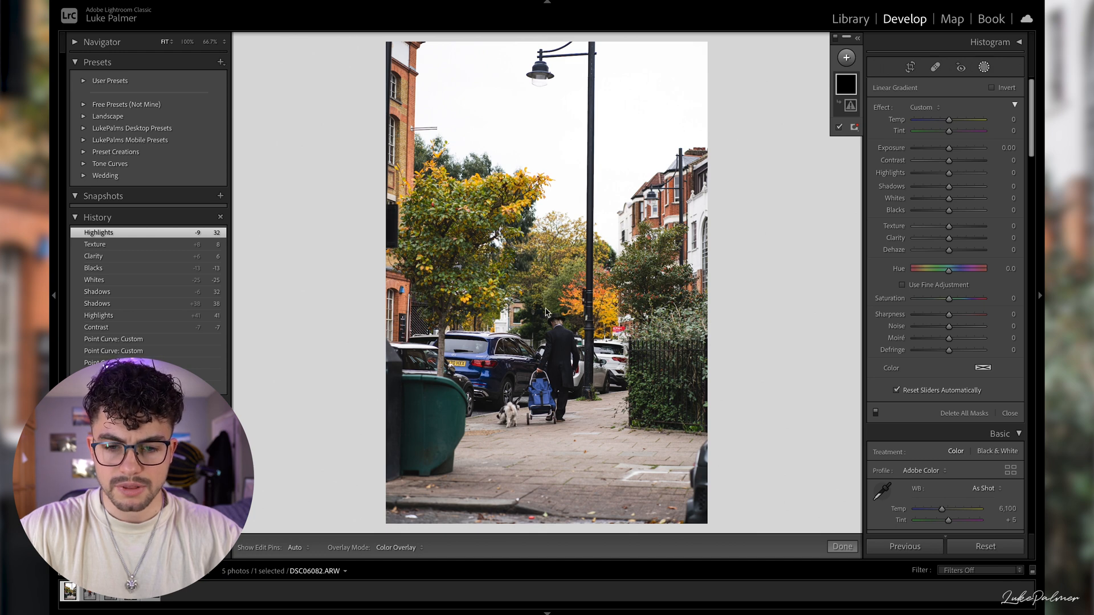
{"action": "left_click_drag", "start_coordinate": [552, 40], "coordinate": [554, 349]}
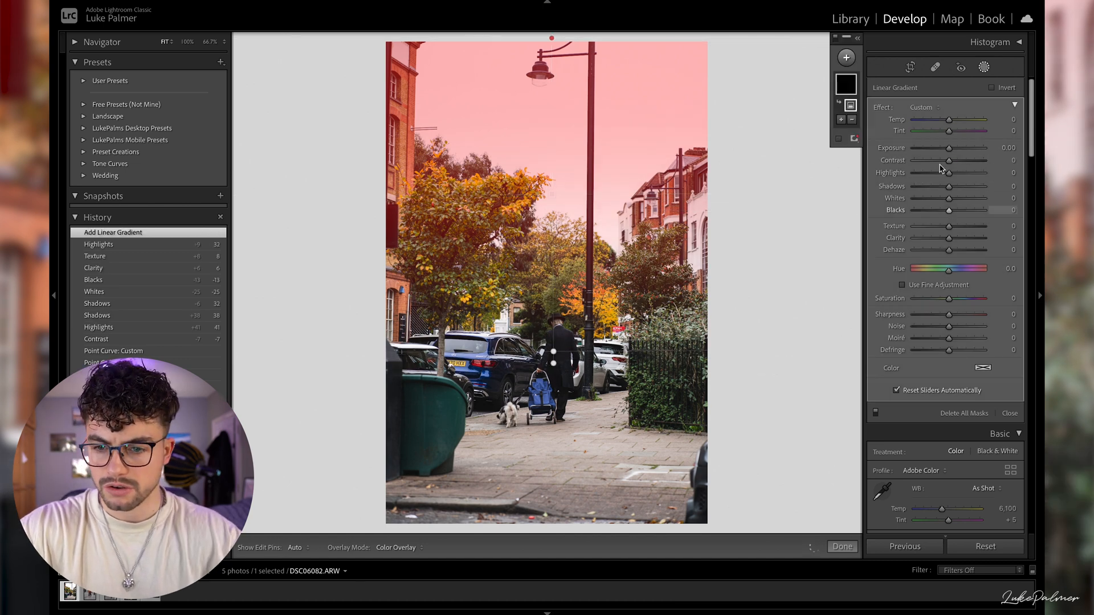
{"action": "left_click_drag", "start_coordinate": [948, 172], "coordinate": [898, 181]}
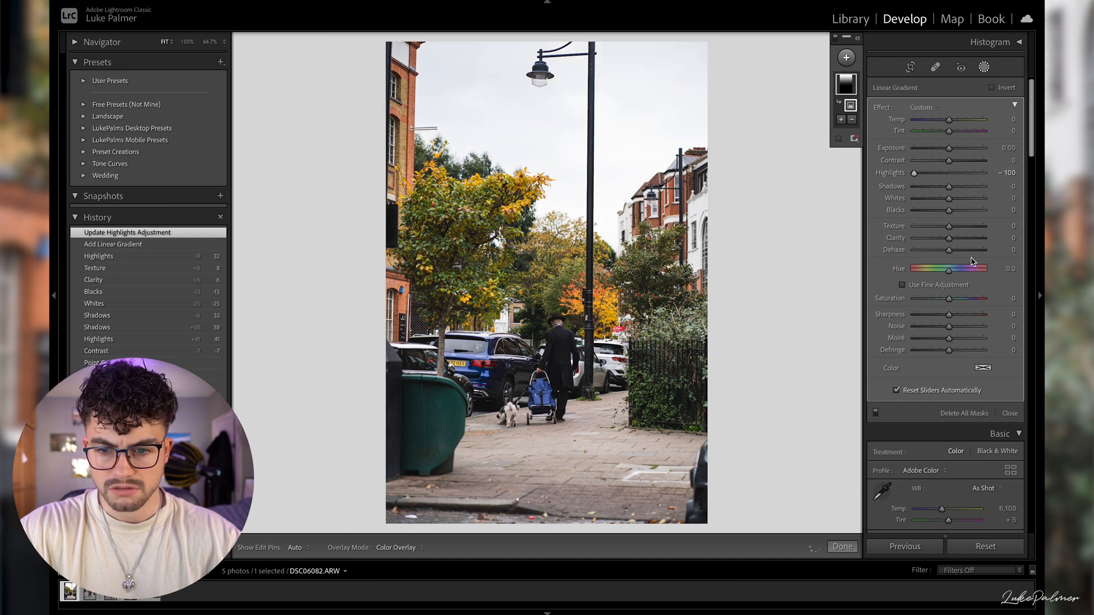
{"action": "left_click", "coordinate": [1005, 148]}
{"action": "type", "text": "-0.2"}
{"action": "key", "text": "Return"}
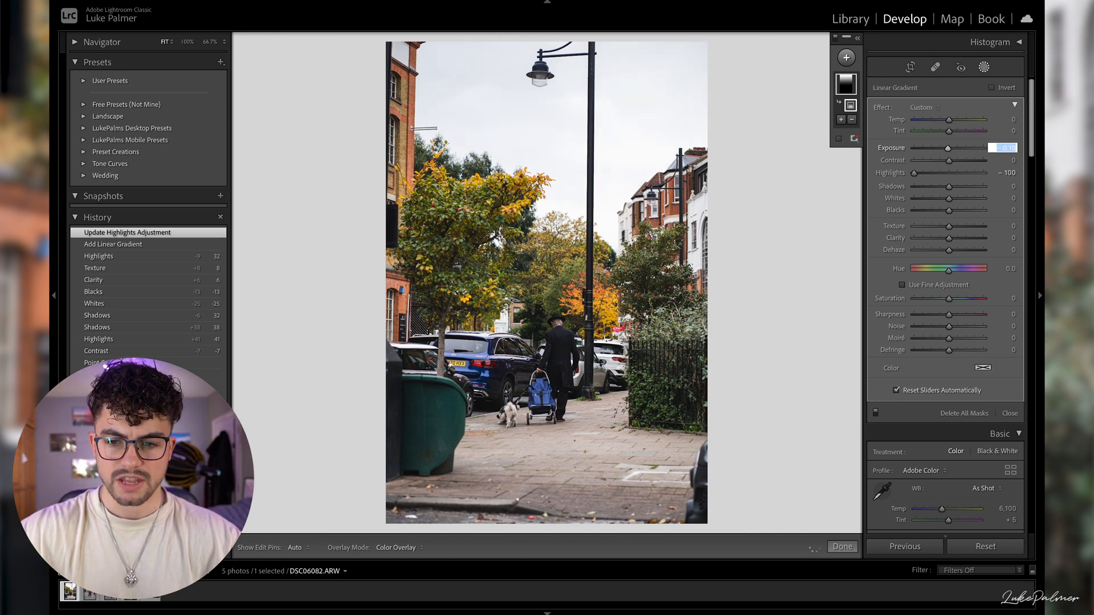
{"action": "left_click", "coordinate": [984, 66]}
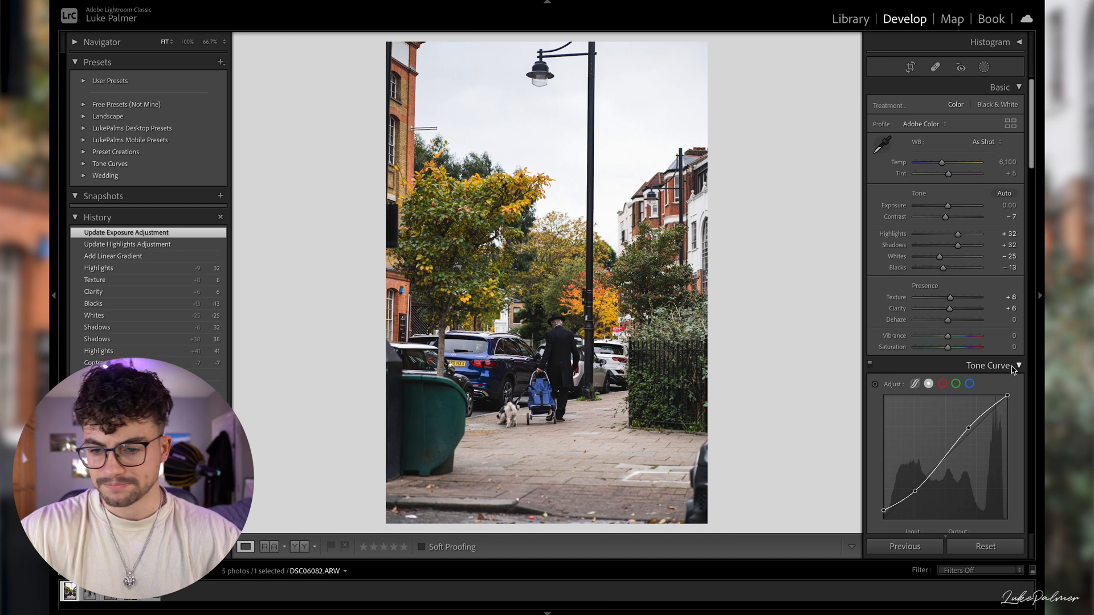
- Set Green Hue to +21, Saturation to +10 and Luminance to -15, Yellow Saturation to -10 and Orange Saturation to -19
{"action": "scroll", "coordinate": [974, 393], "scroll_direction": "down", "scroll_amount": 5}
{"action": "scroll", "coordinate": [974, 393], "scroll_direction": "down", "scroll_amount": 2}
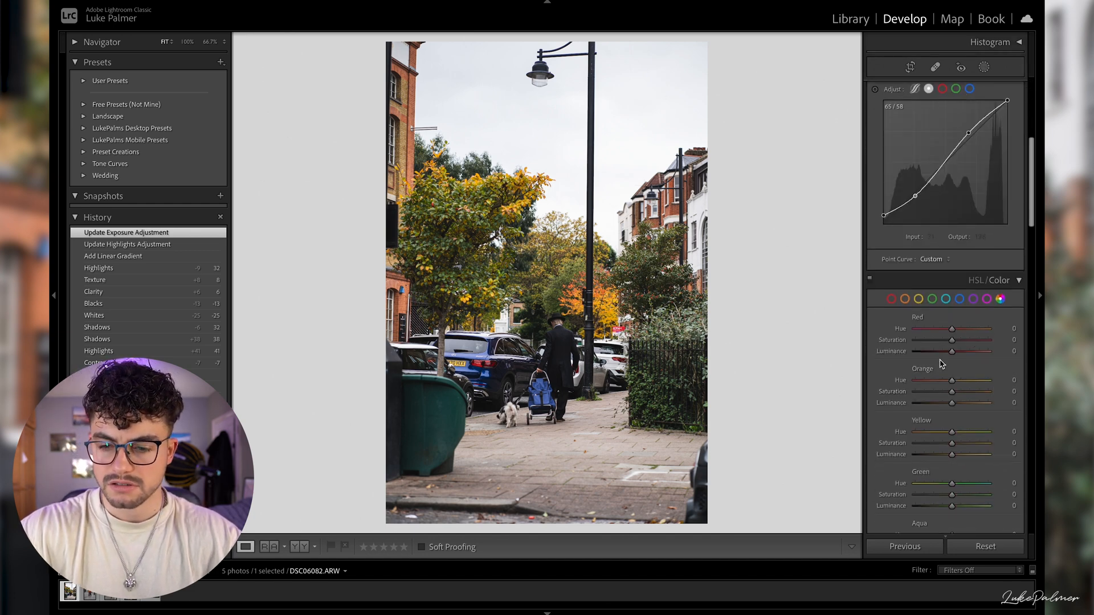
{"action": "scroll", "coordinate": [946, 361], "scroll_direction": "down", "scroll_amount": 1}
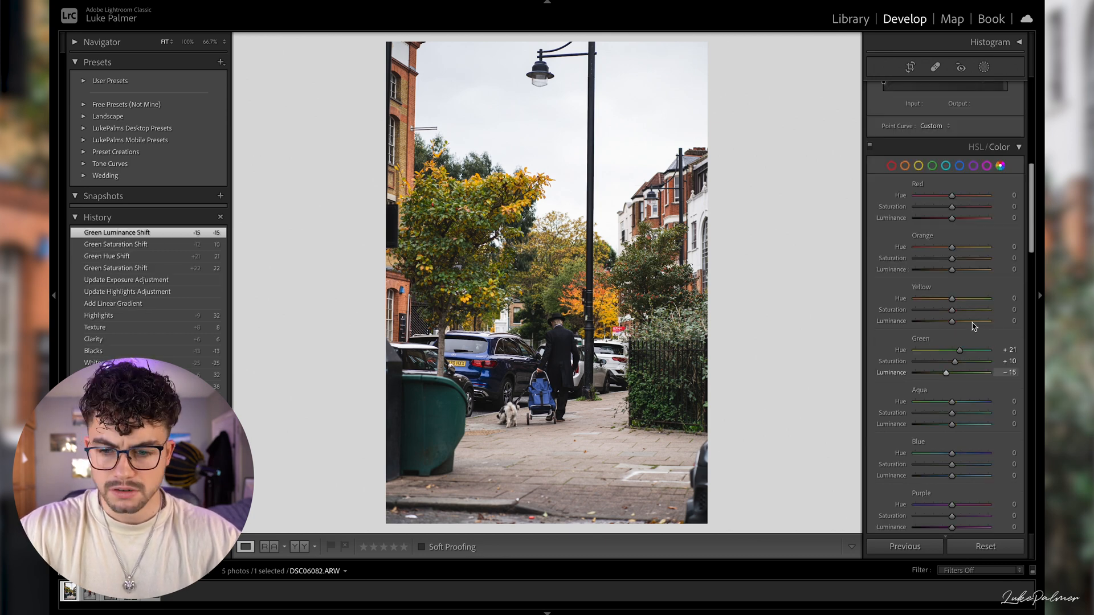
{"action": "left_click_drag", "start_coordinate": [952, 310], "coordinate": [948, 312]}
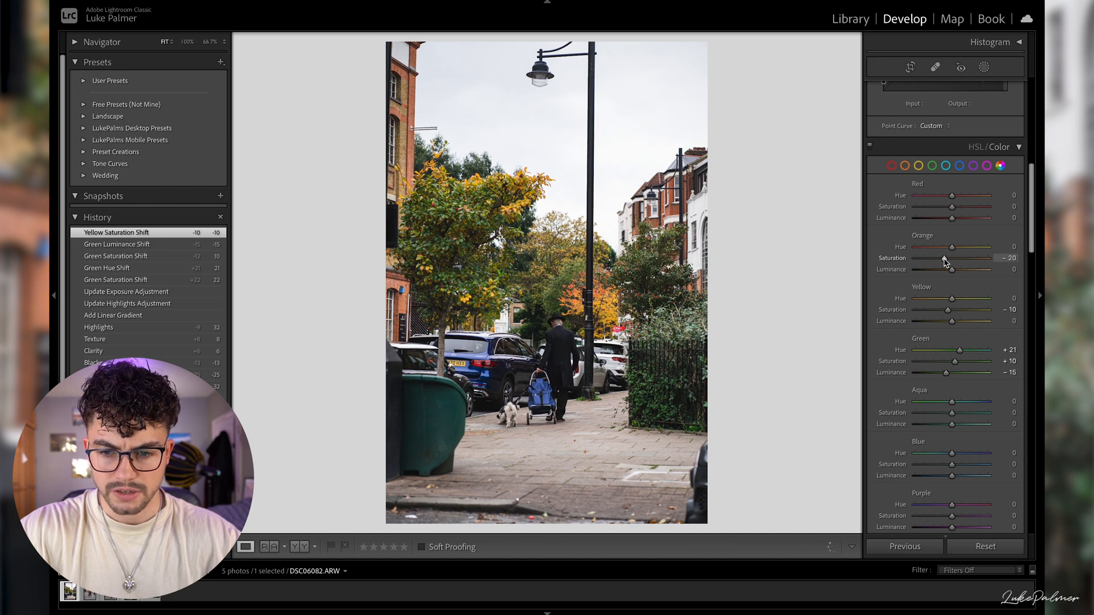
{"action": "left_click_drag", "start_coordinate": [946, 261], "coordinate": [946, 261]}
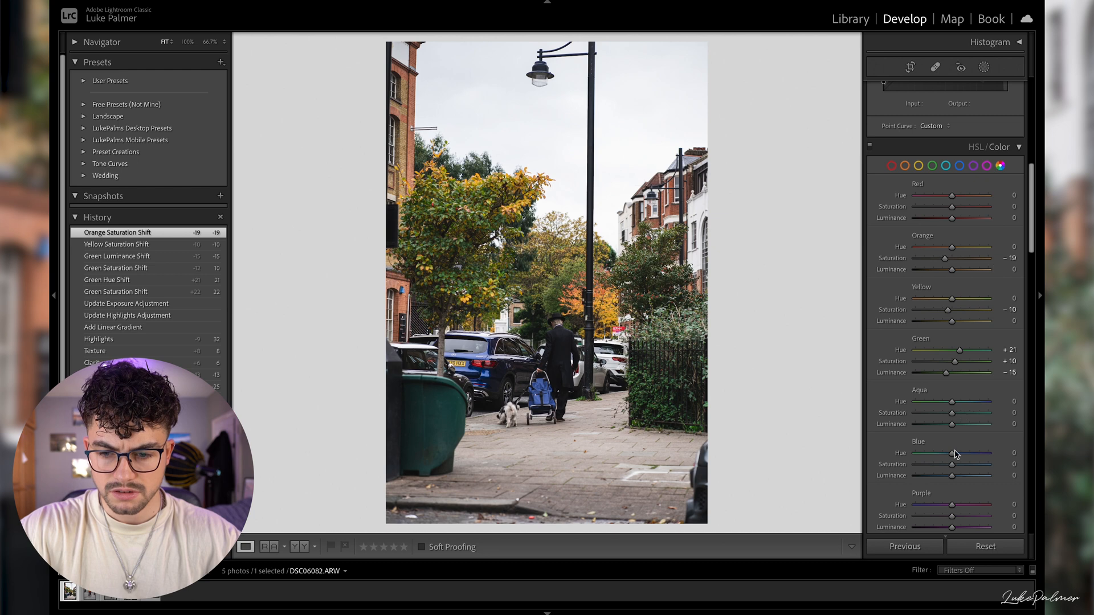
- Set the Blue Luminance to -17 and the Blue Saturation to -55, leaving the crop as it is
{"action": "scroll", "coordinate": [962, 414], "scroll_direction": "down", "scroll_amount": 3}
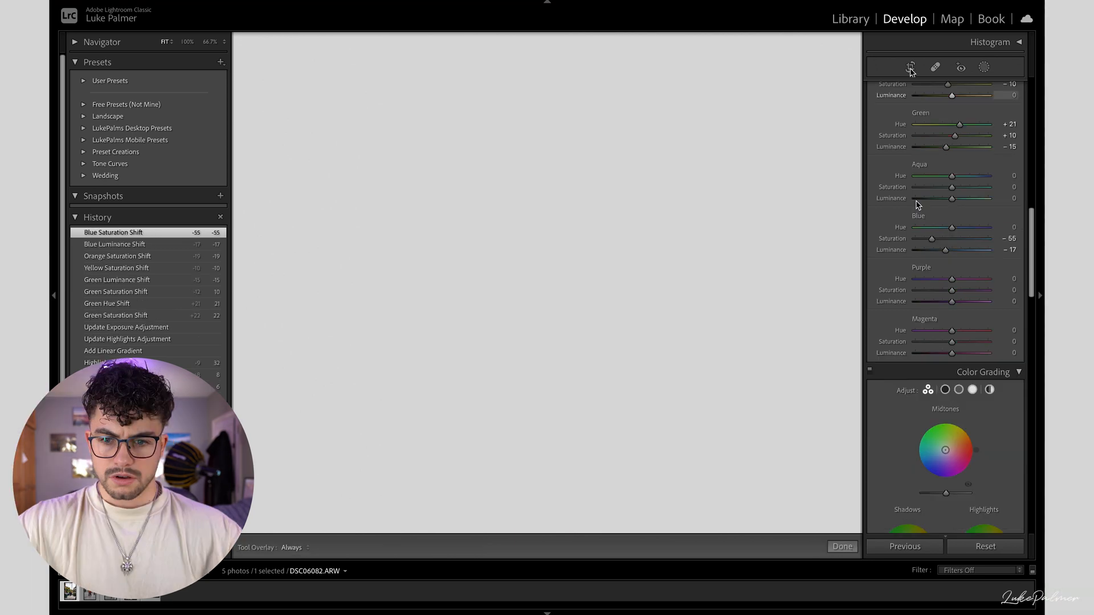
{"action": "left_click", "coordinate": [910, 67]}
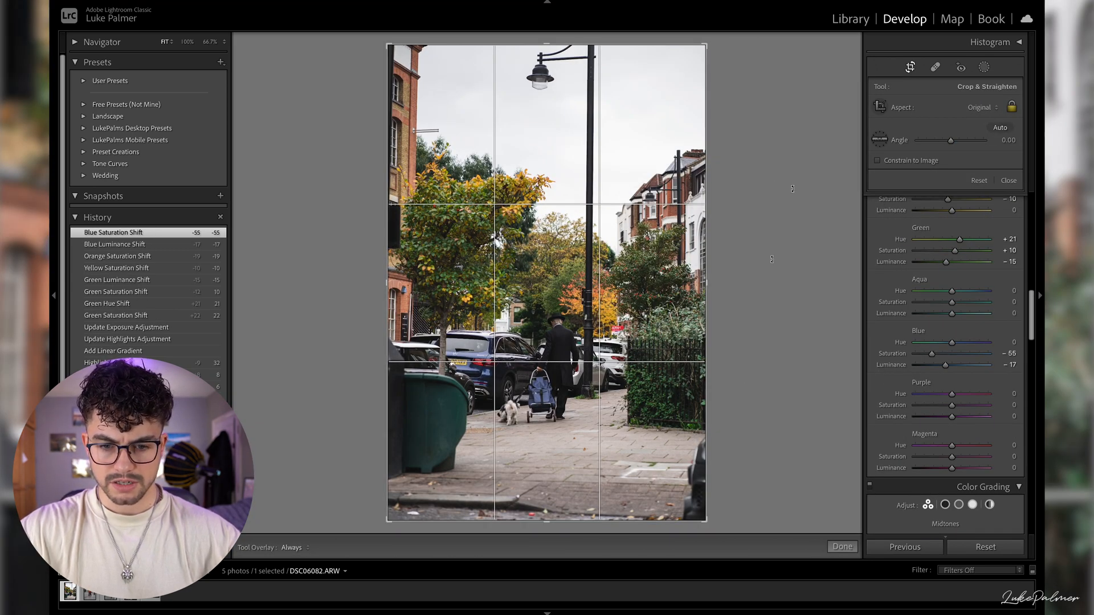
{"action": "key", "text": "Return"}
- Color grade the midtones with hue 317 and saturation 9, the shadows with hue 54 and the highlights with hue 195
{"action": "scroll", "coordinate": [919, 377], "scroll_direction": "down", "scroll_amount": 1}
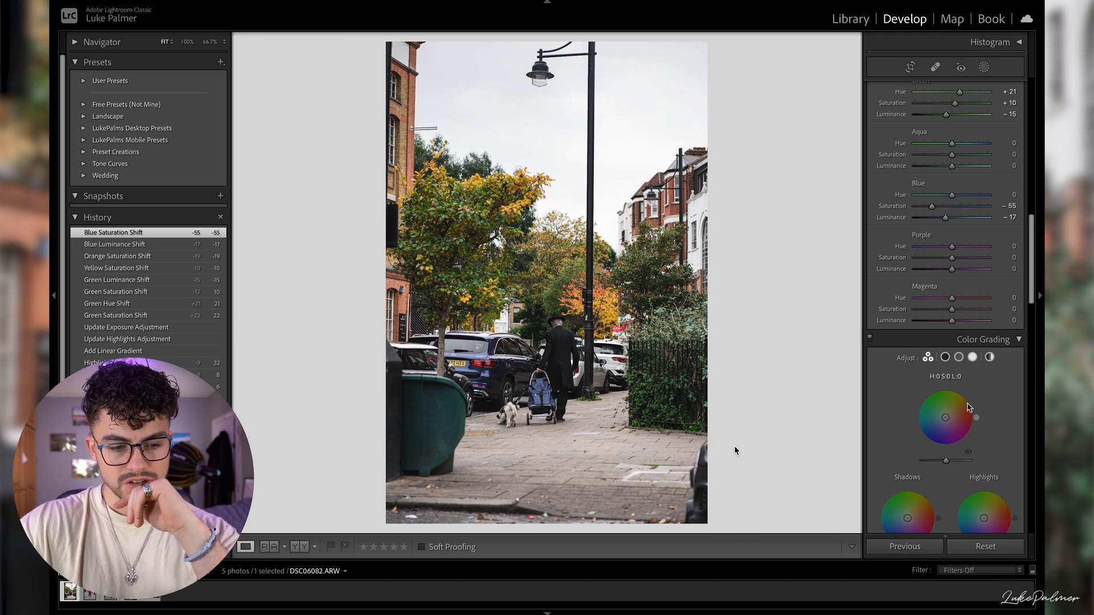
{"action": "scroll", "coordinate": [1003, 367], "scroll_direction": "down", "scroll_amount": 3}
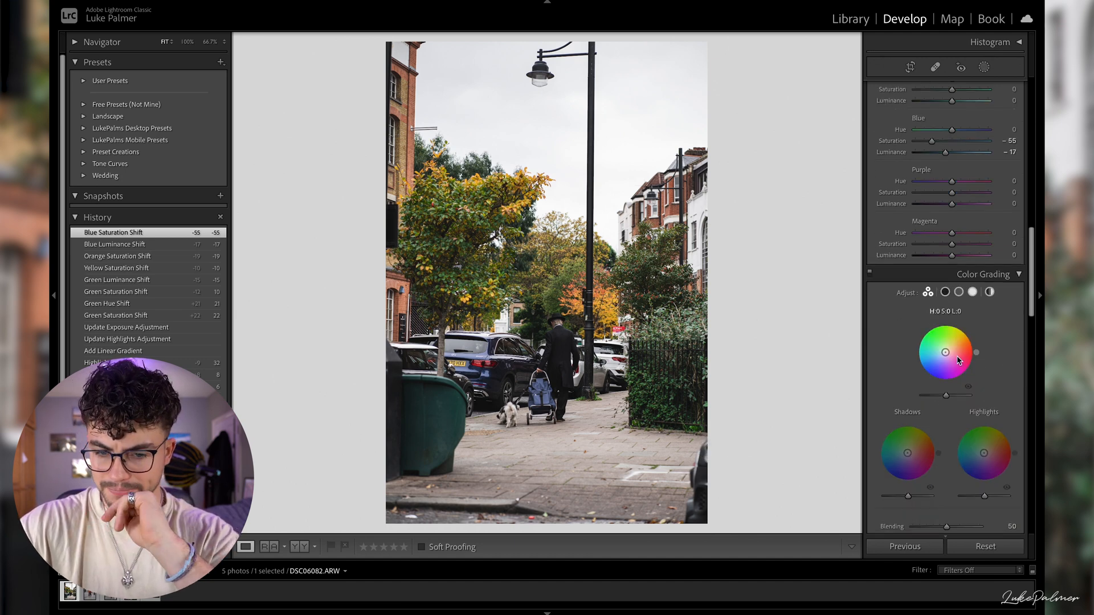
{"action": "scroll", "coordinate": [958, 368], "scroll_direction": "down", "scroll_amount": 1}
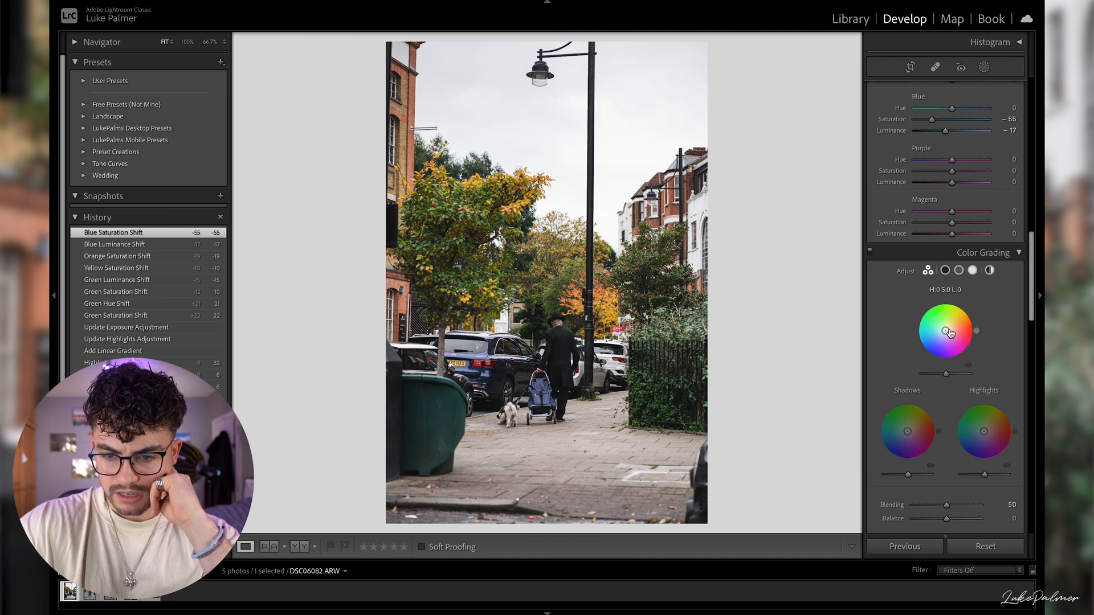
{"action": "left_click_drag", "start_coordinate": [946, 339], "coordinate": [953, 338]}
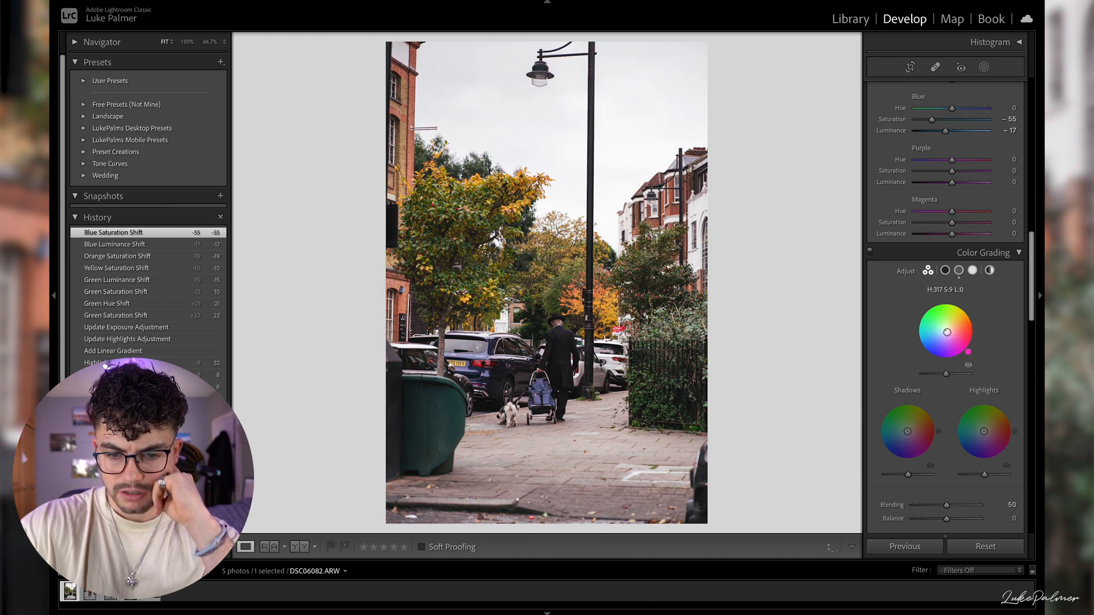
{"action": "left_click_drag", "start_coordinate": [911, 439], "coordinate": [905, 431]}
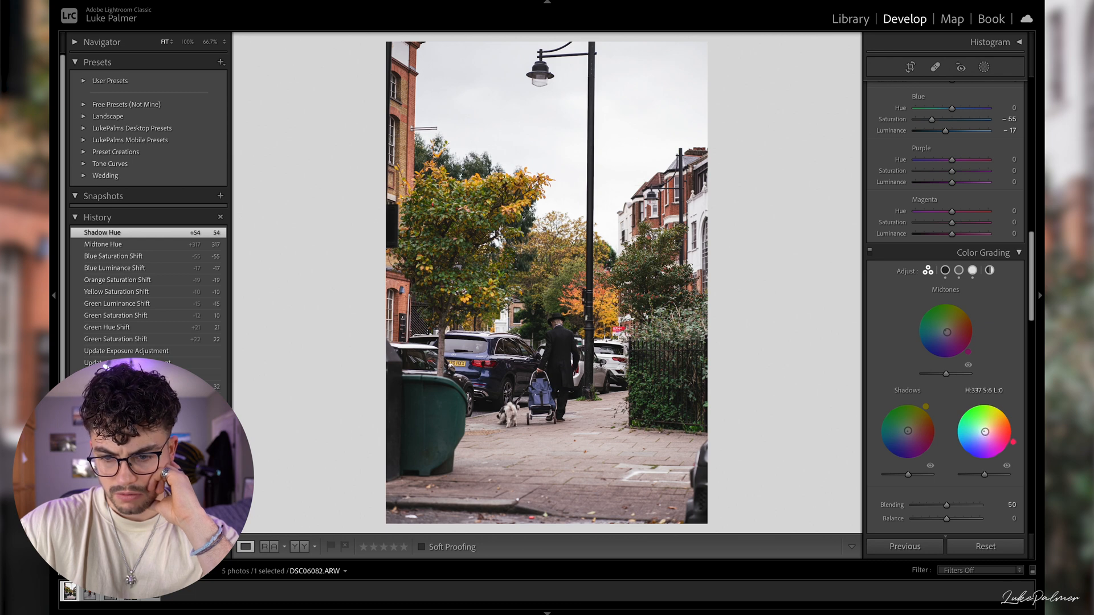
{"action": "left_click_drag", "start_coordinate": [986, 432], "coordinate": [982, 432]}
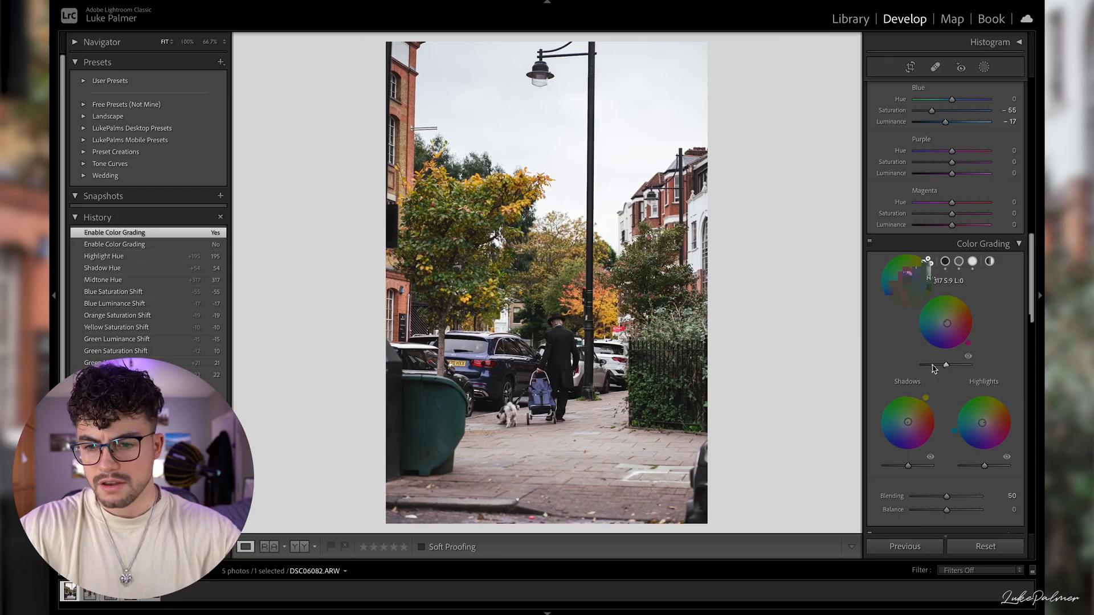
- Remove chromatic aberration and enable the lens profile corrections for the Sony FE 85mm F1.8
{"action": "scroll", "coordinate": [936, 432], "scroll_direction": "down", "scroll_amount": 10}
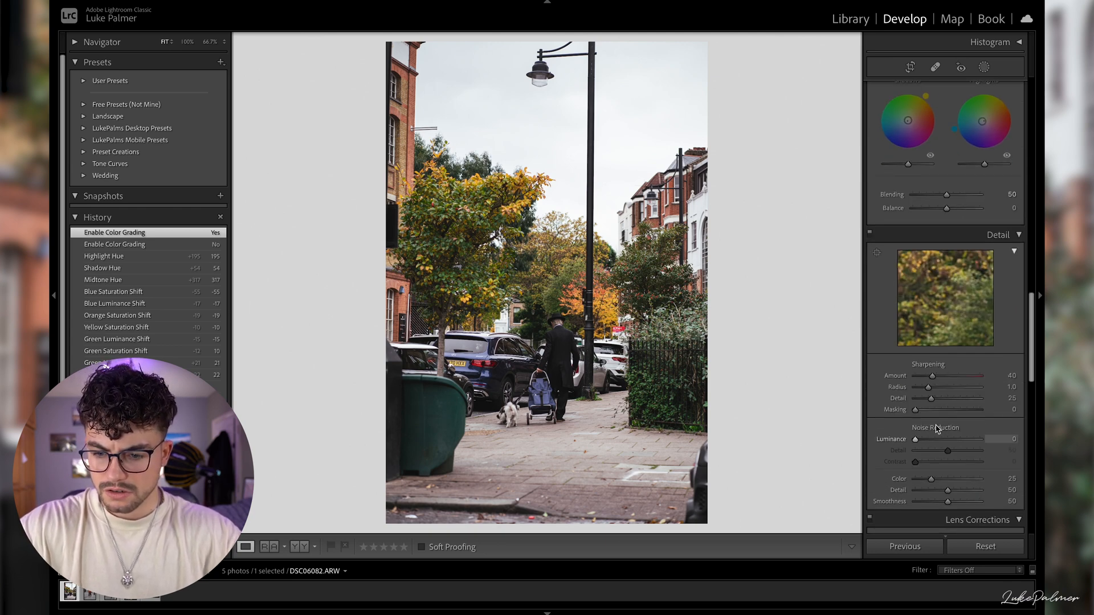
{"action": "scroll", "coordinate": [937, 432], "scroll_direction": "down", "scroll_amount": 1}
{"action": "scroll", "coordinate": [936, 431], "scroll_direction": "down", "scroll_amount": 5}
{"action": "left_click", "coordinate": [934, 286]}
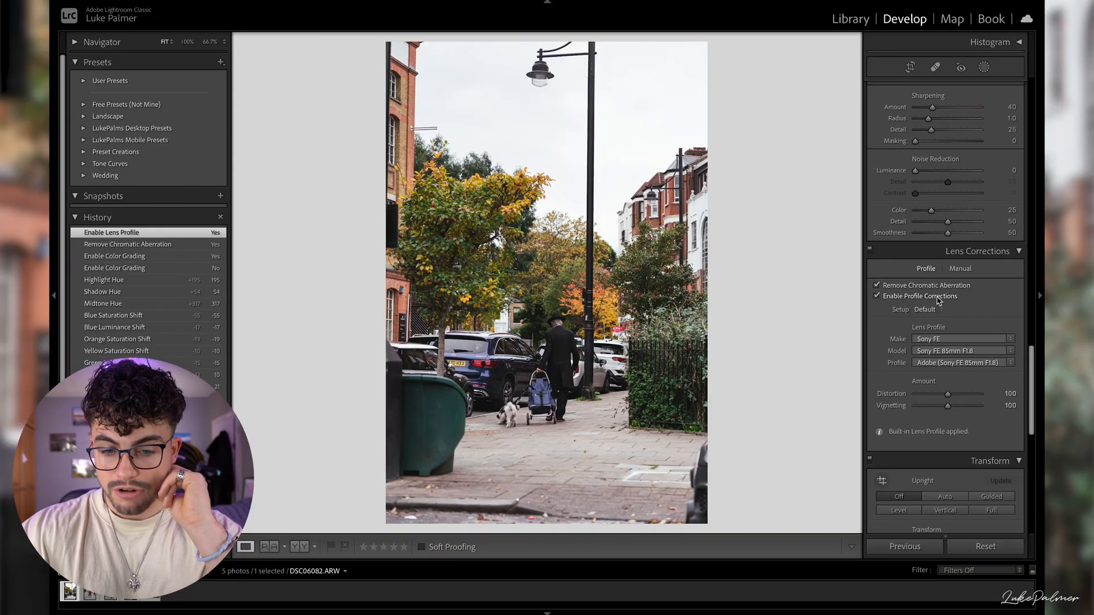
{"action": "left_click", "coordinate": [937, 297]}
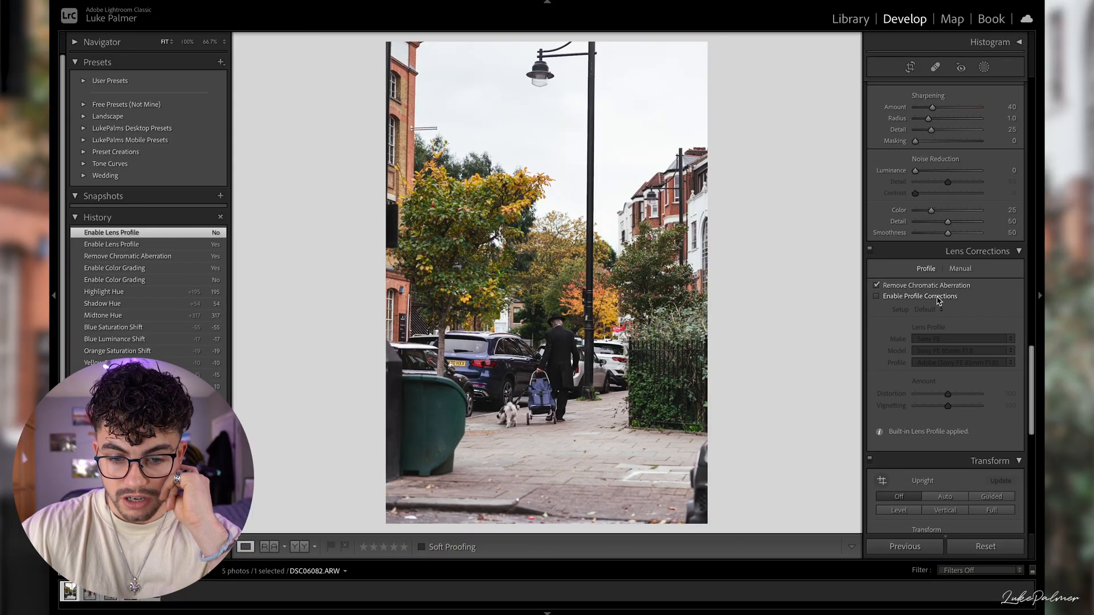
{"action": "left_click", "coordinate": [938, 299]}
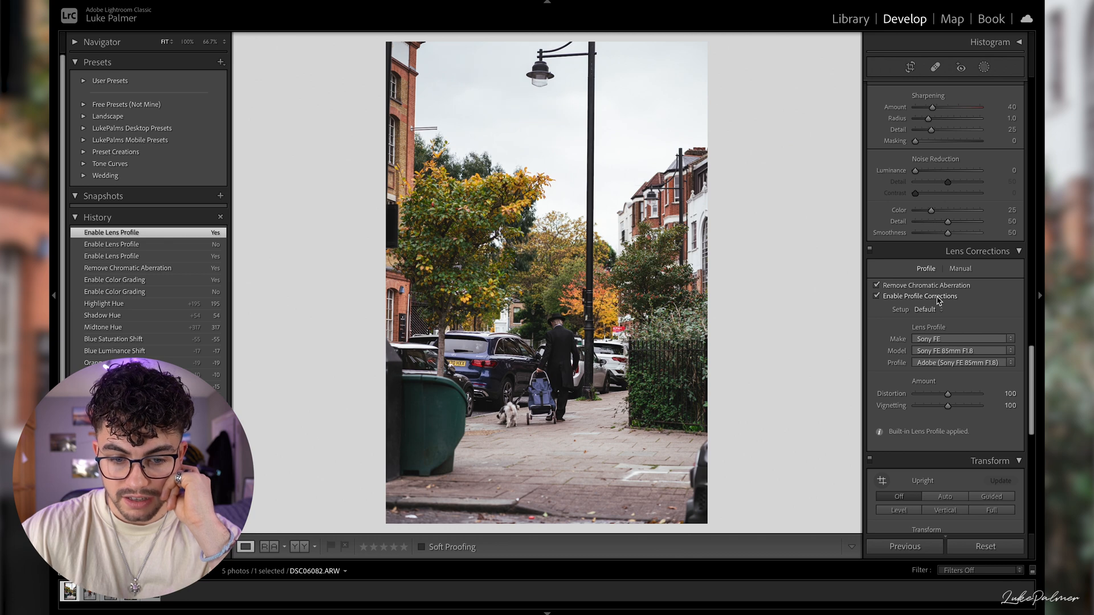
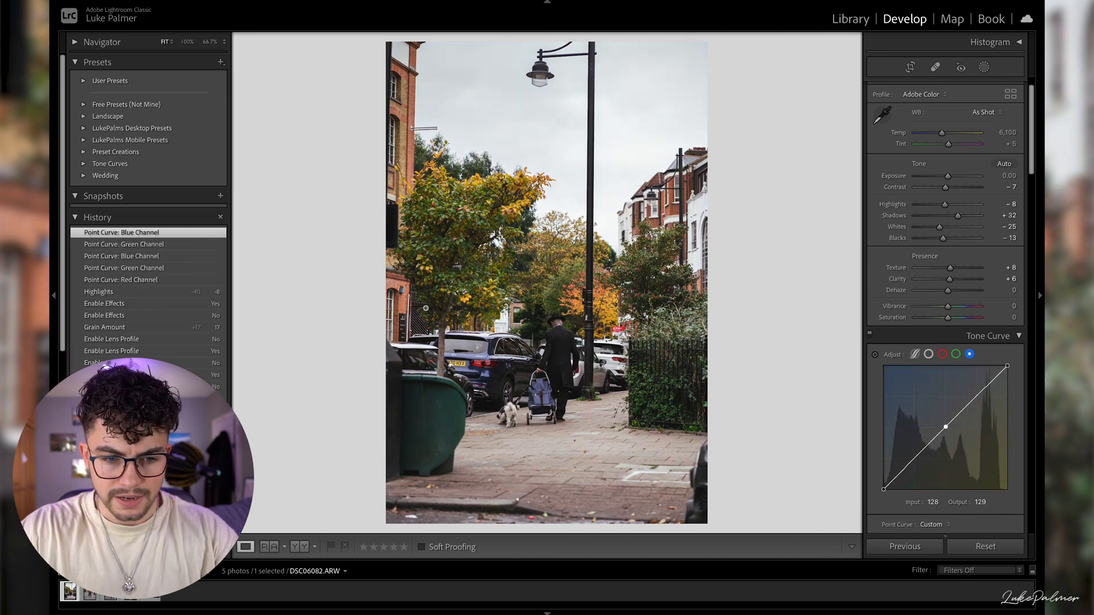
- Compare the photo with and without the tone curve and against the earlier Highlights history state, returning to the latest state
{"action": "left_click", "coordinate": [870, 336]}
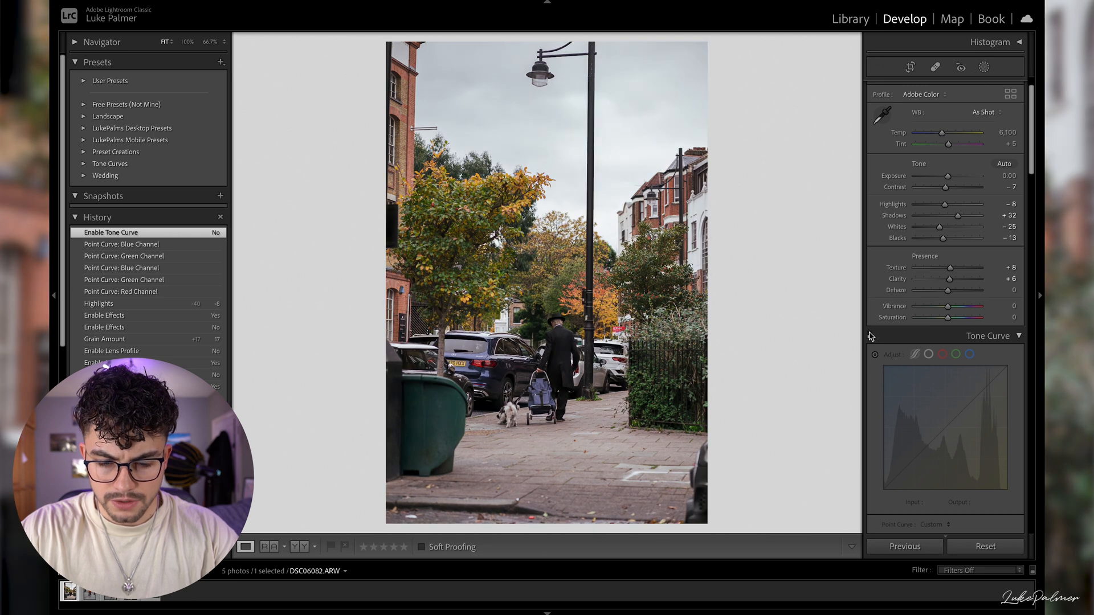
{"action": "left_click", "coordinate": [870, 336]}
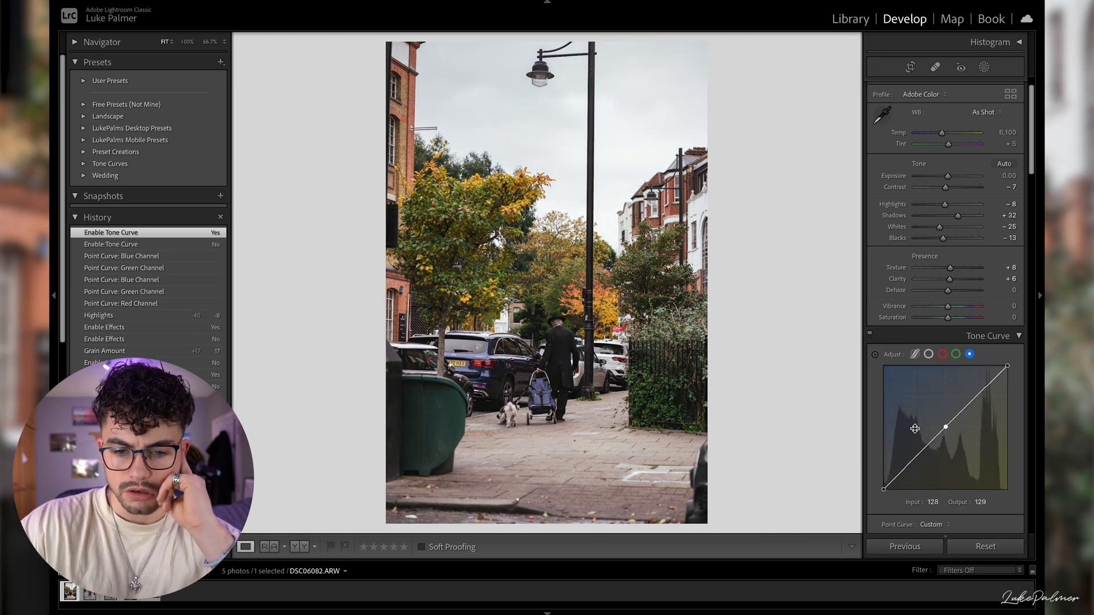
{"action": "left_click", "coordinate": [198, 319]}
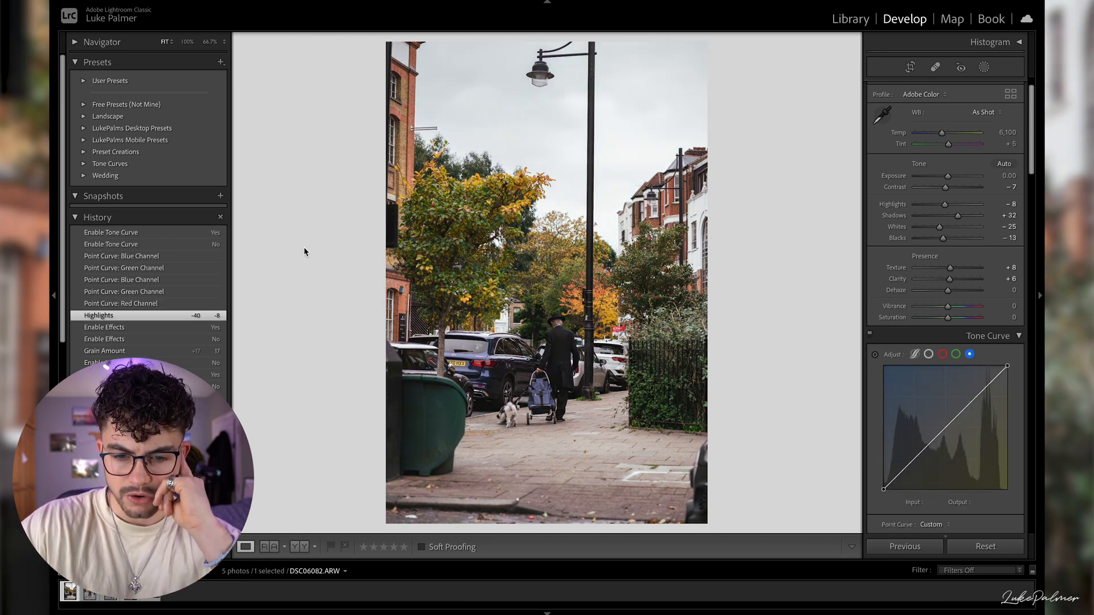
{"action": "left_click", "coordinate": [165, 234]}
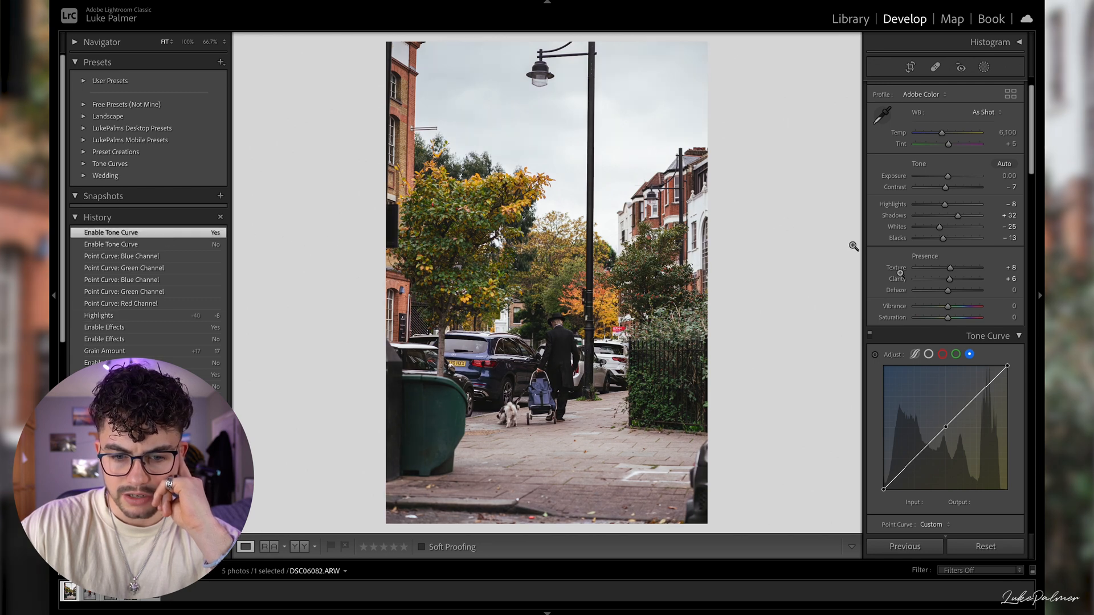
- Compare the edited photo with its original version, including a side-by-side before and after view
{"action": "scroll", "coordinate": [961, 315], "scroll_direction": "down", "scroll_amount": 1}
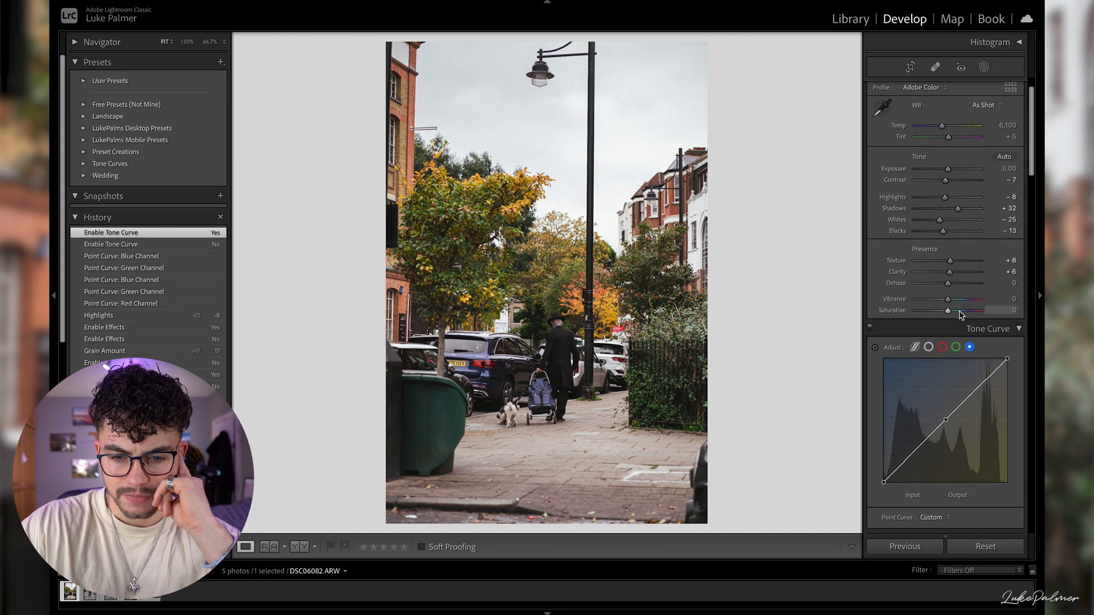
{"action": "scroll", "coordinate": [961, 315], "scroll_direction": "up", "scroll_amount": 3}
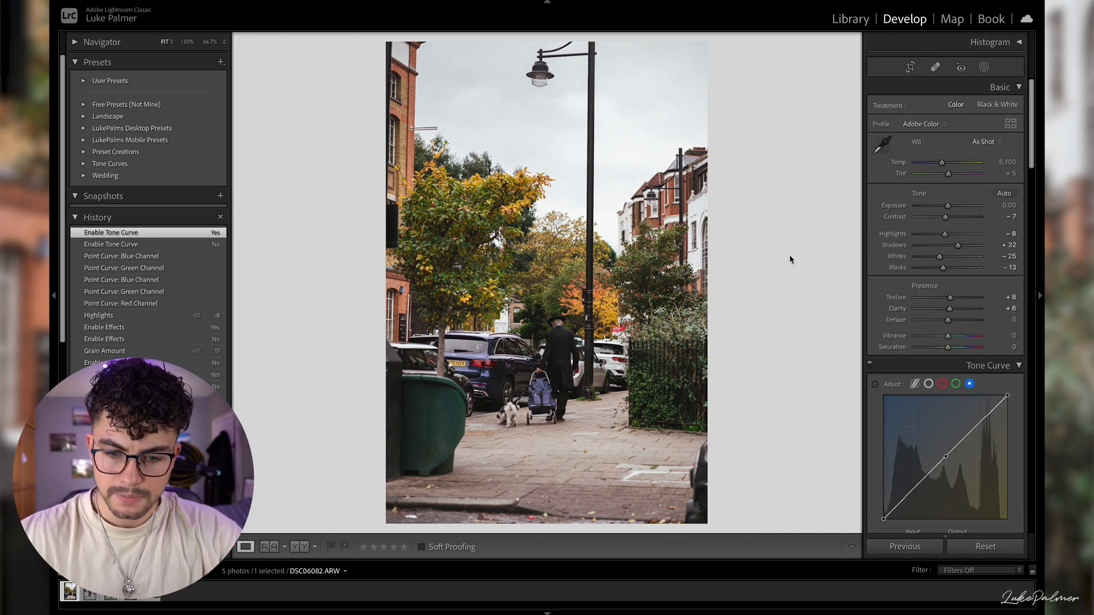
{"action": "key", "text": "backslash"}
{"action": "key", "text": "backslash"}
{"action": "key", "text": "y"}
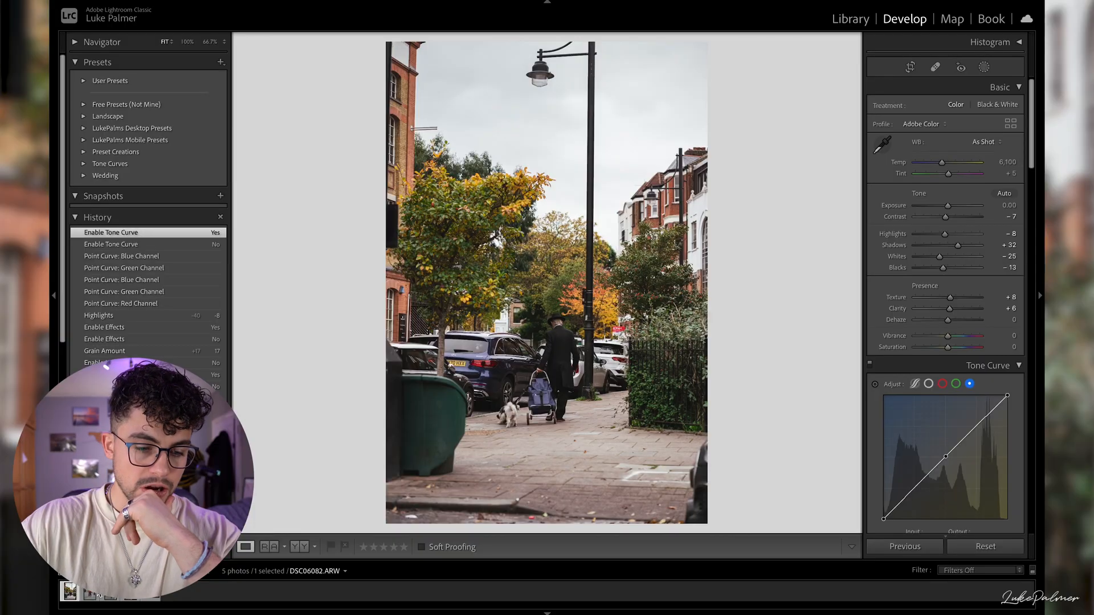
- Open the next photo, DSC06083.ARW, and shape its RGB point curve into an S-curve with black point output 15 and white point output 240
{"action": "key", "text": "Right"}
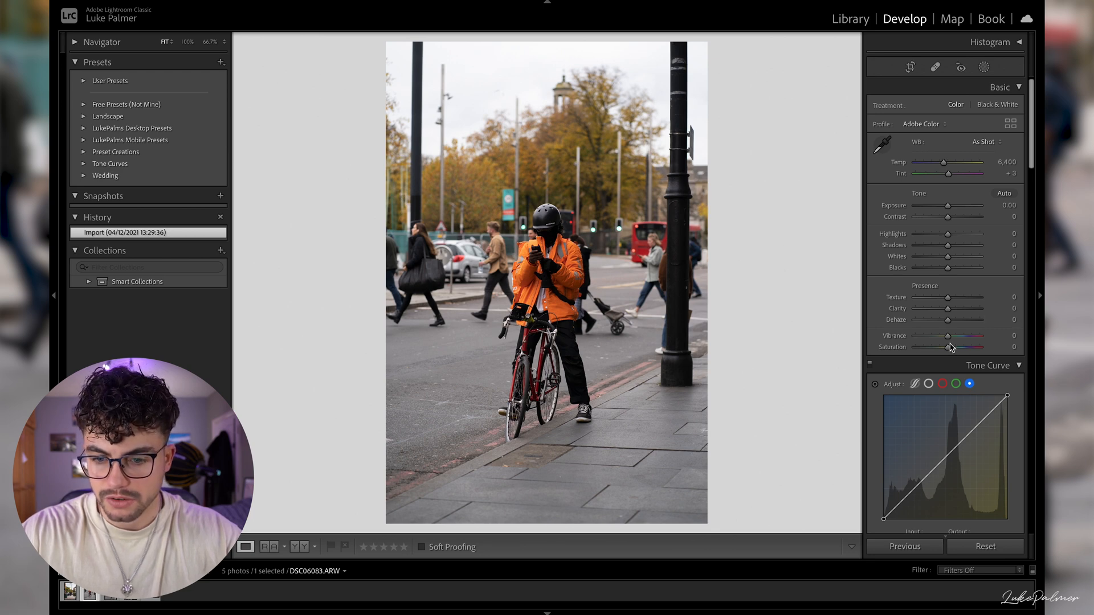
{"action": "scroll", "coordinate": [949, 365], "scroll_direction": "down", "scroll_amount": 2}
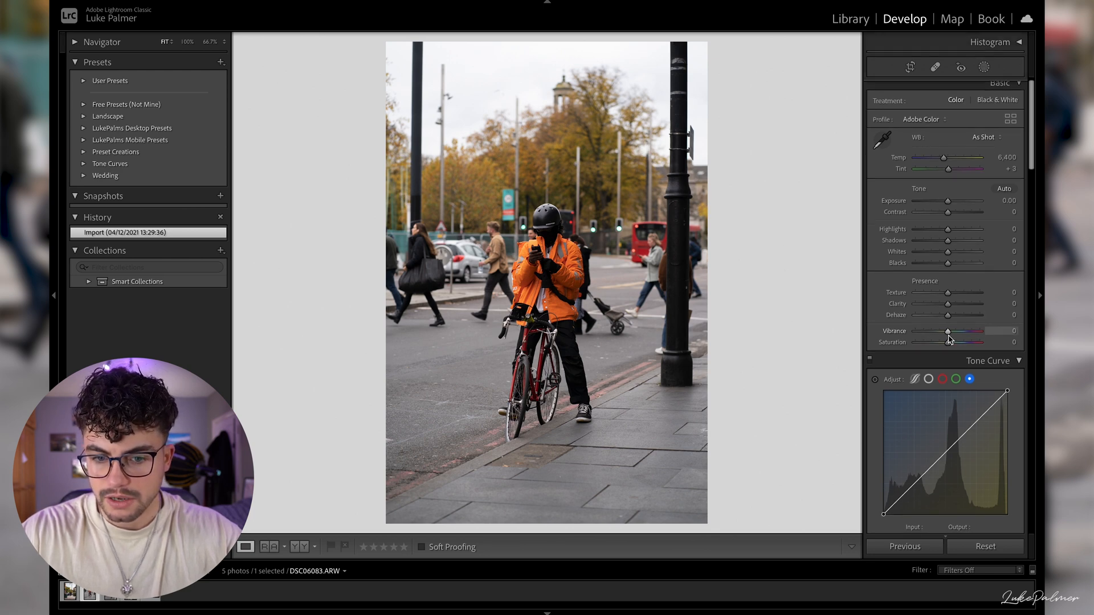
{"action": "left_click", "coordinate": [930, 373]}
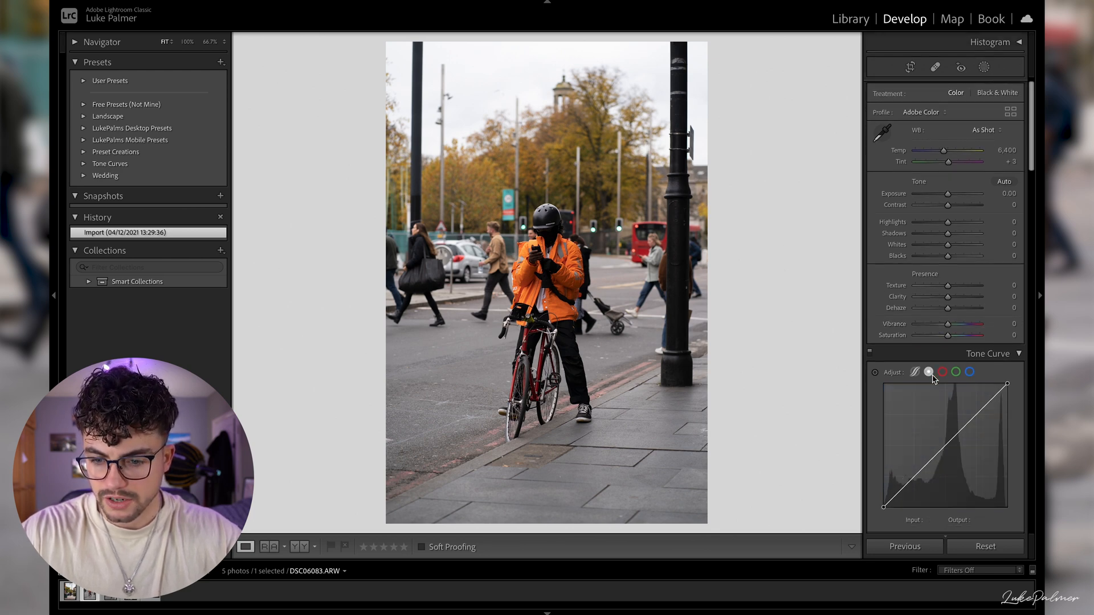
{"action": "left_click", "coordinate": [973, 414]}
{"action": "left_click_drag", "start_coordinate": [916, 474], "coordinate": [884, 502]}
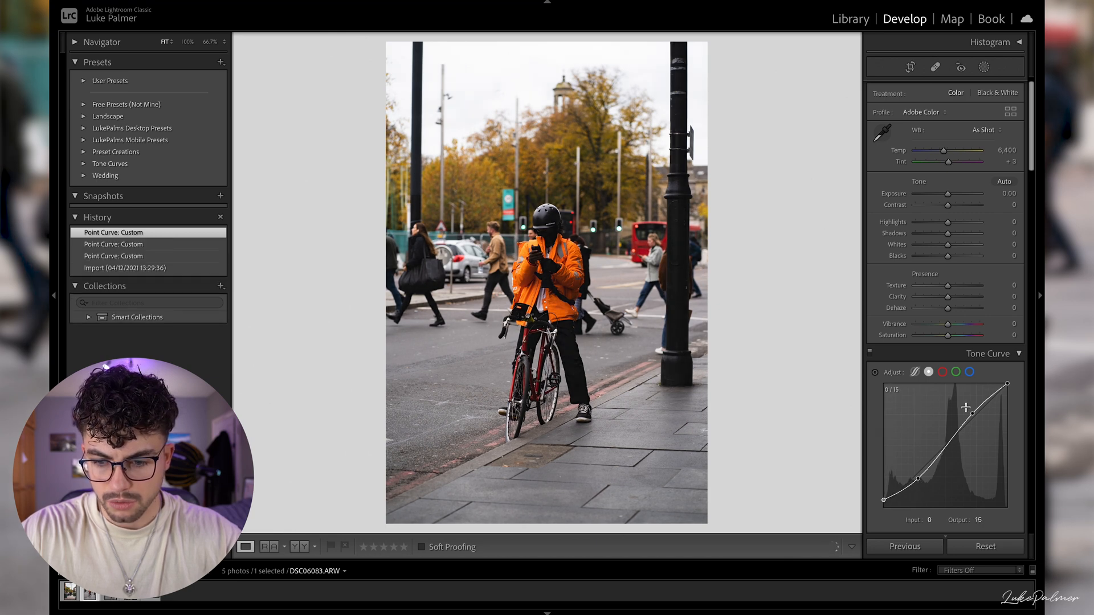
{"action": "left_click_drag", "start_coordinate": [1007, 388], "coordinate": [1009, 393]}
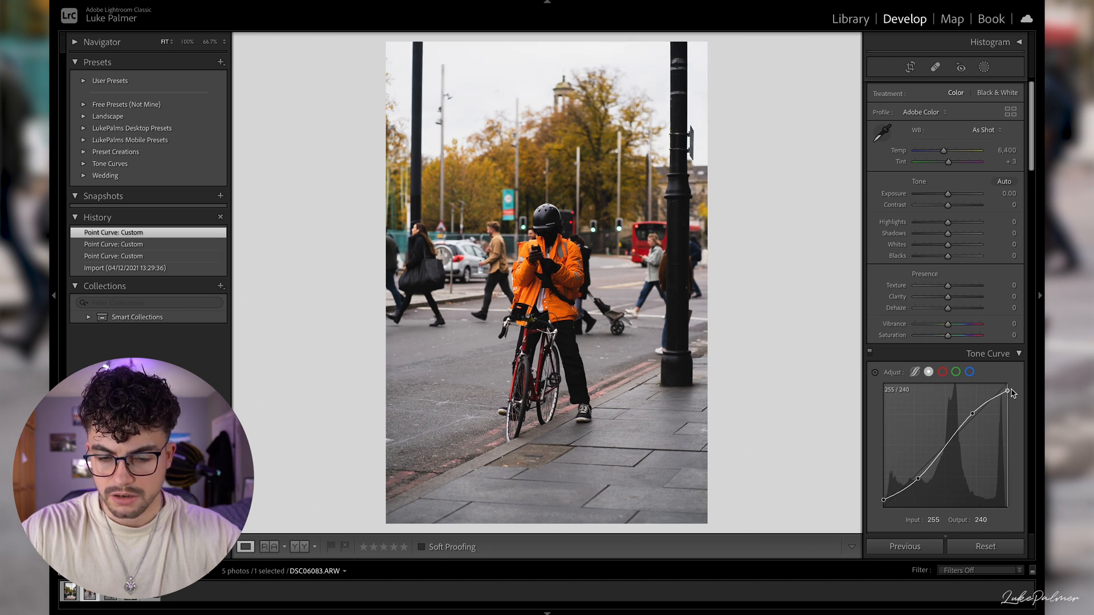
{"action": "left_click_drag", "start_coordinate": [1010, 391], "coordinate": [1009, 391]}
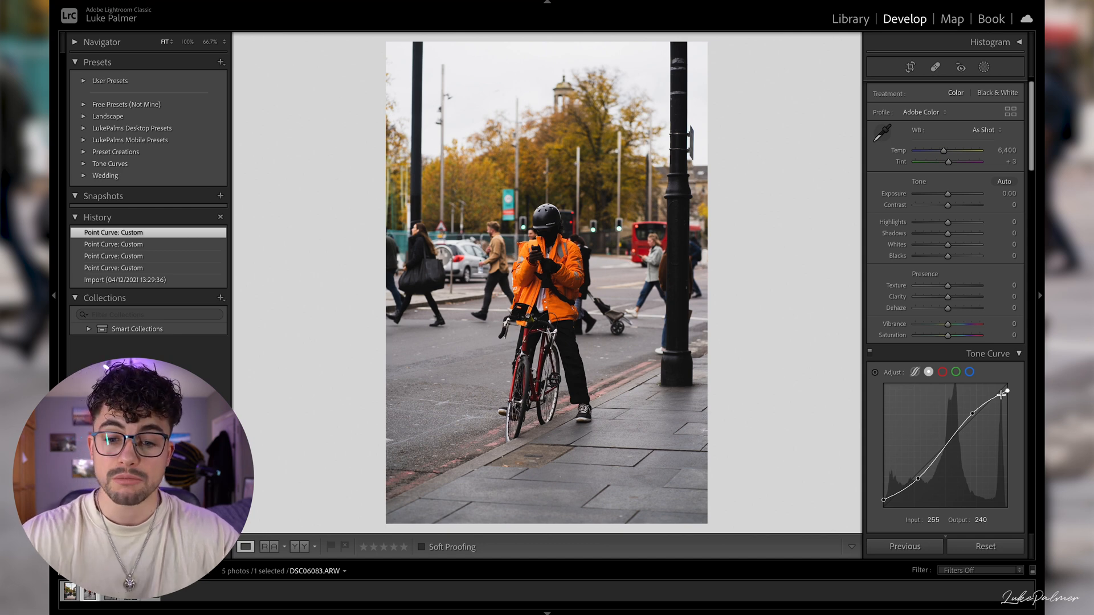
- Raise the white point of the RGB point curve to output 244 while checking the histogram
{"action": "scroll", "coordinate": [962, 258], "scroll_direction": "up", "scroll_amount": 1}
{"action": "scroll", "coordinate": [962, 259], "scroll_direction": "down", "scroll_amount": 5}
{"action": "scroll", "coordinate": [959, 181], "scroll_direction": "up", "scroll_amount": 3}
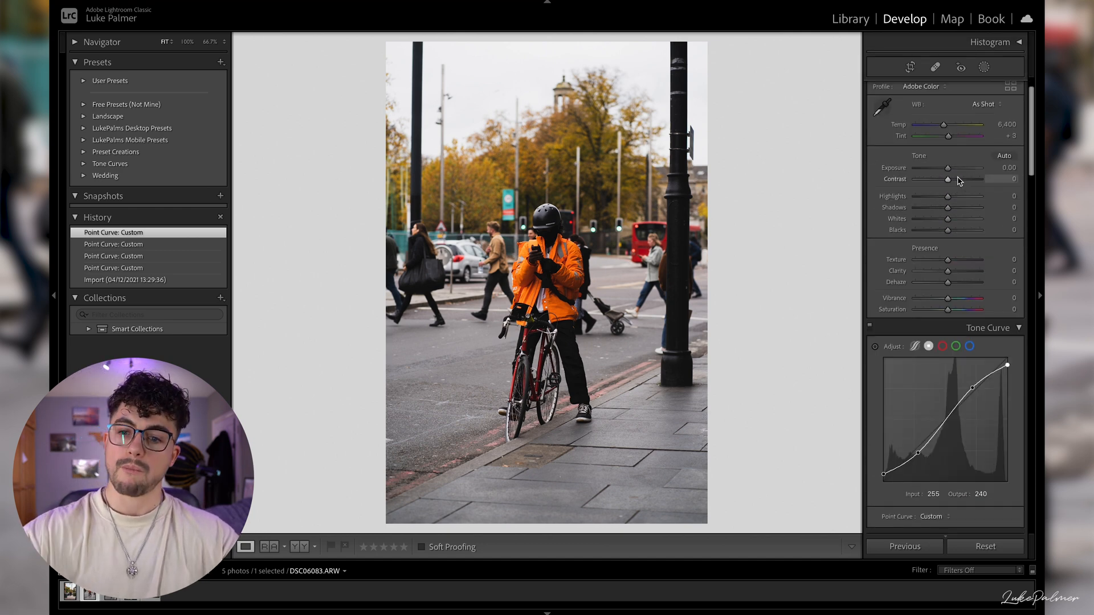
{"action": "left_click", "coordinate": [1009, 42]}
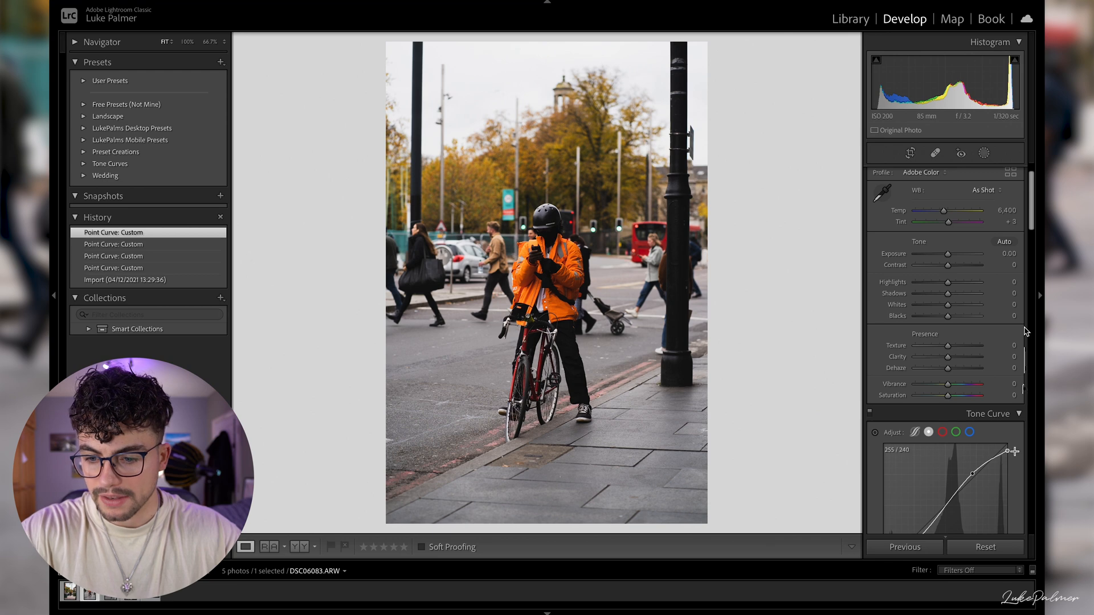
{"action": "left_click_drag", "start_coordinate": [1009, 451], "coordinate": [1010, 449]}
{"action": "left_click", "coordinate": [1003, 43]}
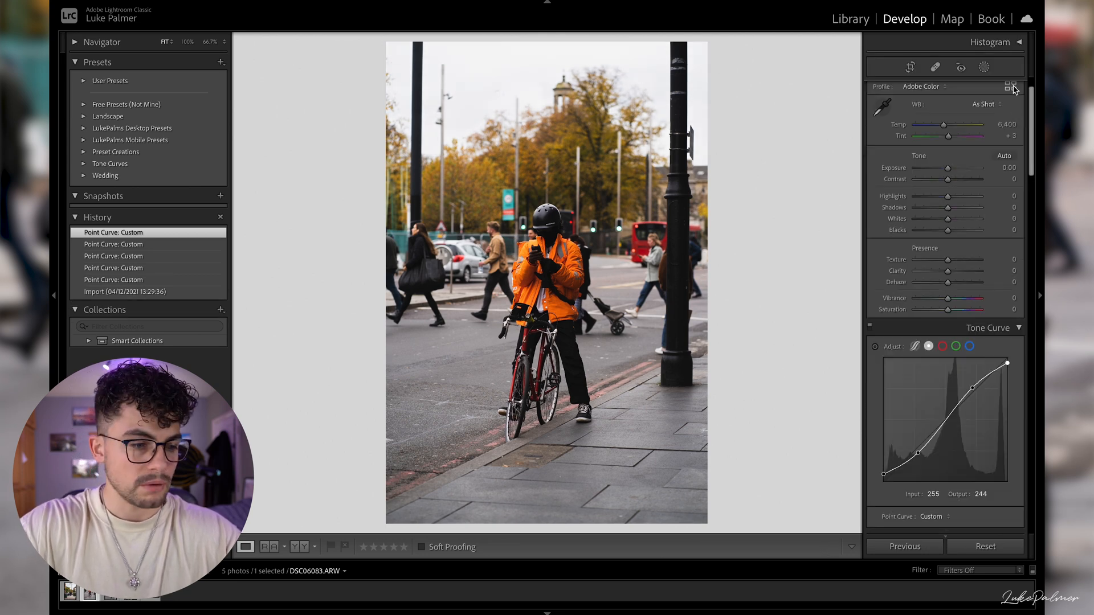
- Set Temp to 6,733, Contrast to -15, Shadows to +42, Highlights to -55 and Clarity to +9
{"action": "left_click_drag", "start_coordinate": [944, 127], "coordinate": [947, 126]}
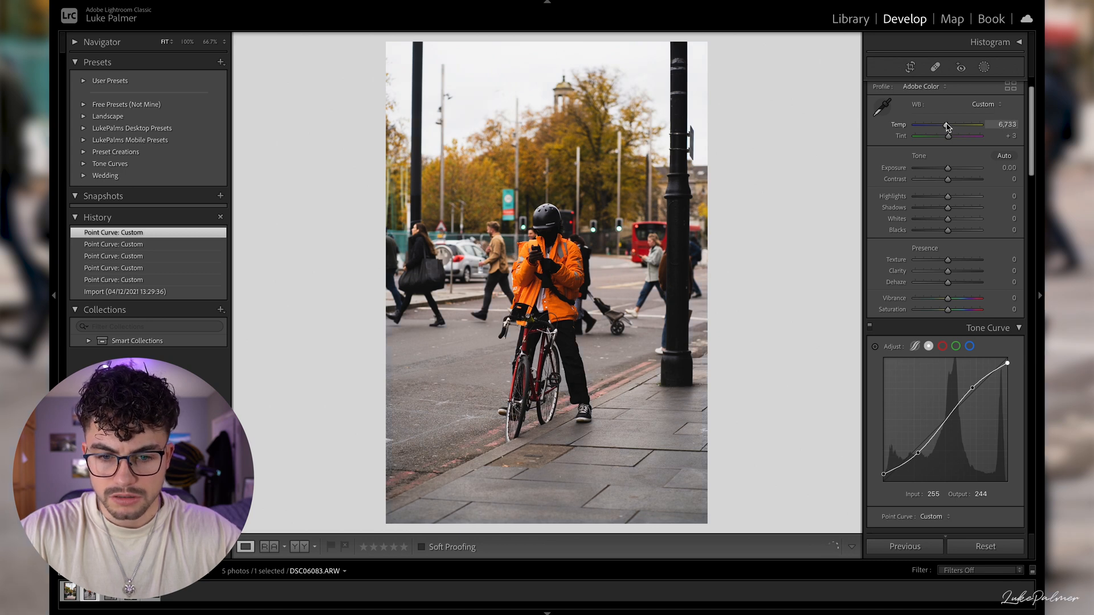
{"action": "left_click_drag", "start_coordinate": [948, 180], "coordinate": [946, 181]}
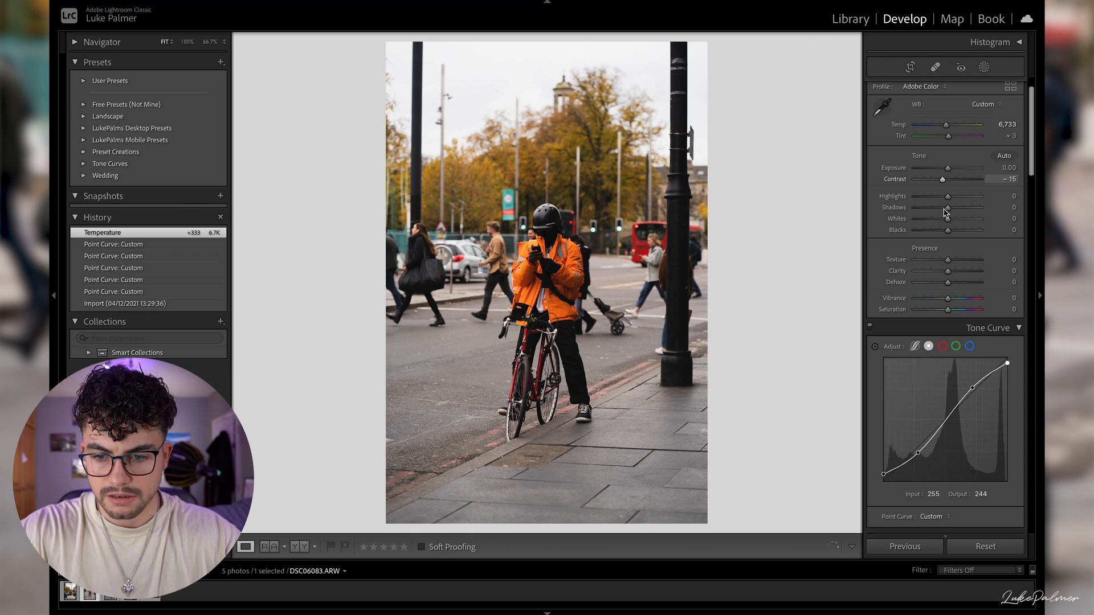
{"action": "mouse_move", "coordinate": [948, 209]}
{"action": "left_mouse_down"}
{"action": "mouse_move", "coordinate": [967, 212]}
{"action": "mouse_move", "coordinate": [932, 201]}
{"action": "left_mouse_up"}
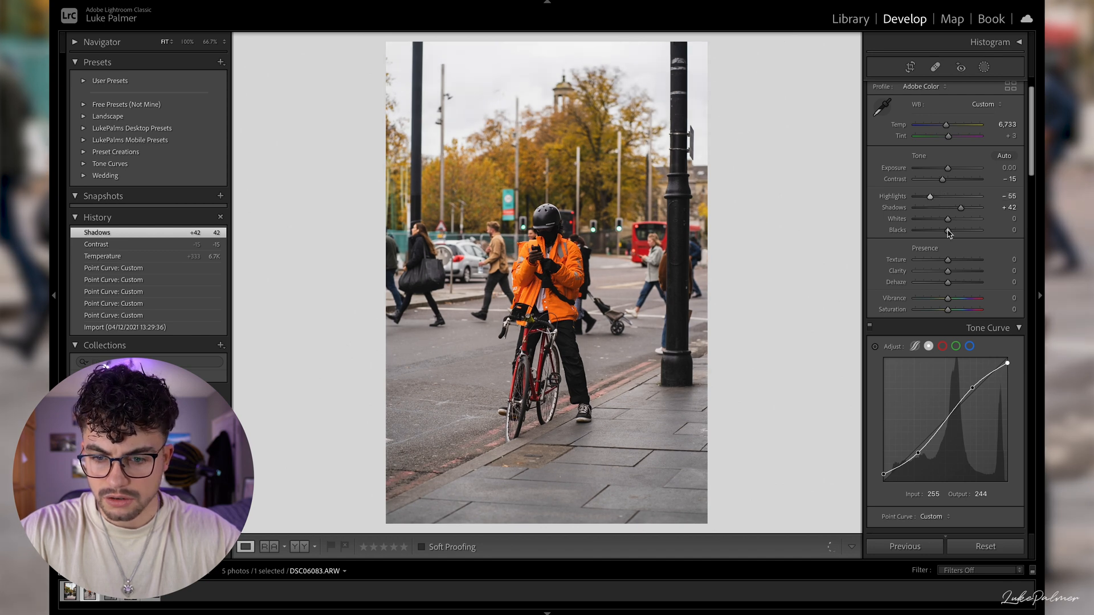
{"action": "left_click_drag", "start_coordinate": [948, 272], "coordinate": [953, 277]}
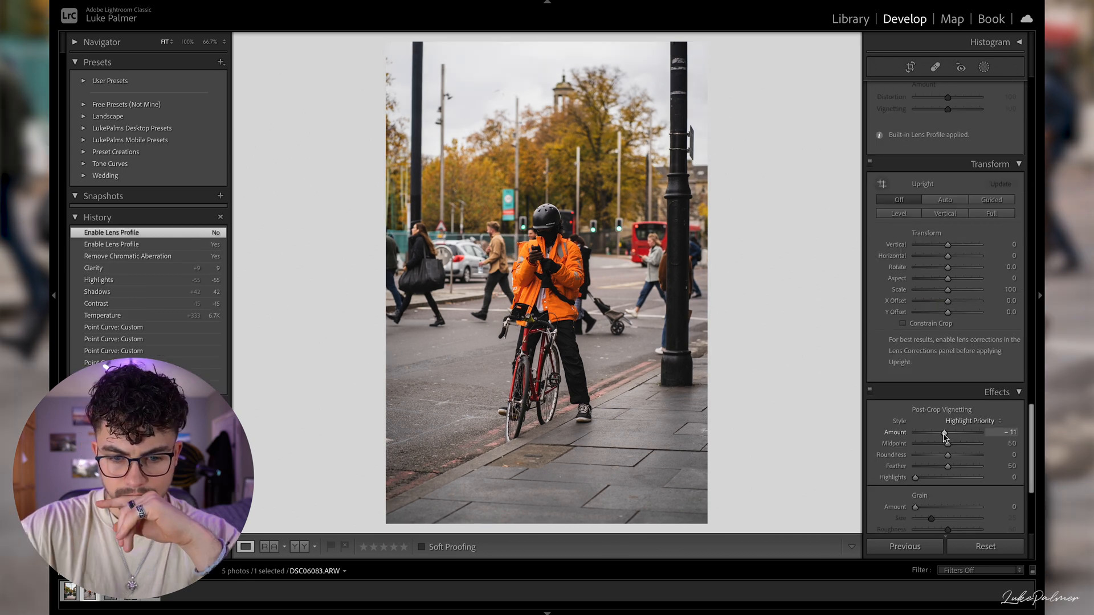
- Remove chromatic aberration and set the vignette Amount to -17, Feather to 87 and Roundness to 57, with Grain Amount 15
{"action": "left_click_drag", "start_coordinate": [944, 436], "coordinate": [972, 468]}
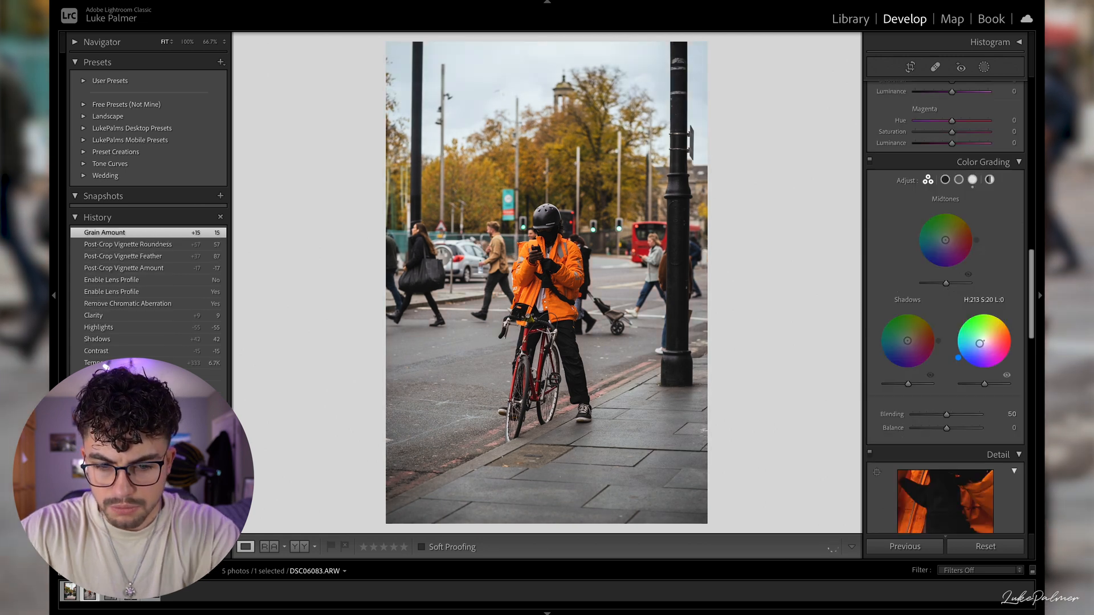
- Color grade the highlights with hue 213 and saturation 20, shadows with hue 39 and saturation 14, and midtones with hue 153 and saturation 2
{"action": "left_click_drag", "start_coordinate": [980, 343], "coordinate": [980, 343]}
{"action": "left_click_drag", "start_coordinate": [908, 340], "coordinate": [911, 340]}
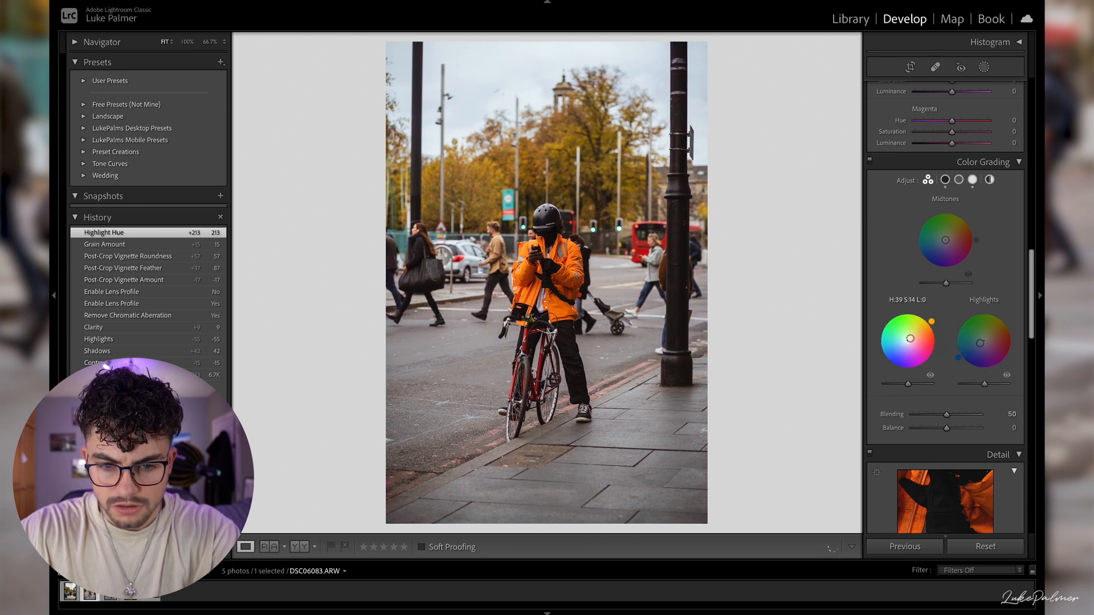
{"action": "left_click_drag", "start_coordinate": [911, 340], "coordinate": [910, 338]}
{"action": "left_click_drag", "start_coordinate": [945, 240], "coordinate": [944, 240]}
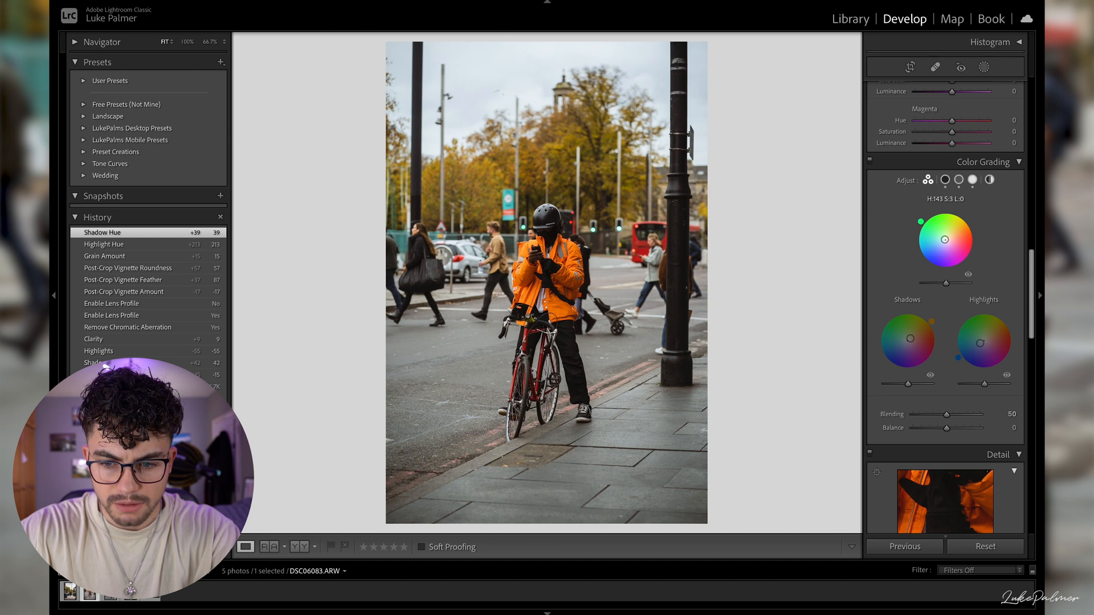
{"action": "left_click_drag", "start_coordinate": [945, 239], "coordinate": [944, 240]}
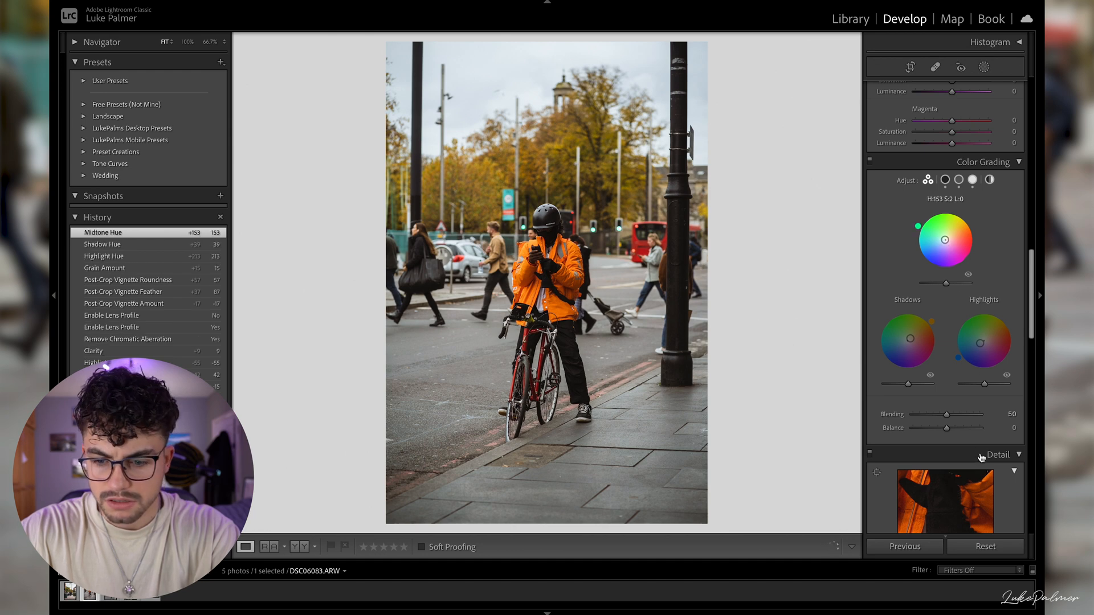
- Set Orange Hue to -7, Saturation to -13 and Luminance to +20, and Yellow Saturation to -12 and Luminance to +26
{"action": "scroll", "coordinate": [959, 317], "scroll_direction": "down", "scroll_amount": 1}
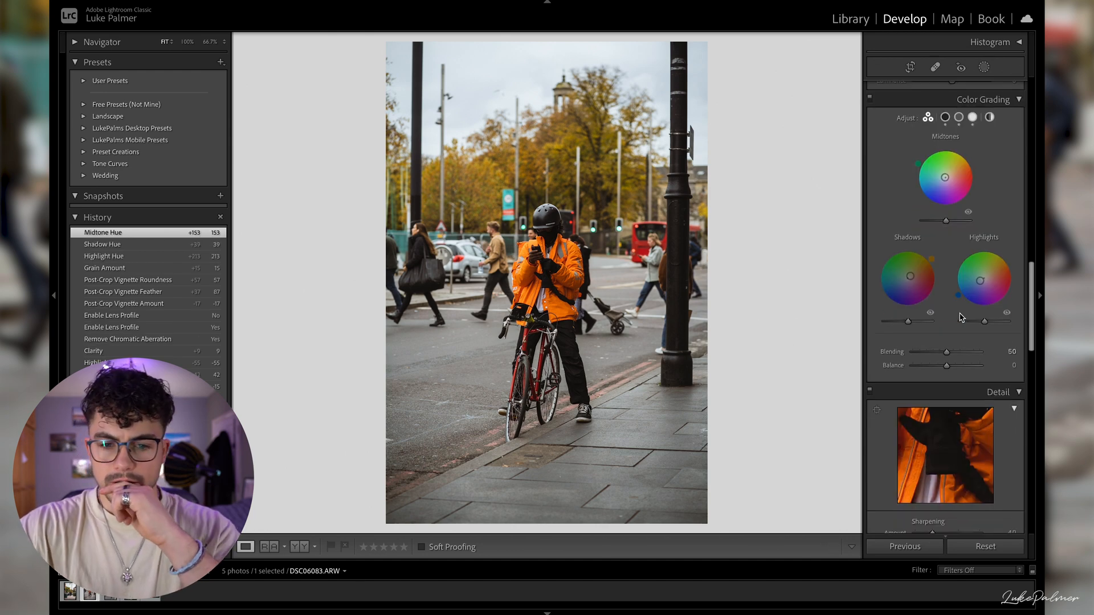
{"action": "scroll", "coordinate": [944, 259], "scroll_direction": "up", "scroll_amount": 3}
{"action": "scroll", "coordinate": [944, 260], "scroll_direction": "up", "scroll_amount": 10}
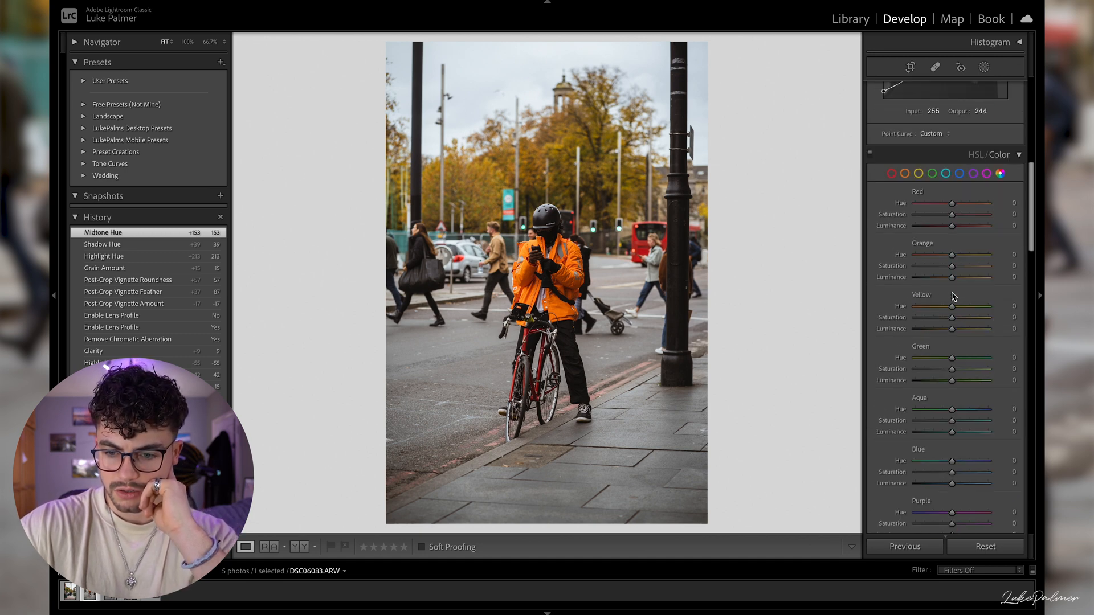
{"action": "left_click_drag", "start_coordinate": [952, 277], "coordinate": [948, 267]}
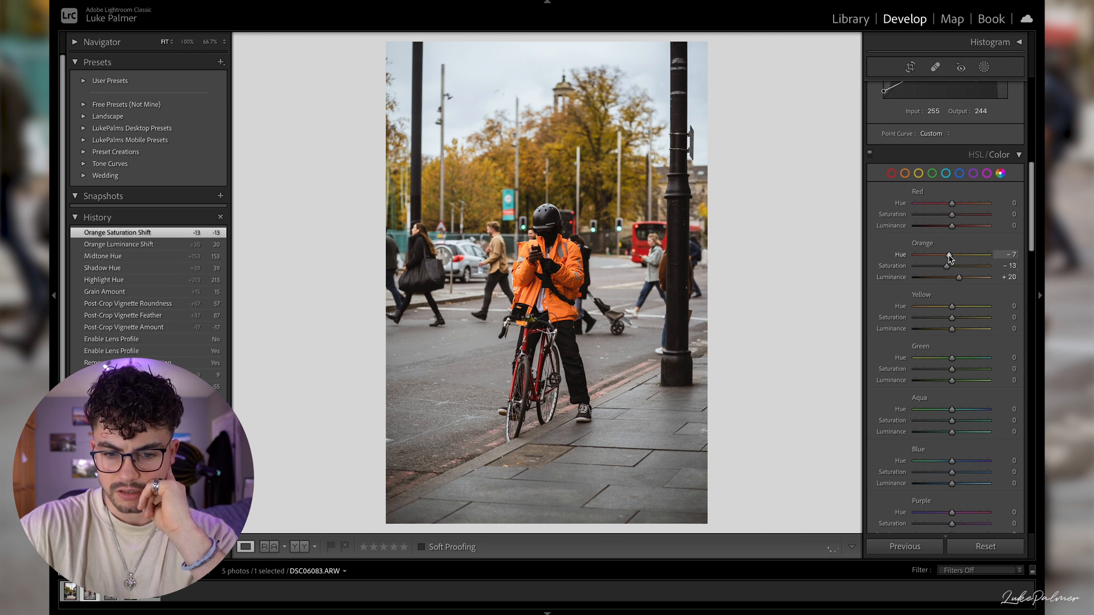
{"action": "left_click_drag", "start_coordinate": [951, 259], "coordinate": [950, 256]}
{"action": "left_click_drag", "start_coordinate": [951, 318], "coordinate": [915, 319]}
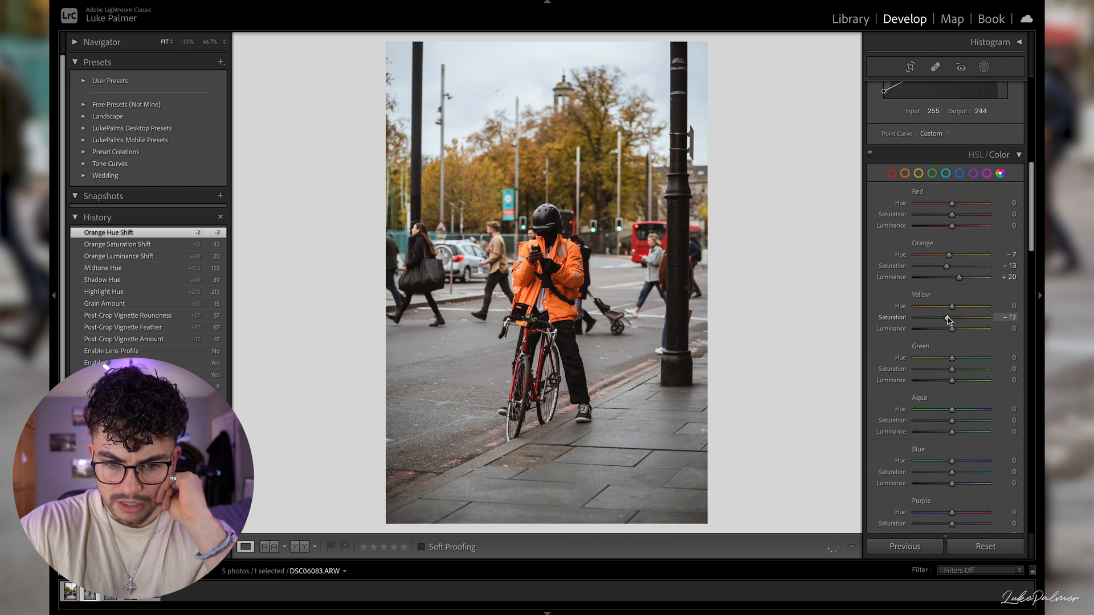
{"action": "mouse_move", "coordinate": [949, 321]}
{"action": "left_mouse_down"}
{"action": "mouse_move", "coordinate": [942, 332]}
{"action": "mouse_move", "coordinate": [962, 332]}
{"action": "left_mouse_up"}
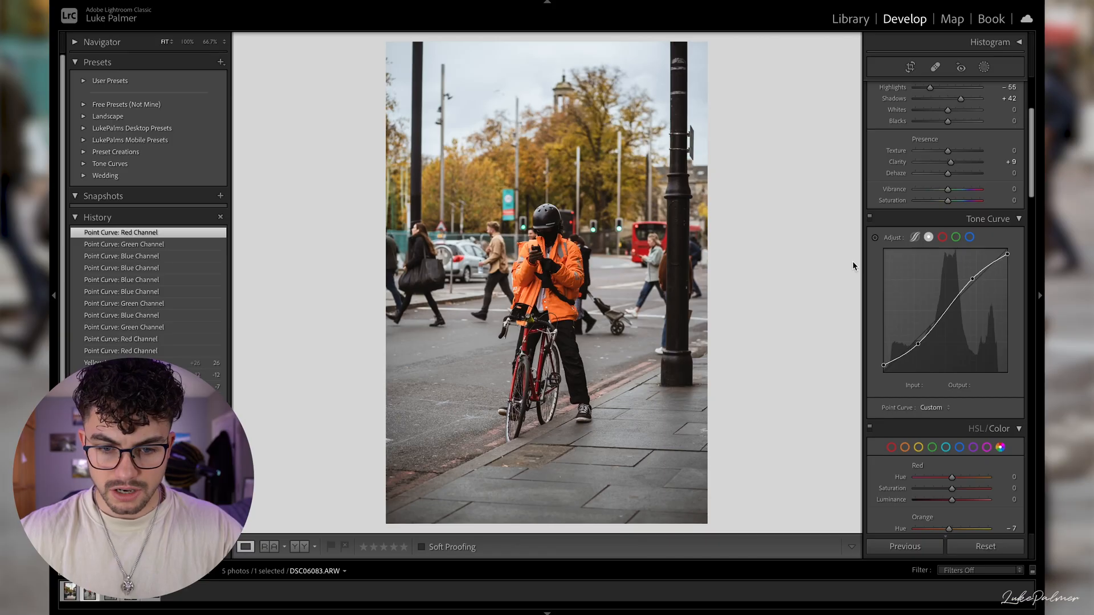
- Compare the edited photo of the orange-jacketed cyclist with its original version
{"action": "key", "text": "backslash"}
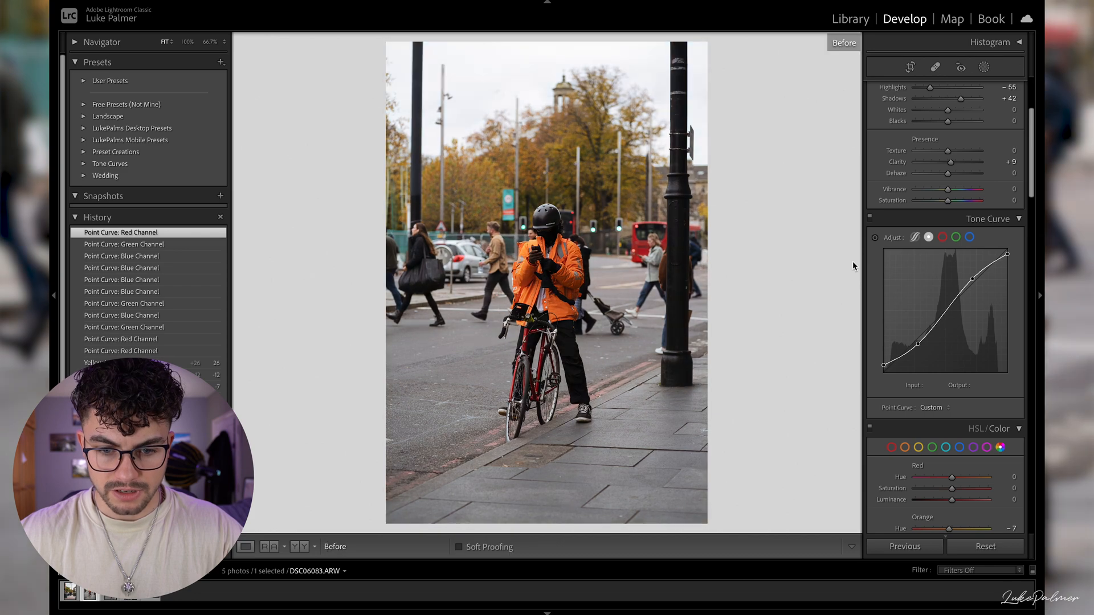
{"action": "key", "text": "backslash"}
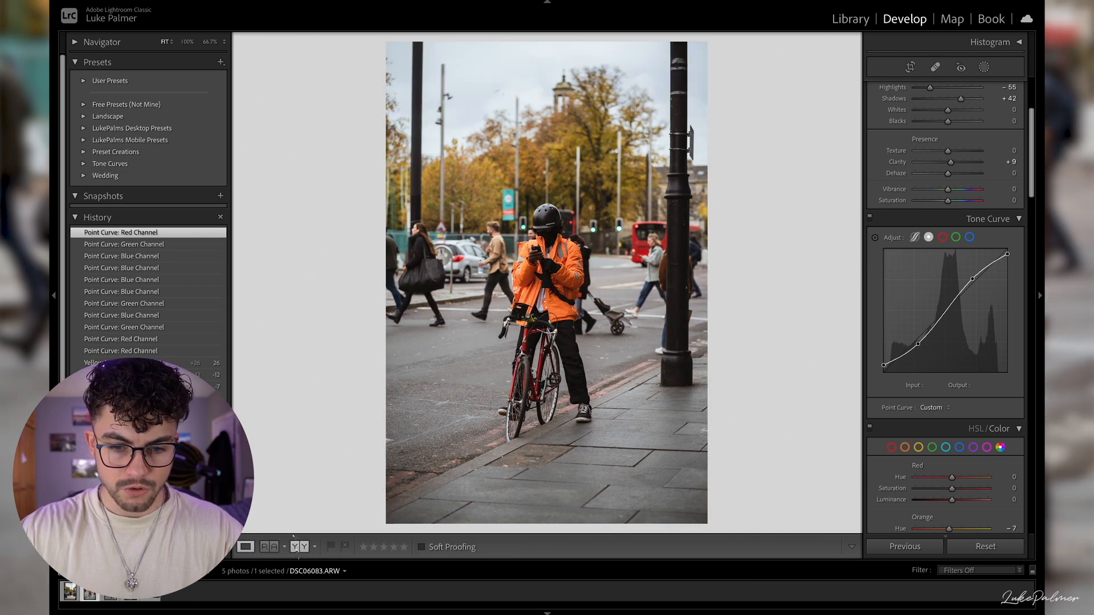
{"action": "left_click", "coordinate": [297, 548]}
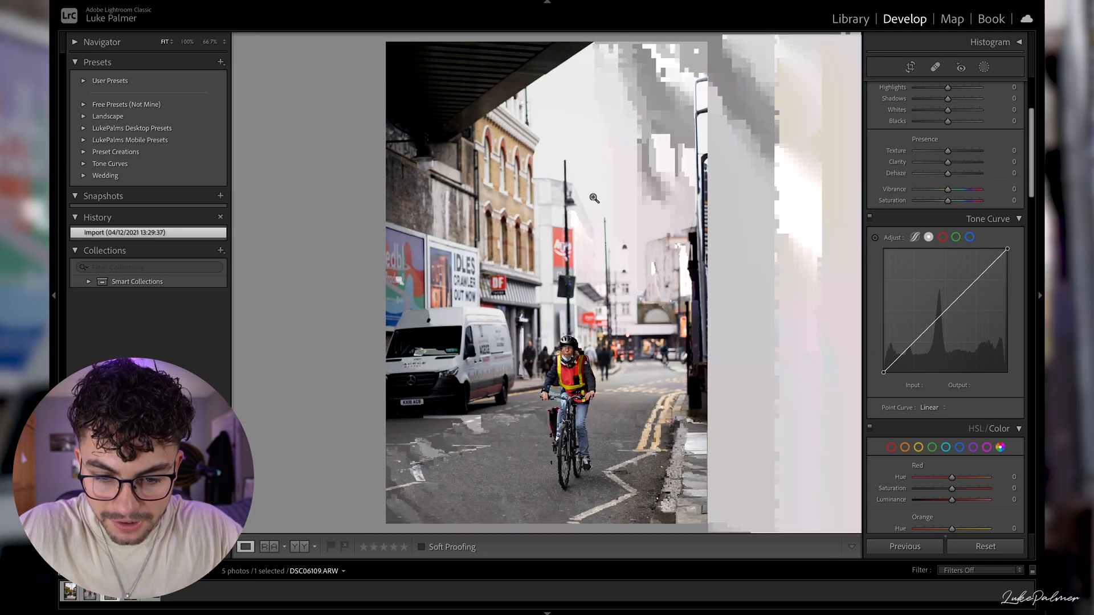
- Shape the RGB point curve of DSC06109.ARW into a gentle S-curve, with the middle point at input 126 and output 121
{"action": "scroll", "coordinate": [906, 326], "scroll_direction": "up", "scroll_amount": 3}
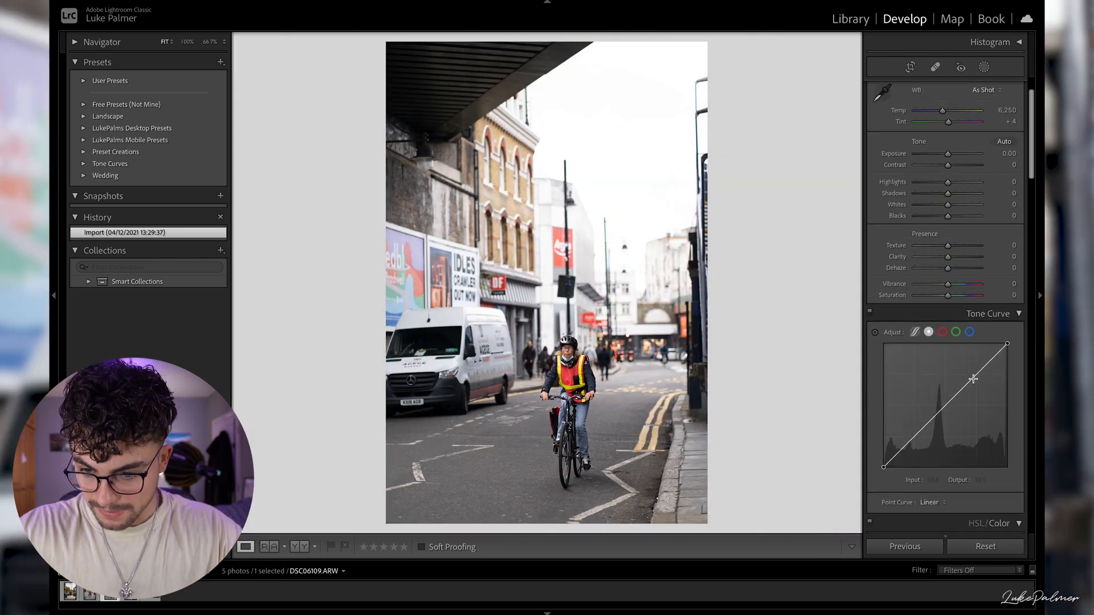
{"action": "left_click_drag", "start_coordinate": [974, 377], "coordinate": [974, 373]}
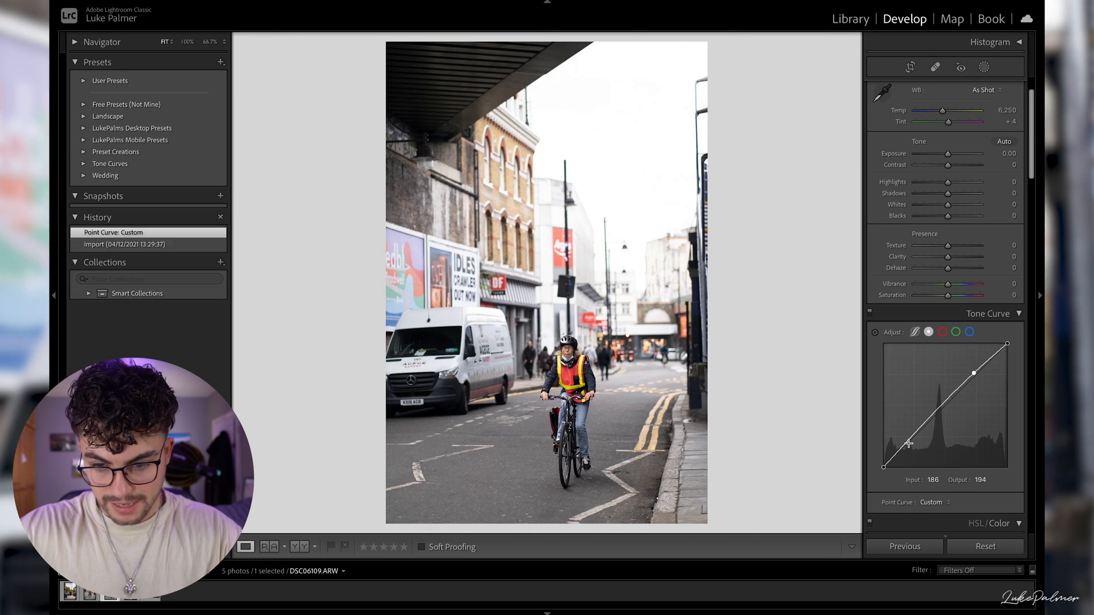
{"action": "mouse_move", "coordinate": [914, 444]}
{"action": "left_mouse_down"}
{"action": "mouse_move", "coordinate": [881, 470]}
{"action": "mouse_move", "coordinate": [882, 456]}
{"action": "mouse_move", "coordinate": [894, 474]}
{"action": "mouse_move", "coordinate": [882, 476]}
{"action": "mouse_move", "coordinate": [914, 443]}
{"action": "left_mouse_up"}
{"action": "left_click_drag", "start_coordinate": [974, 373], "coordinate": [973, 375]}
{"action": "left_click_drag", "start_coordinate": [941, 410], "coordinate": [946, 411]}
{"action": "left_click_drag", "start_coordinate": [947, 413], "coordinate": [945, 406]}
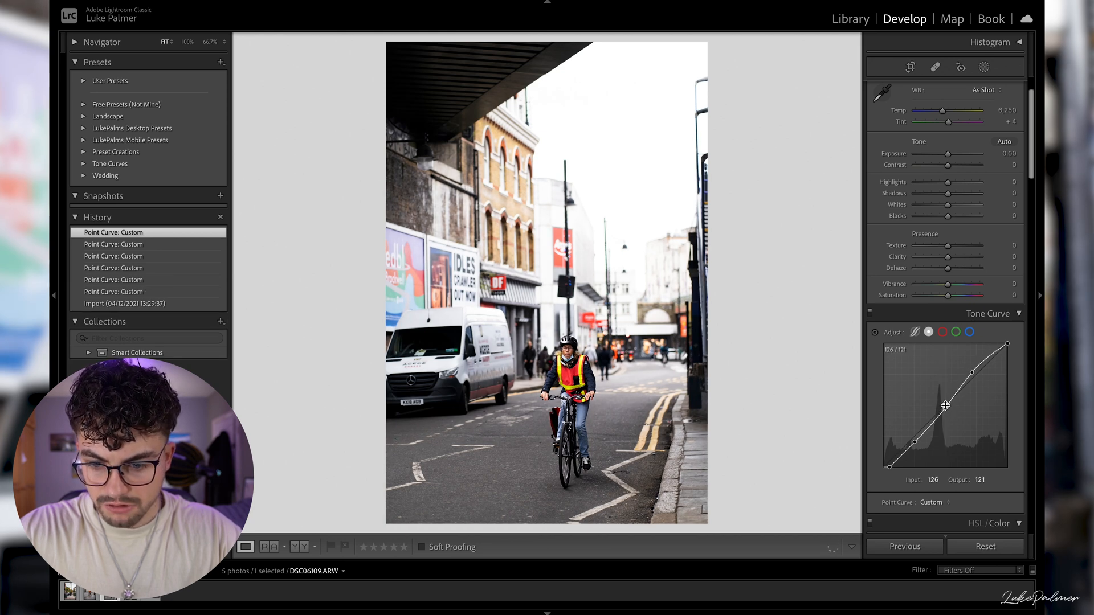
- Add a tone curve point at input 218, output 220, and set Highlights to -100, Whites to -35 and Blacks to +18
{"action": "left_click", "coordinate": [875, 334]}
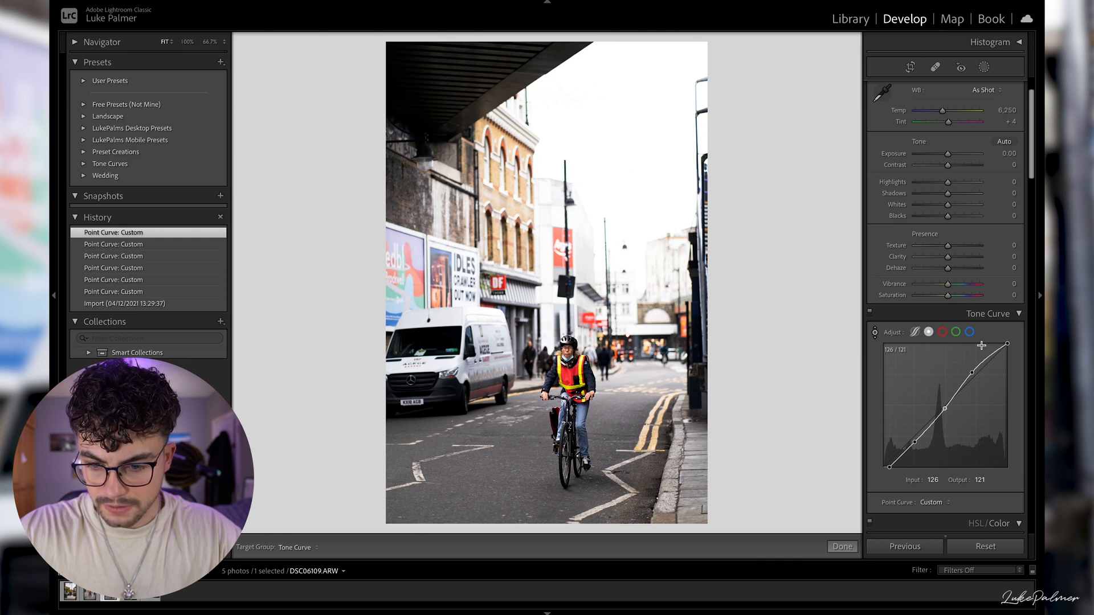
{"action": "key", "text": "Escape"}
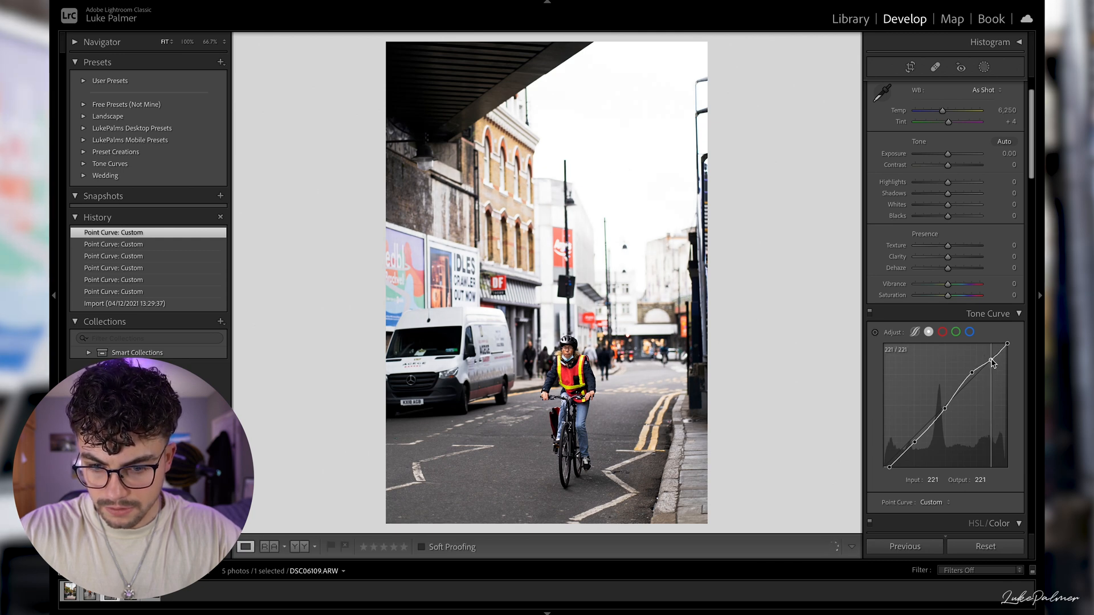
{"action": "left_click", "coordinate": [923, 183]}
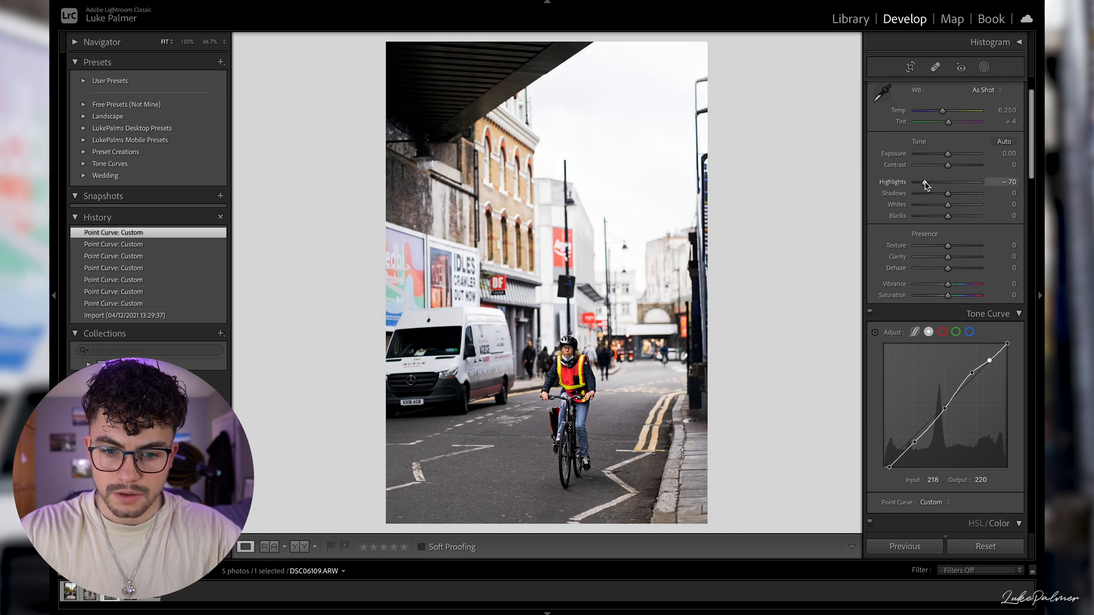
{"action": "left_click_drag", "start_coordinate": [923, 183], "coordinate": [944, 198]}
{"action": "double_click", "coordinate": [945, 194]}
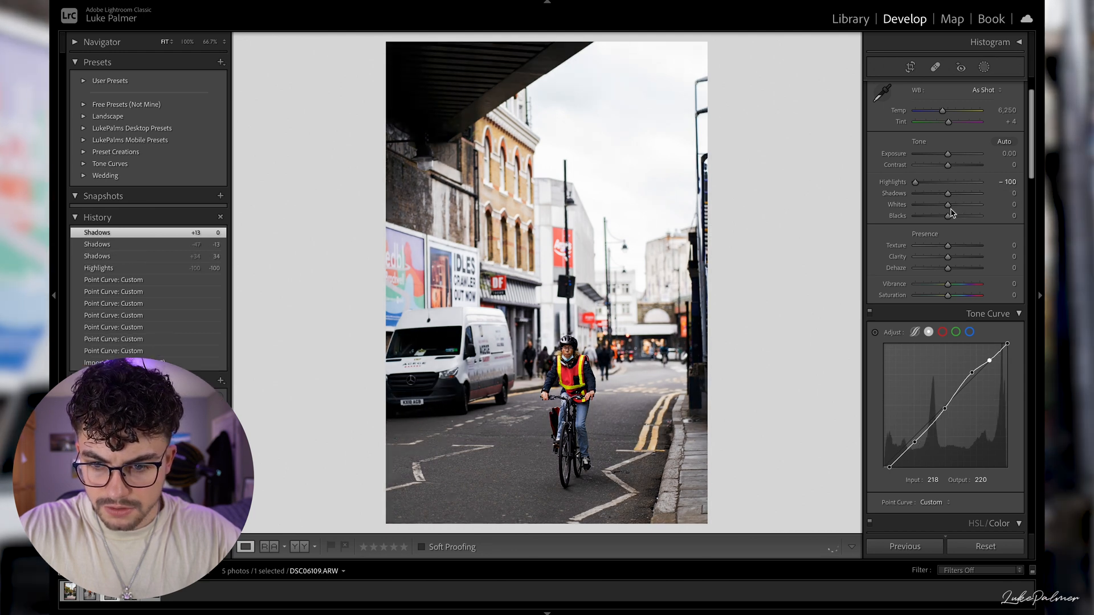
{"action": "left_click_drag", "start_coordinate": [949, 205], "coordinate": [935, 205]}
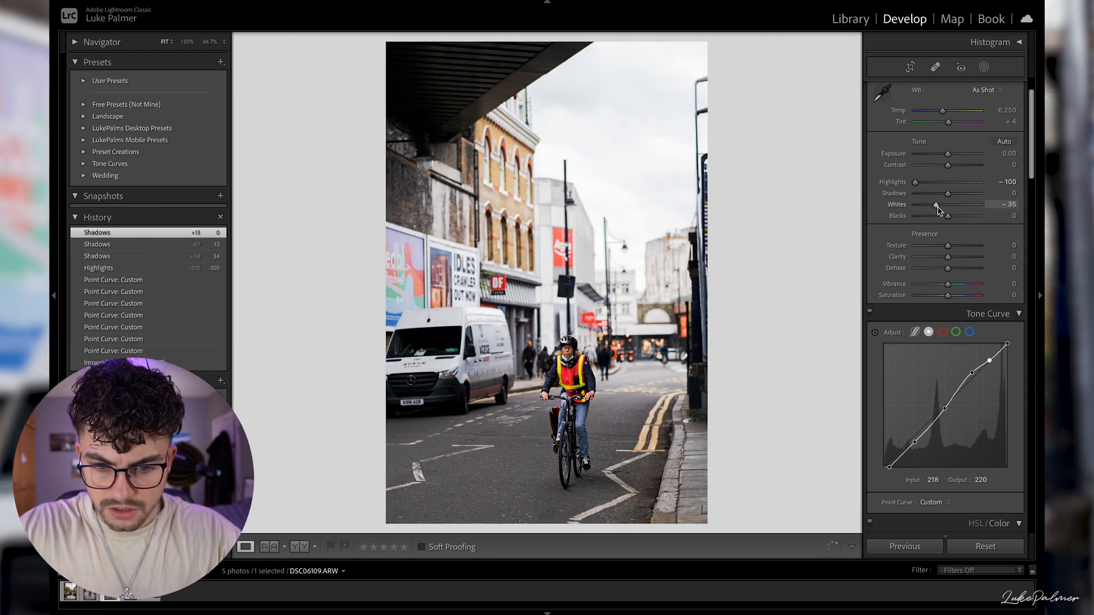
{"action": "left_click_drag", "start_coordinate": [950, 223], "coordinate": [955, 222]}
- Auto-straighten the photo of the cyclist in the yellow-and-red vest and crop it slightly tighter
{"action": "scroll", "coordinate": [914, 302], "scroll_direction": "down", "scroll_amount": 3}
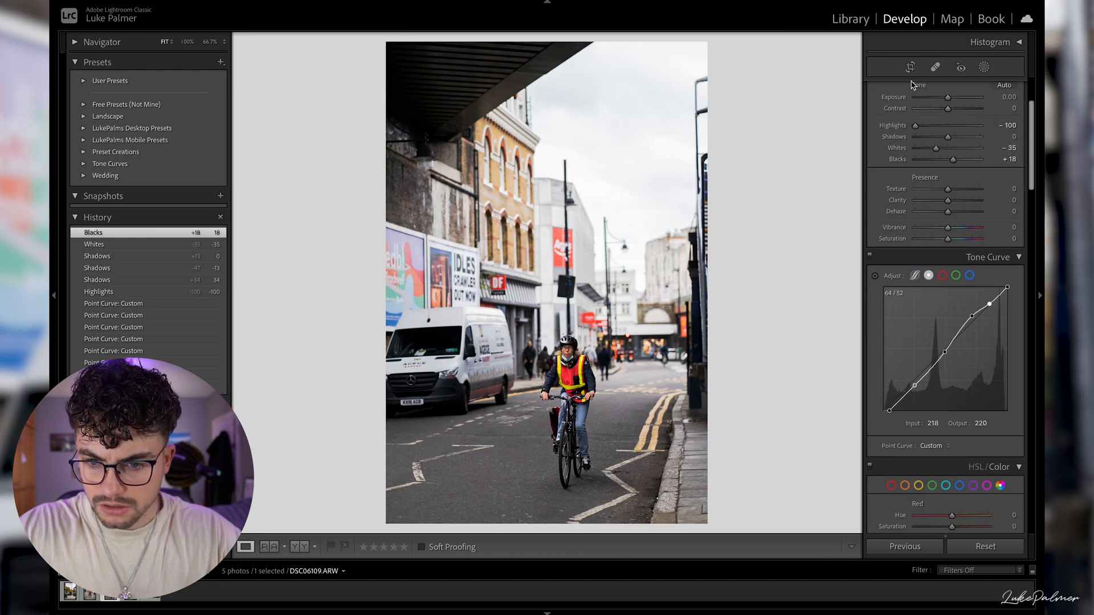
{"action": "left_click", "coordinate": [910, 67]}
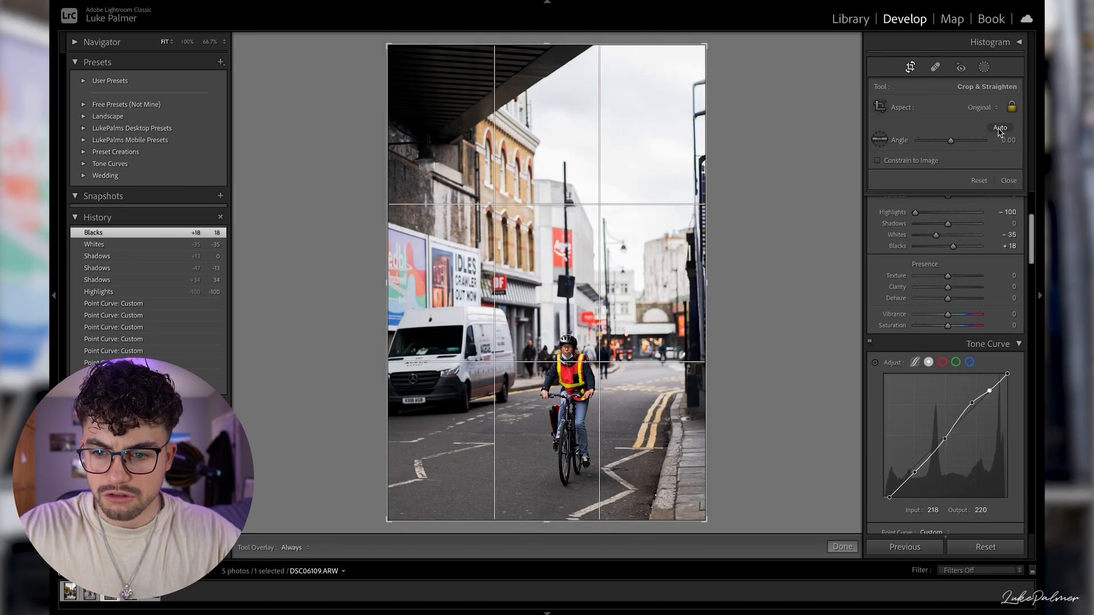
{"action": "left_click", "coordinate": [1000, 129]}
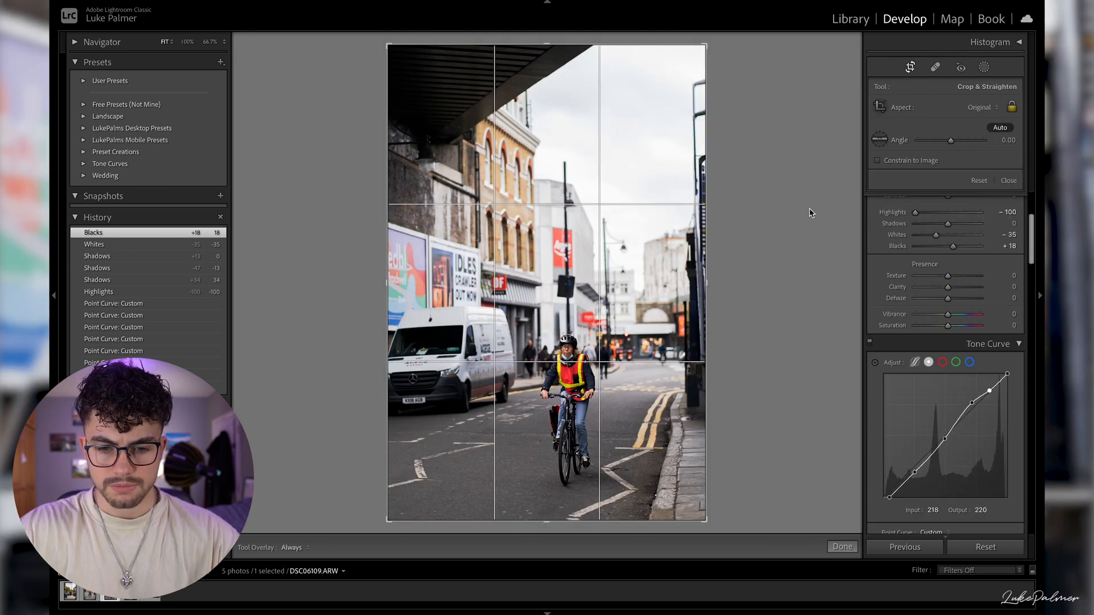
{"action": "left_click_drag", "start_coordinate": [428, 77], "coordinate": [409, 59]}
{"action": "key", "text": "Return"}
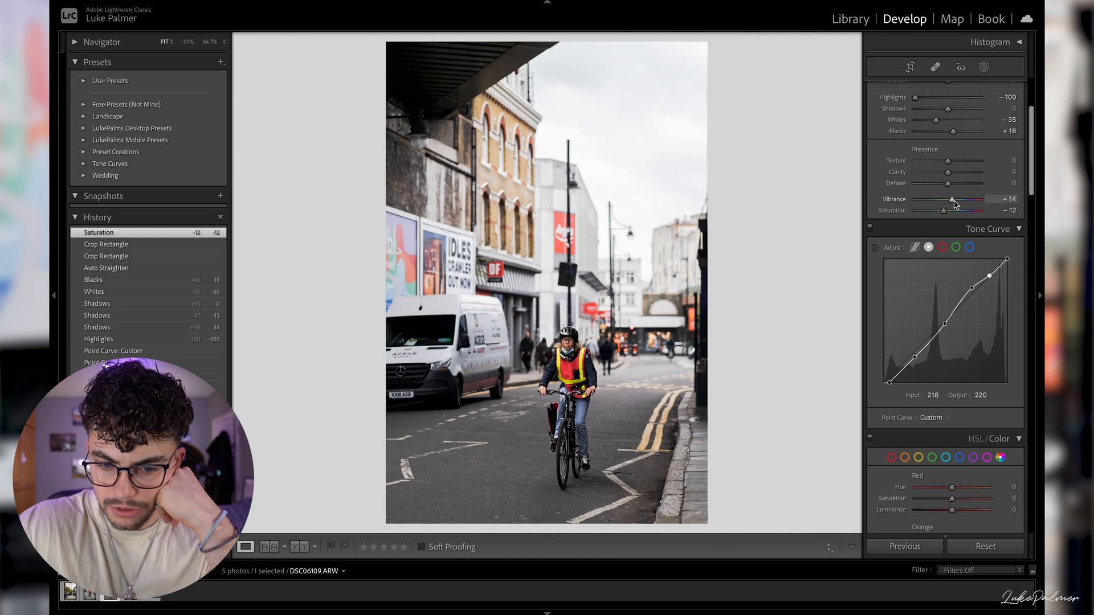
- Set Vibrance to +14, Saturation to -12, Clarity to +10, Contrast to +2 and Red Saturation to -26
{"action": "left_click_drag", "start_coordinate": [948, 179], "coordinate": [951, 178]}
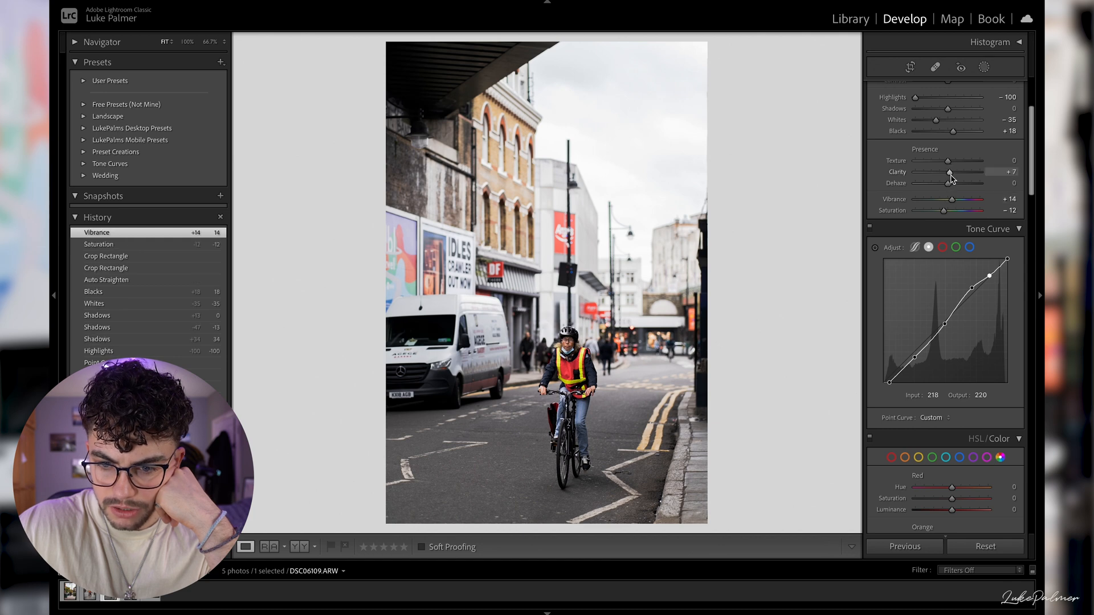
{"action": "scroll", "coordinate": [962, 369], "scroll_direction": "down", "scroll_amount": 5}
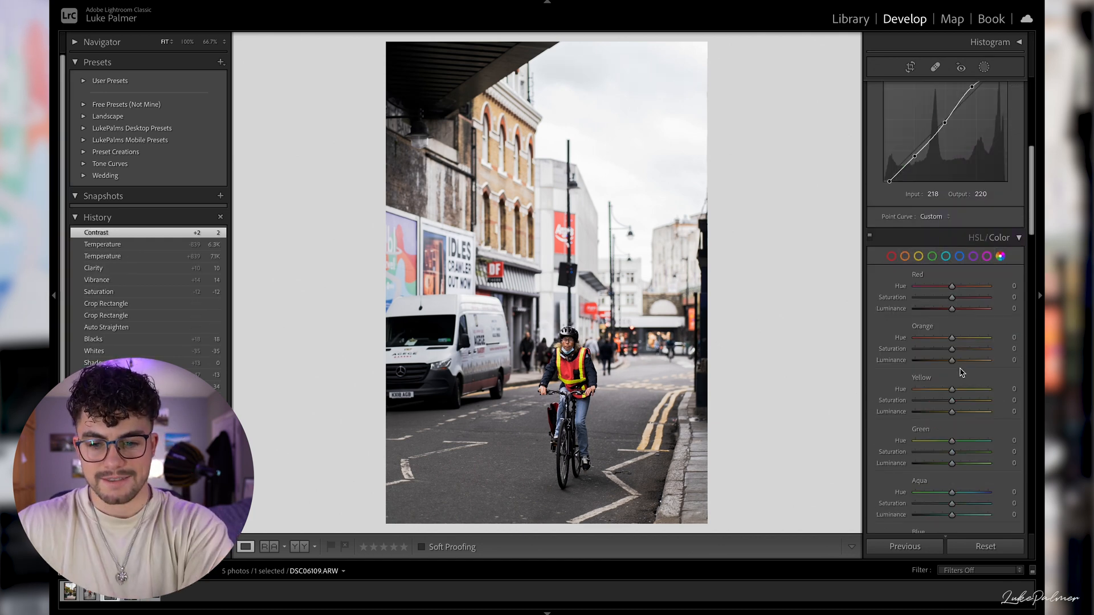
{"action": "scroll", "coordinate": [946, 349], "scroll_direction": "down", "scroll_amount": 4}
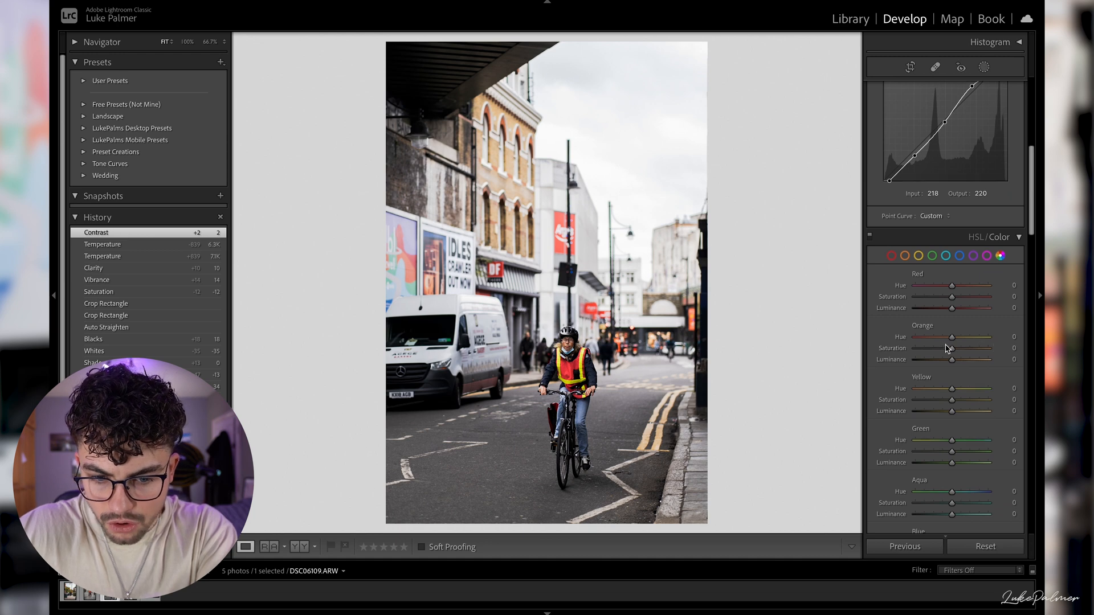
{"action": "left_click_drag", "start_coordinate": [951, 162], "coordinate": [941, 163]}
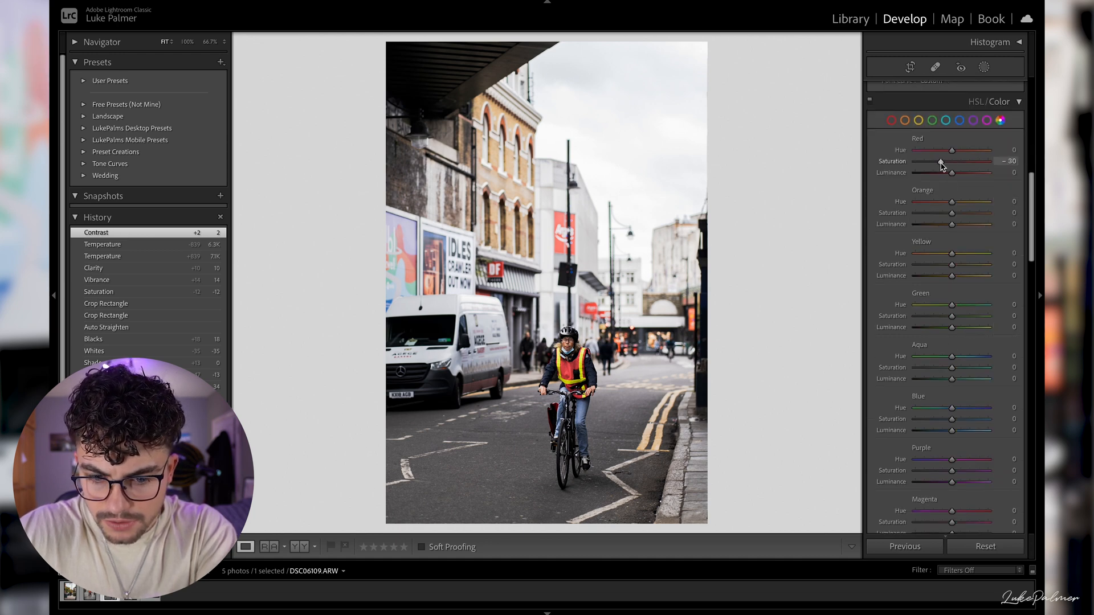
{"action": "left_click_drag", "start_coordinate": [944, 165], "coordinate": [944, 165]}
- Turn on Remove Chromatic Aberration, and try the lens profile corrections before switching them back off
{"action": "scroll", "coordinate": [947, 400], "scroll_direction": "down", "scroll_amount": 1}
{"action": "scroll", "coordinate": [947, 400], "scroll_direction": "down", "scroll_amount": 12}
{"action": "scroll", "coordinate": [955, 436], "scroll_direction": "down", "scroll_amount": 7}
{"action": "left_click", "coordinate": [917, 405]}
{"action": "left_click", "coordinate": [921, 414]}
{"action": "left_click", "coordinate": [921, 414]}
- Add a post-crop vignette with Amount -21 and Feather 67, and set the Grain Amount to 15
{"action": "scroll", "coordinate": [946, 445], "scroll_direction": "down", "scroll_amount": 5}
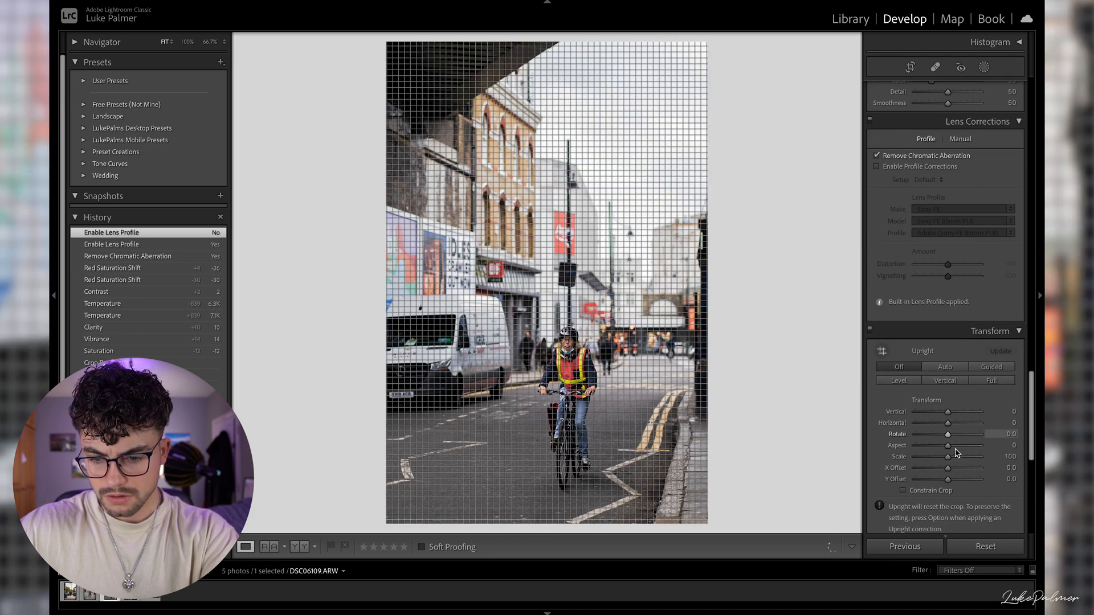
{"action": "scroll", "coordinate": [958, 453], "scroll_direction": "down", "scroll_amount": 3}
{"action": "left_click_drag", "start_coordinate": [947, 432], "coordinate": [954, 465]}
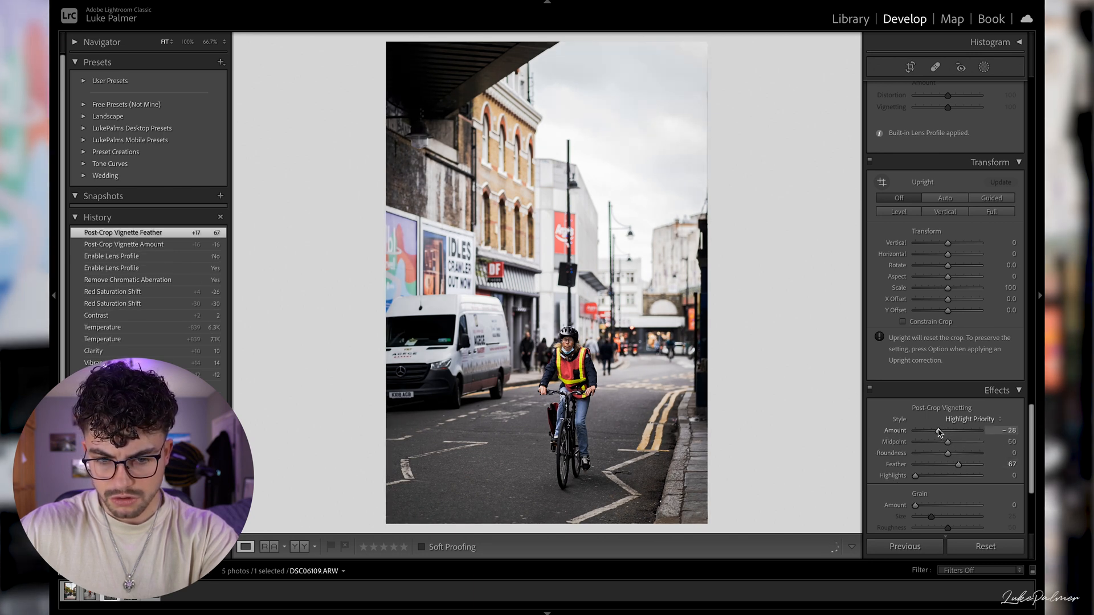
{"action": "left_click_drag", "start_coordinate": [939, 431], "coordinate": [941, 432]}
{"action": "scroll", "coordinate": [909, 442], "scroll_direction": "down", "scroll_amount": 5}
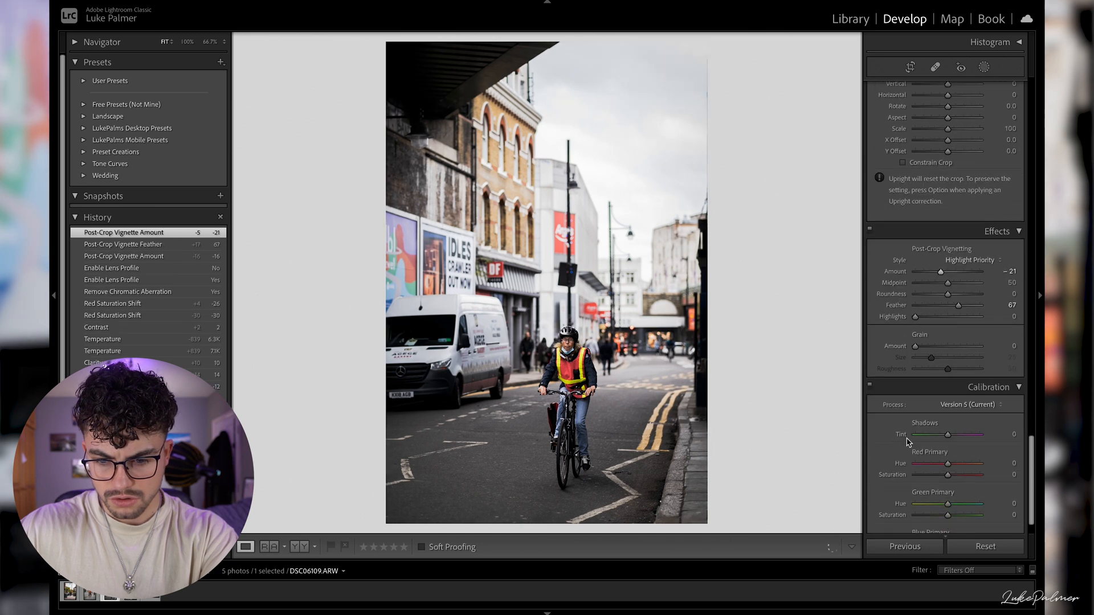
{"action": "scroll", "coordinate": [908, 443], "scroll_direction": "down", "scroll_amount": 2}
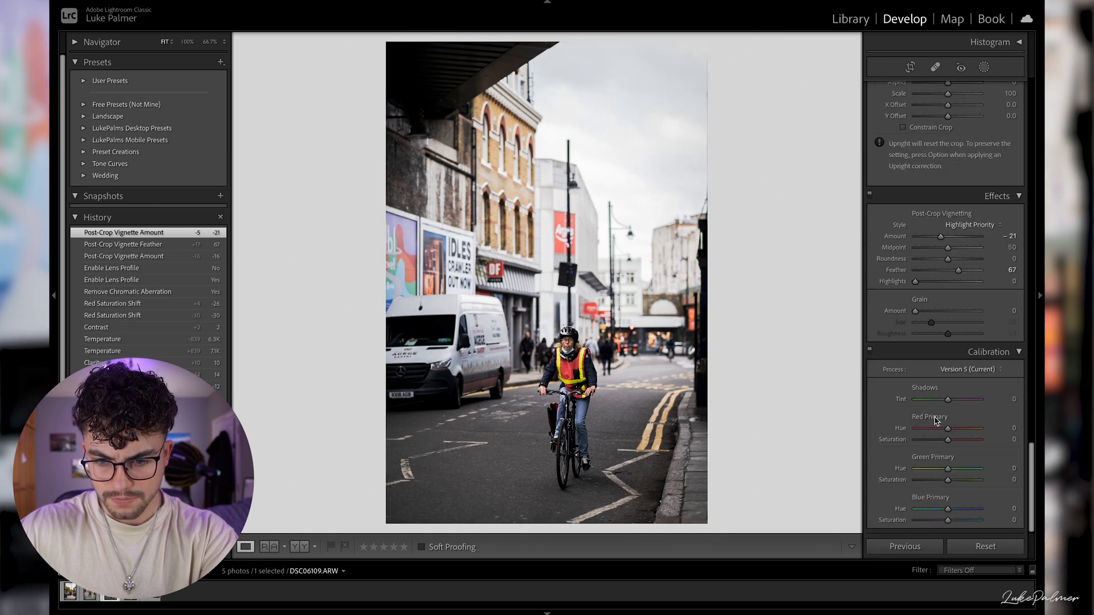
{"action": "left_click", "coordinate": [926, 311]}
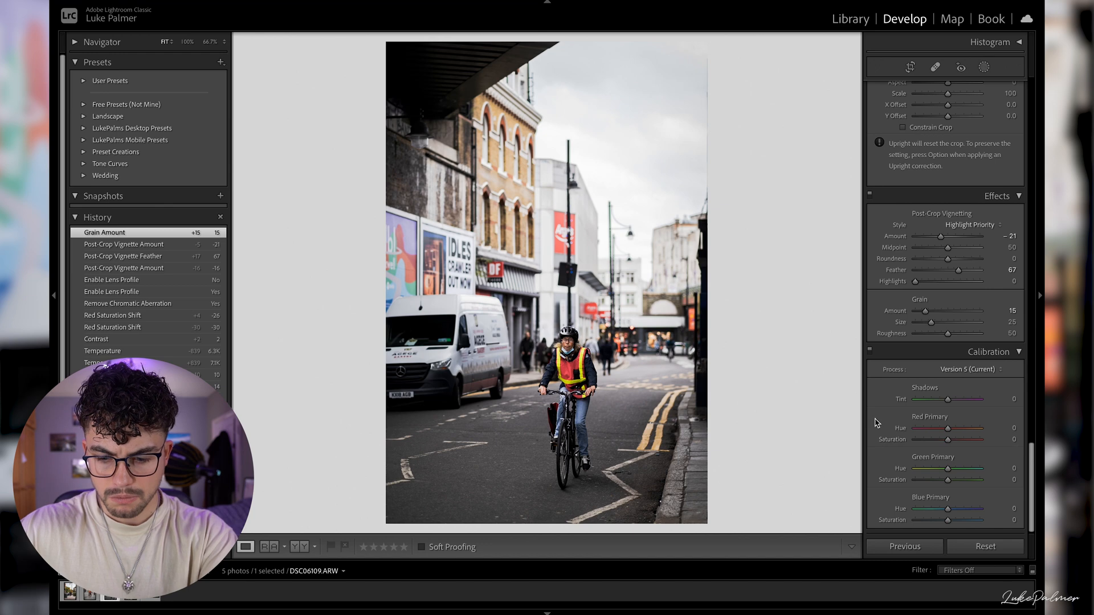
- Compare the finished photo of the cyclist beside the white van with its unedited version
{"action": "key", "text": "backslash"}
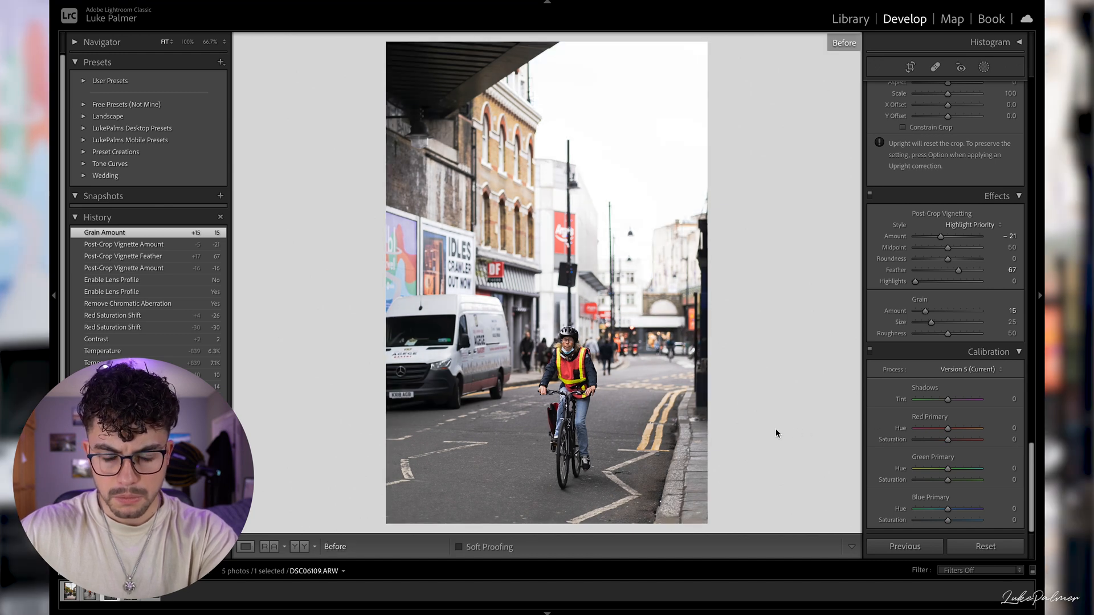
{"action": "key", "text": "backslash"}
{"action": "key", "text": "backslash"}
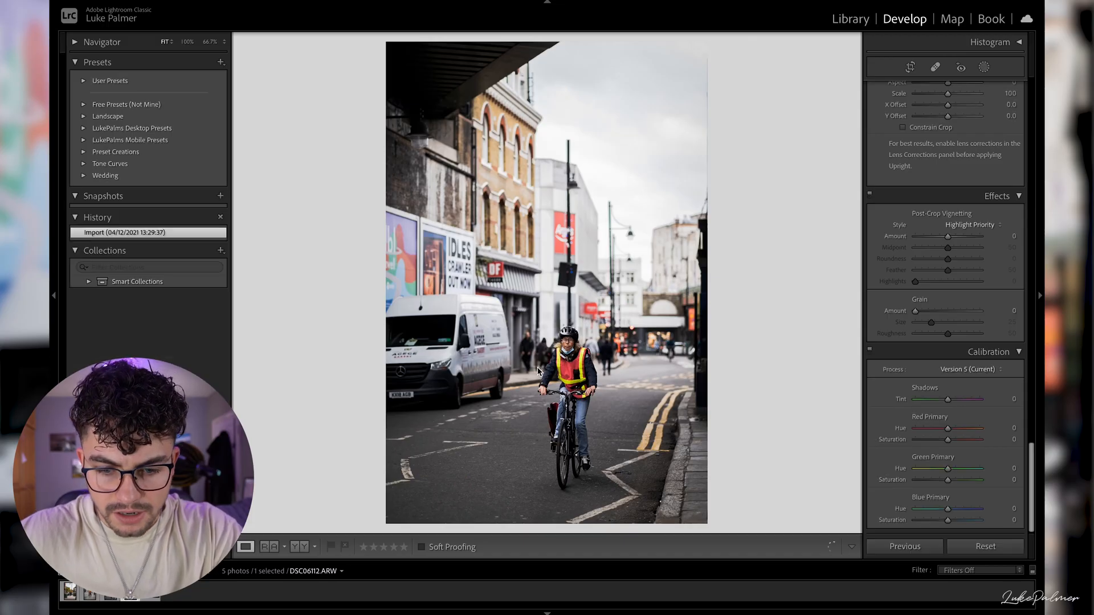
- Open DSC06112.ARW, auto-straighten it and crop it tighter around the market stall vendor
{"action": "key", "text": "Right"}
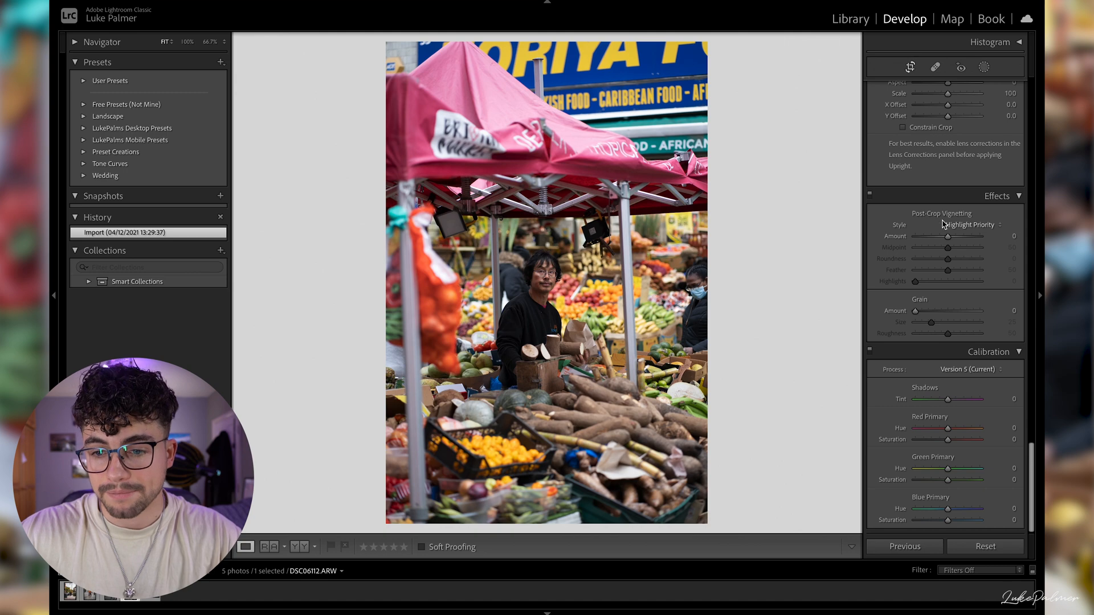
{"action": "scroll", "coordinate": [933, 179], "scroll_direction": "up", "scroll_amount": 3}
{"action": "scroll", "coordinate": [933, 179], "scroll_direction": "up", "scroll_amount": 8}
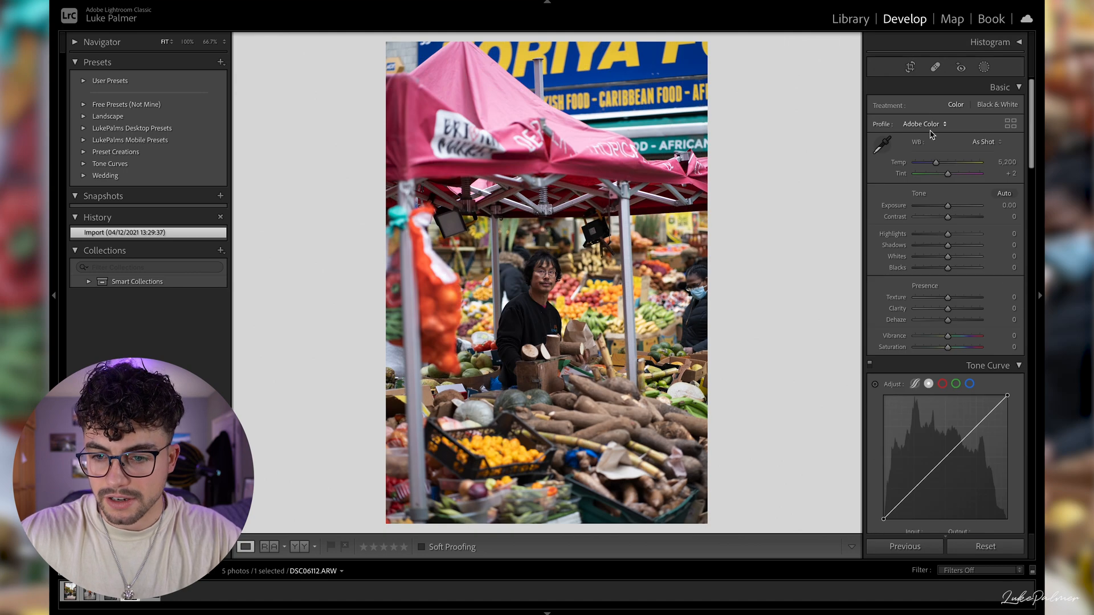
{"action": "left_click", "coordinate": [911, 67]}
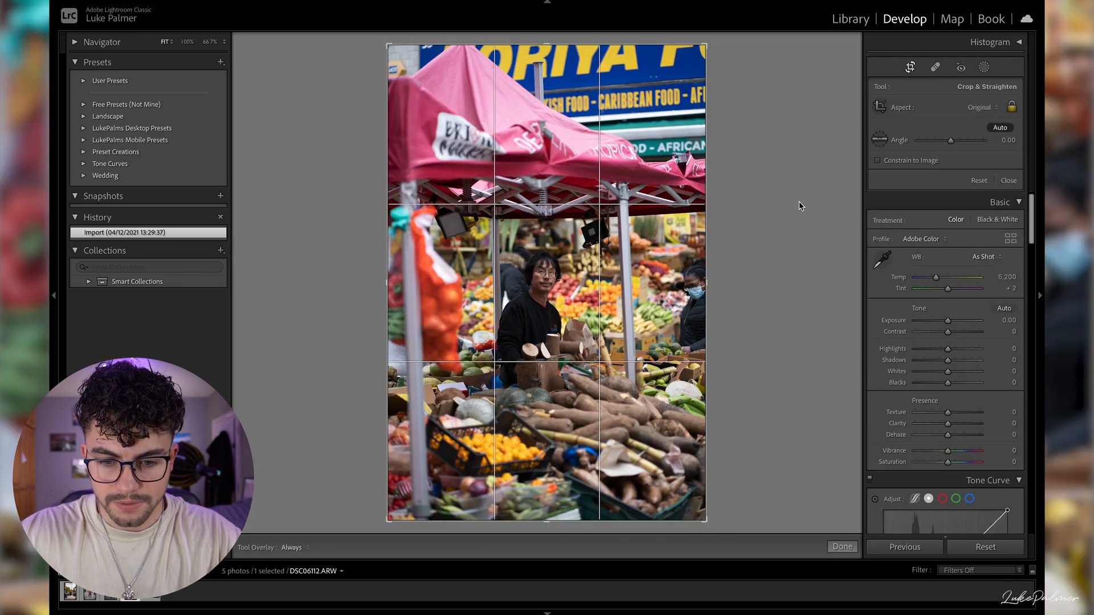
{"action": "left_click", "coordinate": [1000, 128]}
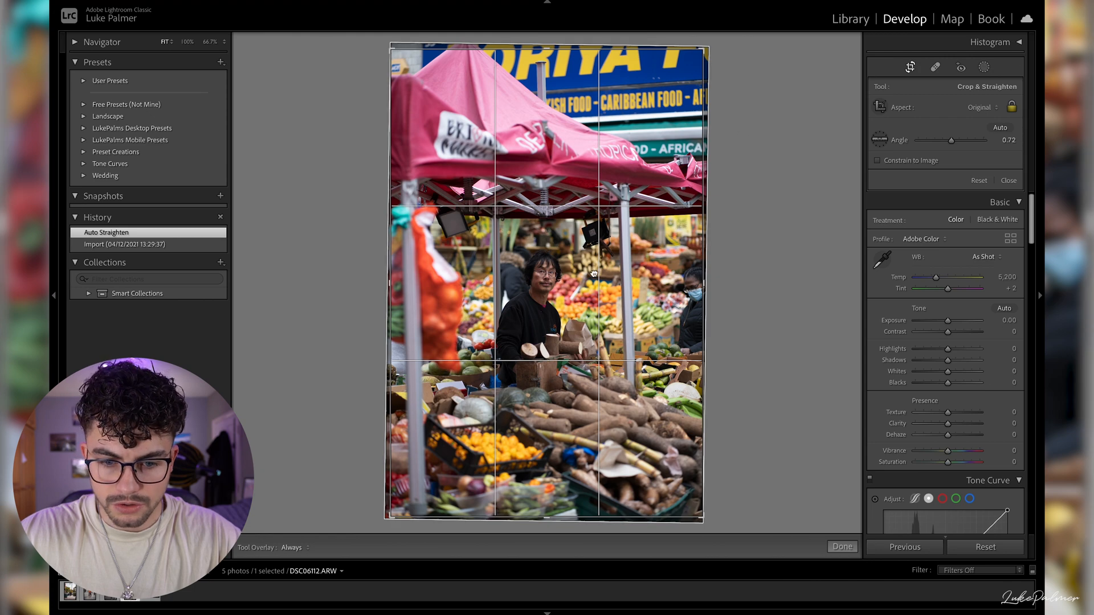
{"action": "left_click_drag", "start_coordinate": [594, 274], "coordinate": [595, 259]}
{"action": "left_click_drag", "start_coordinate": [703, 52], "coordinate": [690, 62]}
{"action": "left_click_drag", "start_coordinate": [749, 106], "coordinate": [749, 106]}
{"action": "key", "text": "Return"}
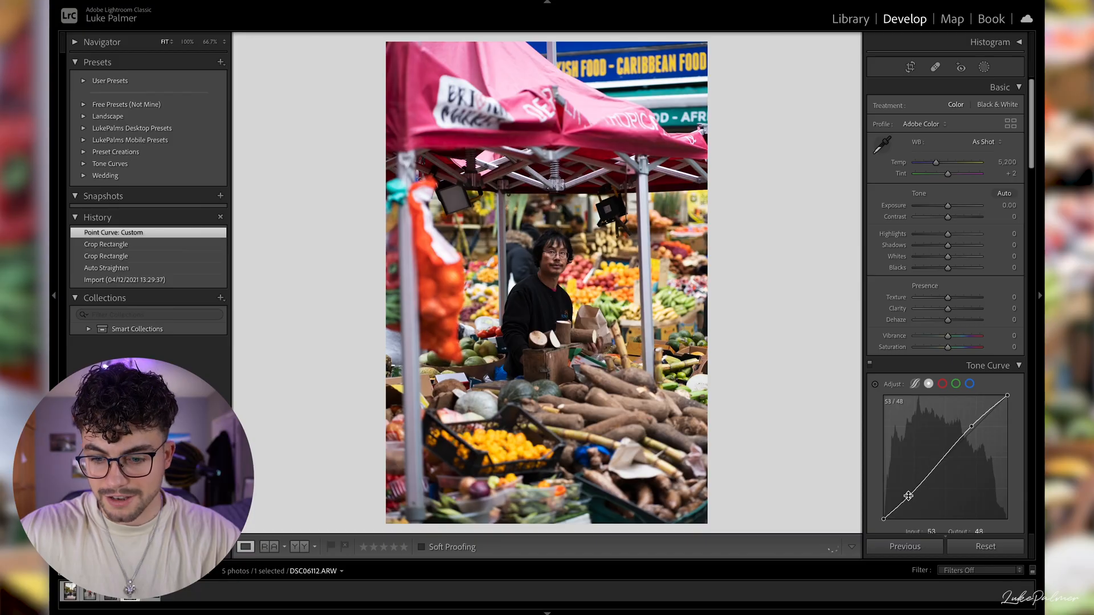
- Shape the RGB point curve into an S-curve with black output 7, white output 245, and points at 59/48 and 178/195
{"action": "left_click", "coordinate": [908, 495]}
{"action": "left_click_drag", "start_coordinate": [885, 520], "coordinate": [880, 520]}
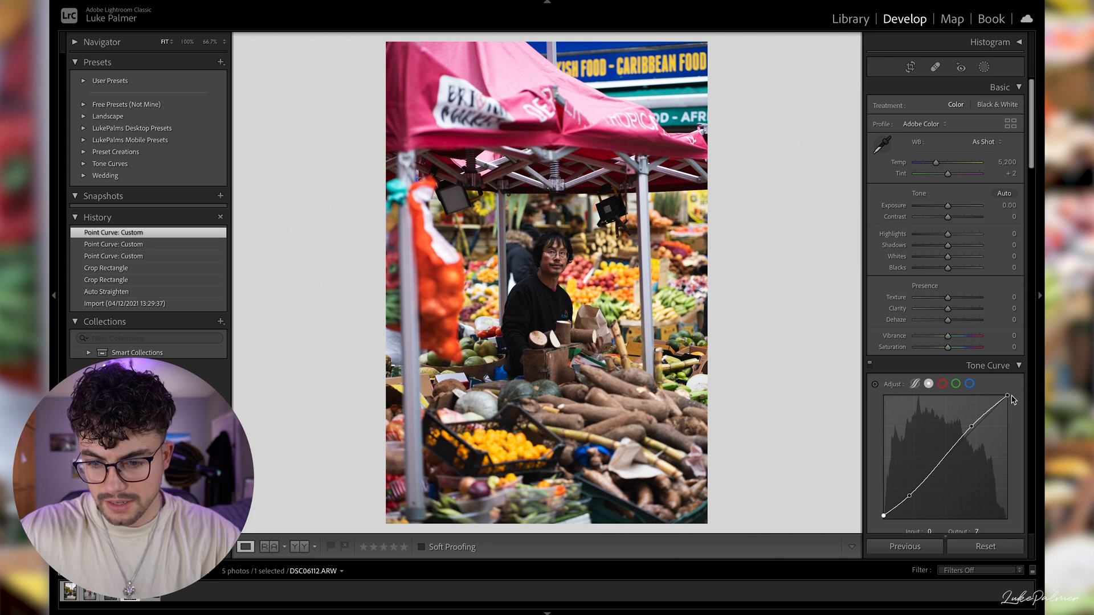
{"action": "left_click_drag", "start_coordinate": [1006, 397], "coordinate": [1007, 401]}
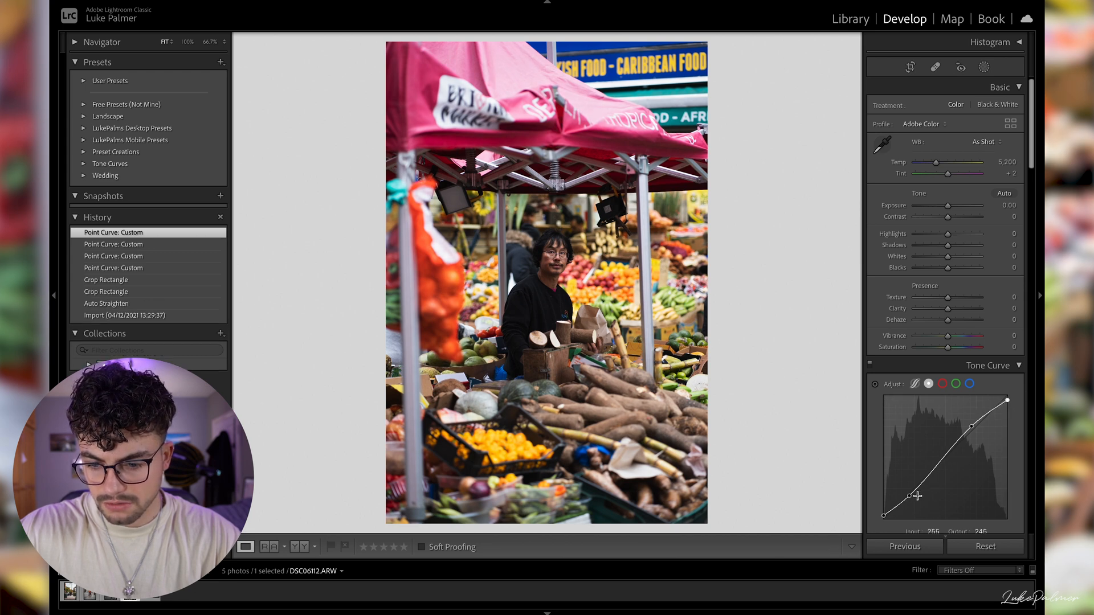
{"action": "left_click_drag", "start_coordinate": [911, 496], "coordinate": [913, 500]}
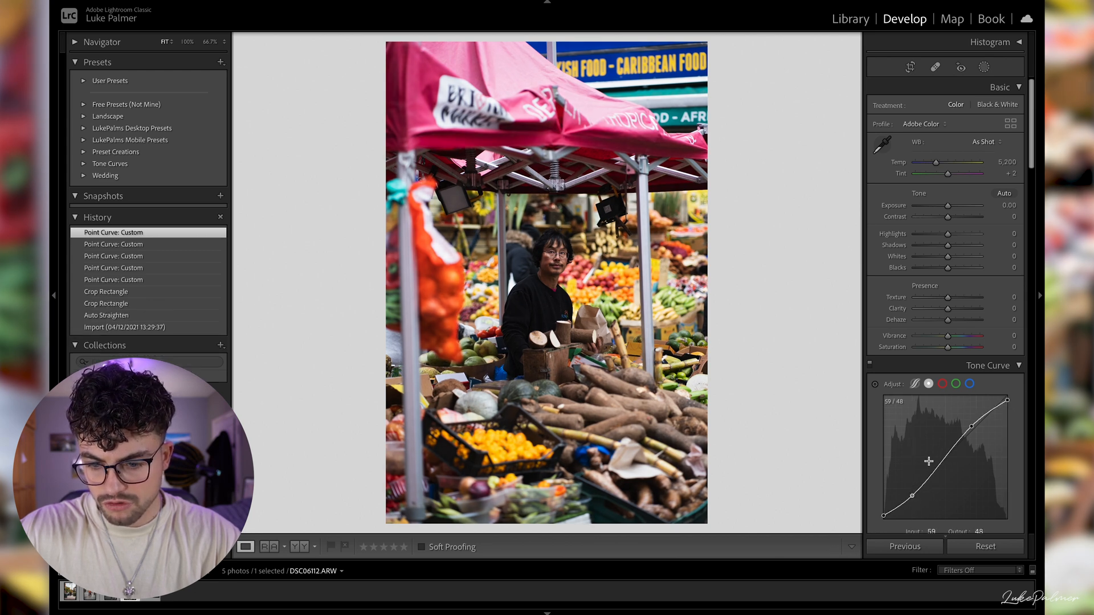
{"action": "left_click_drag", "start_coordinate": [971, 427], "coordinate": [971, 425]}
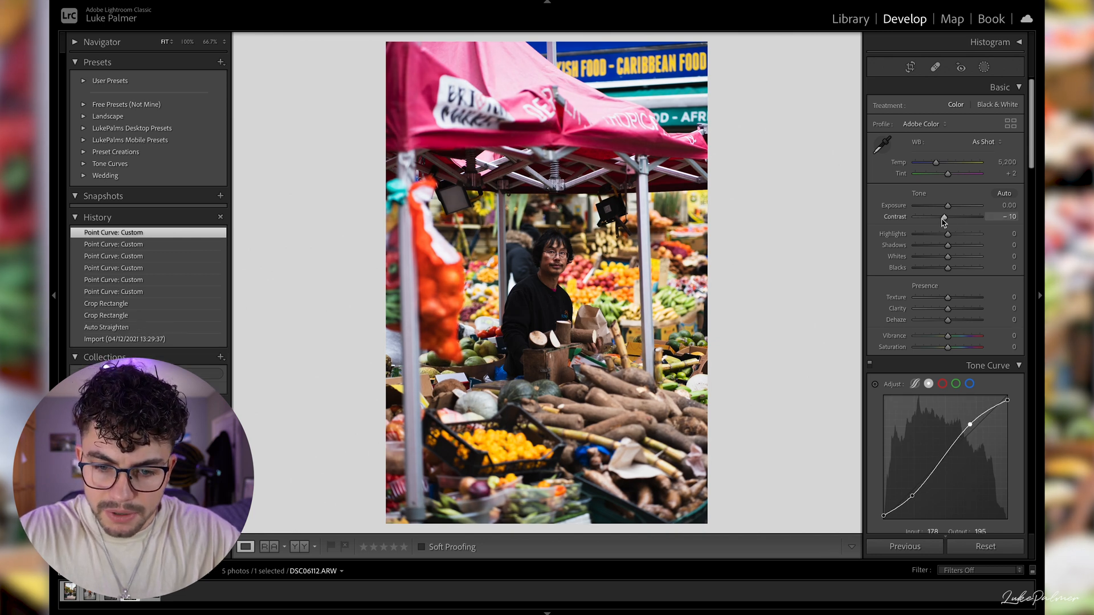
- Set Contrast to -14, Shadows to +40 and Highlights to -45, and lift the curve's midtones with a point at input 115, output 130
{"action": "mouse_move", "coordinate": [941, 220]}
{"action": "left_mouse_down"}
{"action": "mouse_move", "coordinate": [961, 249]}
{"action": "mouse_move", "coordinate": [963, 239]}
{"action": "mouse_move", "coordinate": [941, 240]}
{"action": "left_mouse_up"}
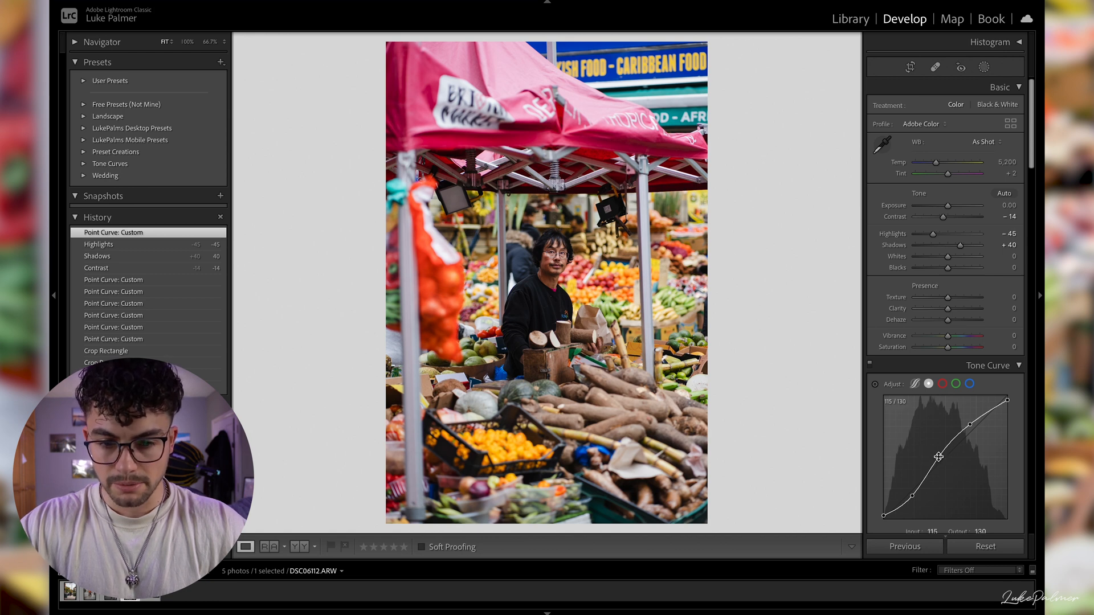
{"action": "left_click", "coordinate": [189, 246]}
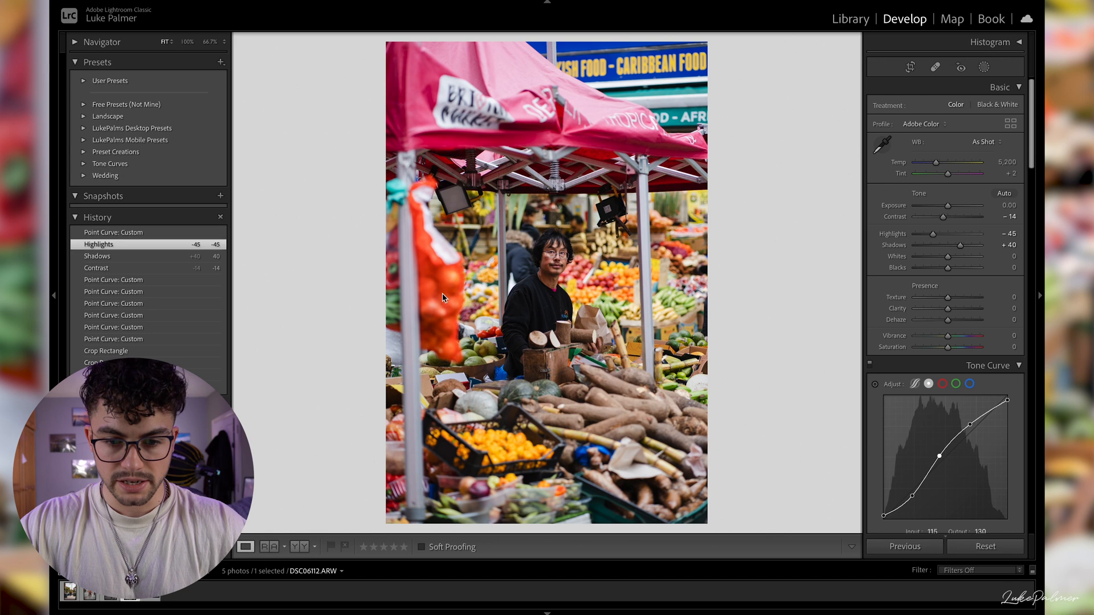
{"action": "left_click", "coordinate": [134, 233]}
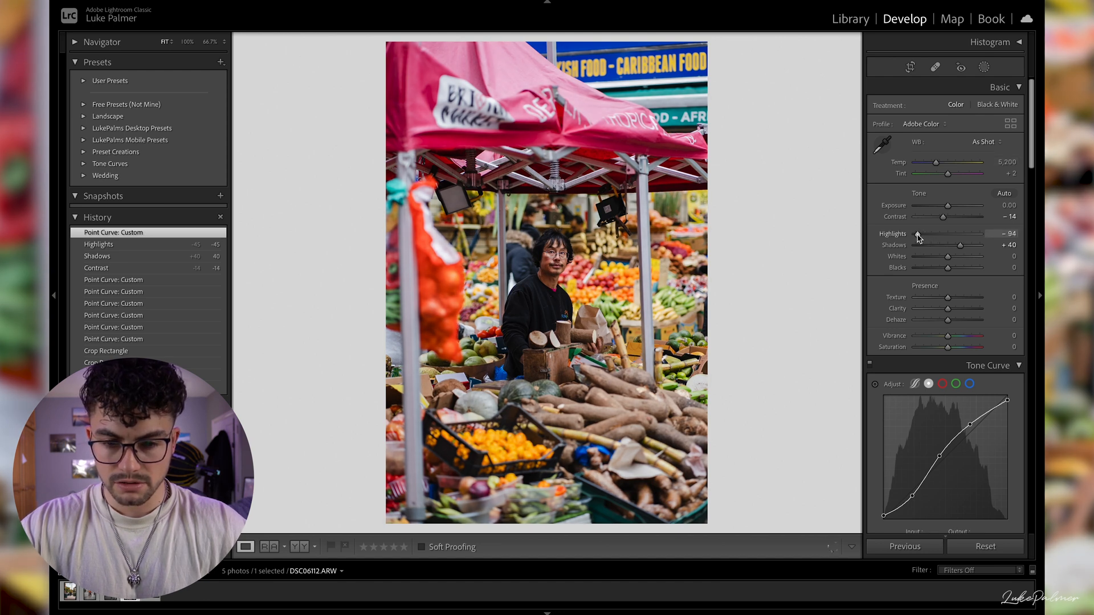
- Set Highlights to -76, Exposure to -0.10, Clarity to +11 and Texture to +7, and inspect the vendor up close
{"action": "left_click_drag", "start_coordinate": [919, 236], "coordinate": [923, 235]}
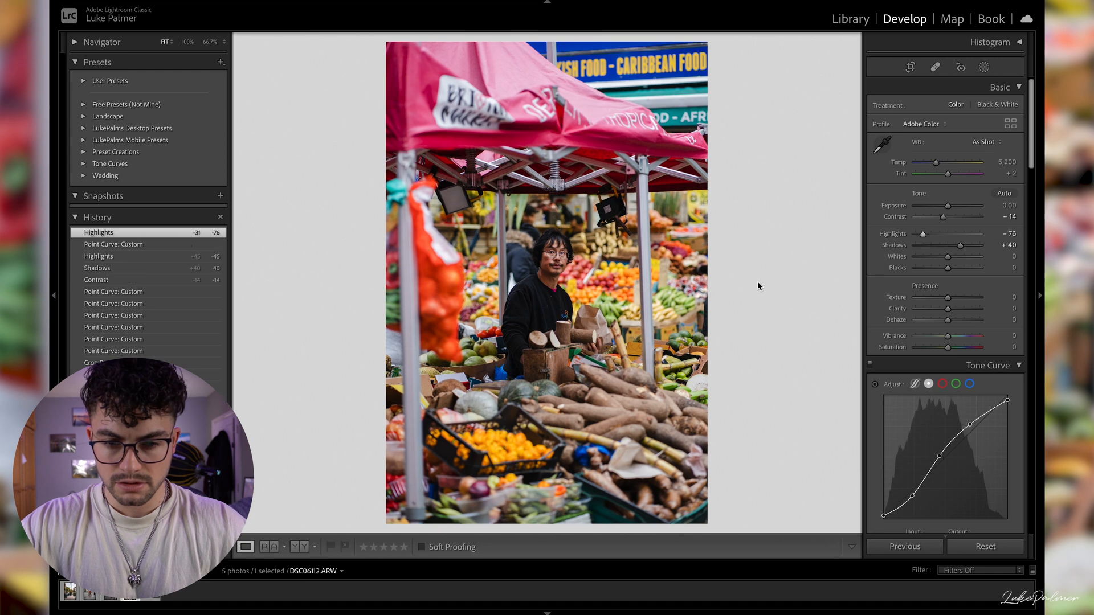
{"action": "left_click", "coordinate": [1005, 207]}
{"action": "key", "text": "Down"}
{"action": "key", "text": "Return"}
{"action": "scroll", "coordinate": [988, 310], "scroll_direction": "down", "scroll_amount": 1}
{"action": "left_click_drag", "start_coordinate": [948, 304], "coordinate": [951, 295]}
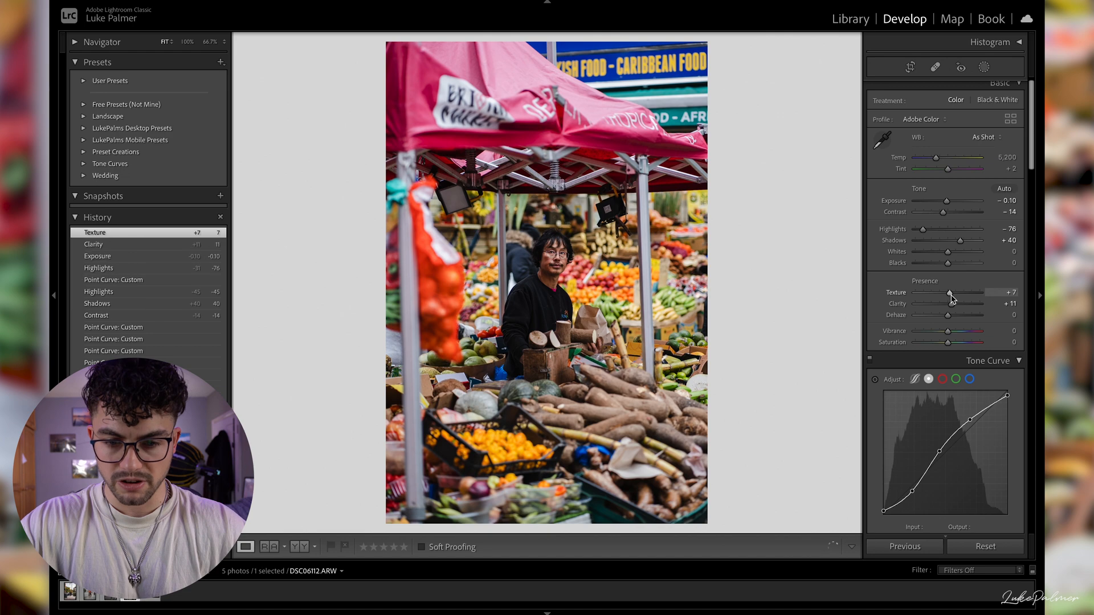
{"action": "left_click", "coordinate": [558, 290]}
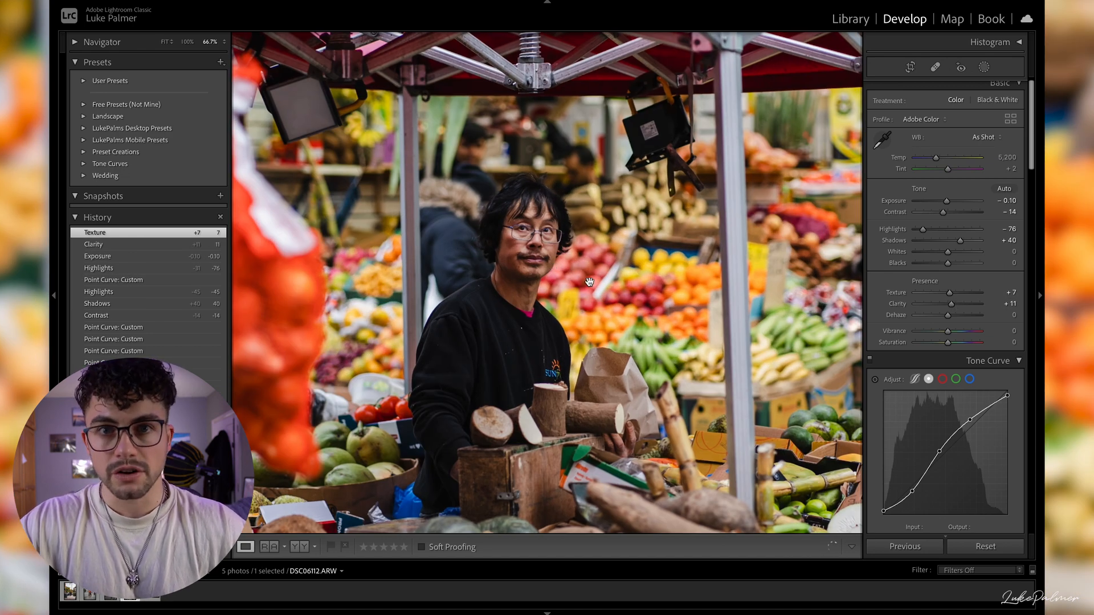
- Try raising Whites to +37 and Blacks to +19 on the market photo, and reset both to 0
{"action": "left_click", "coordinate": [520, 280]}
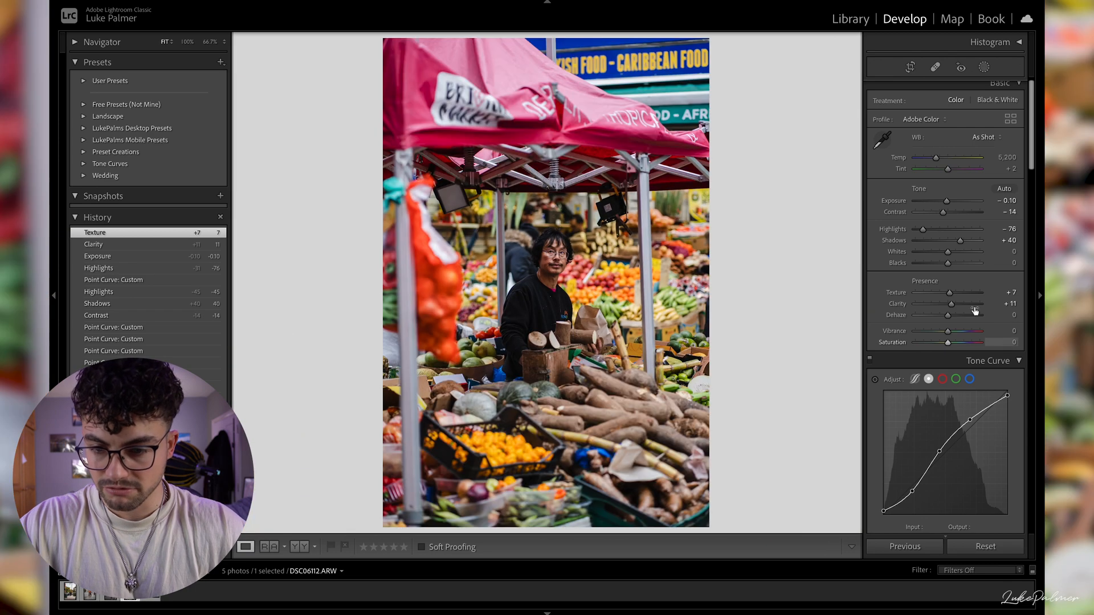
{"action": "left_click", "coordinate": [741, 283]}
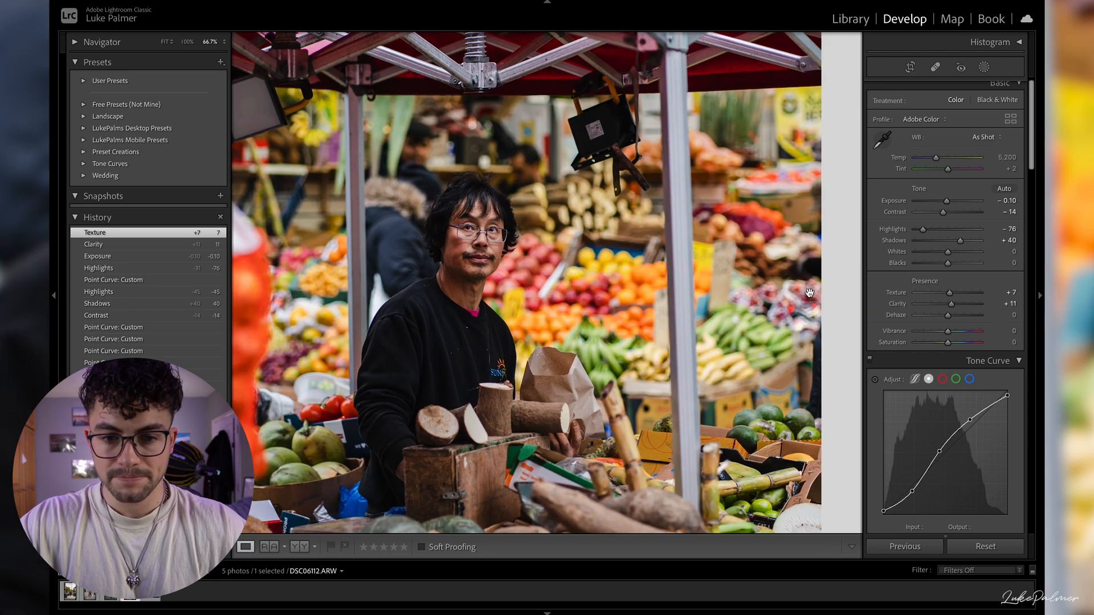
{"action": "left_click_drag", "start_coordinate": [955, 254], "coordinate": [956, 255]}
{"action": "key", "text": "super+shift+z"}
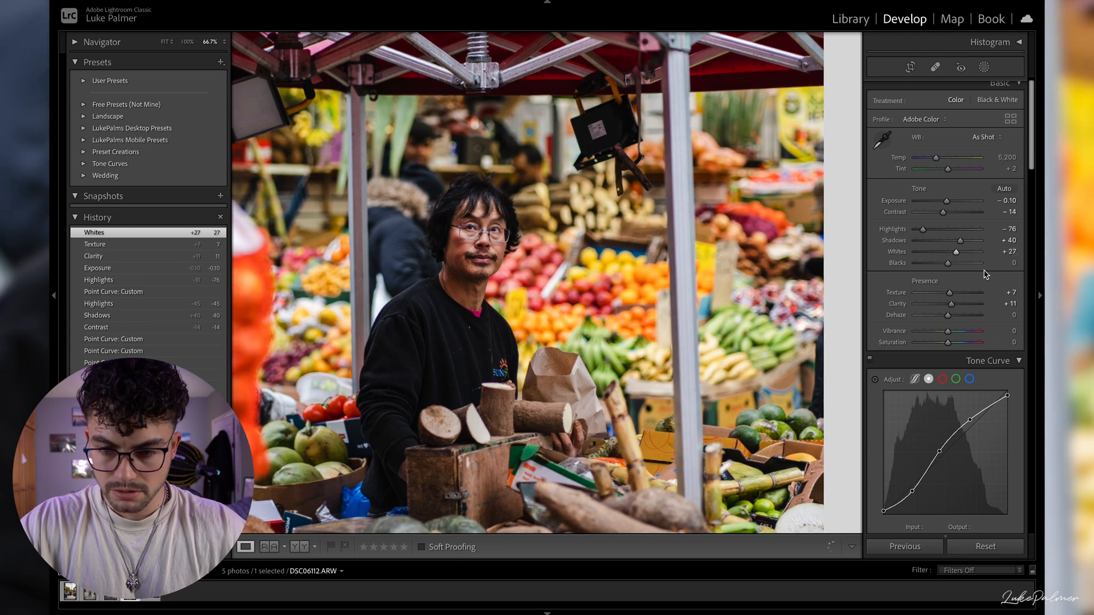
{"action": "left_click", "coordinate": [553, 256]}
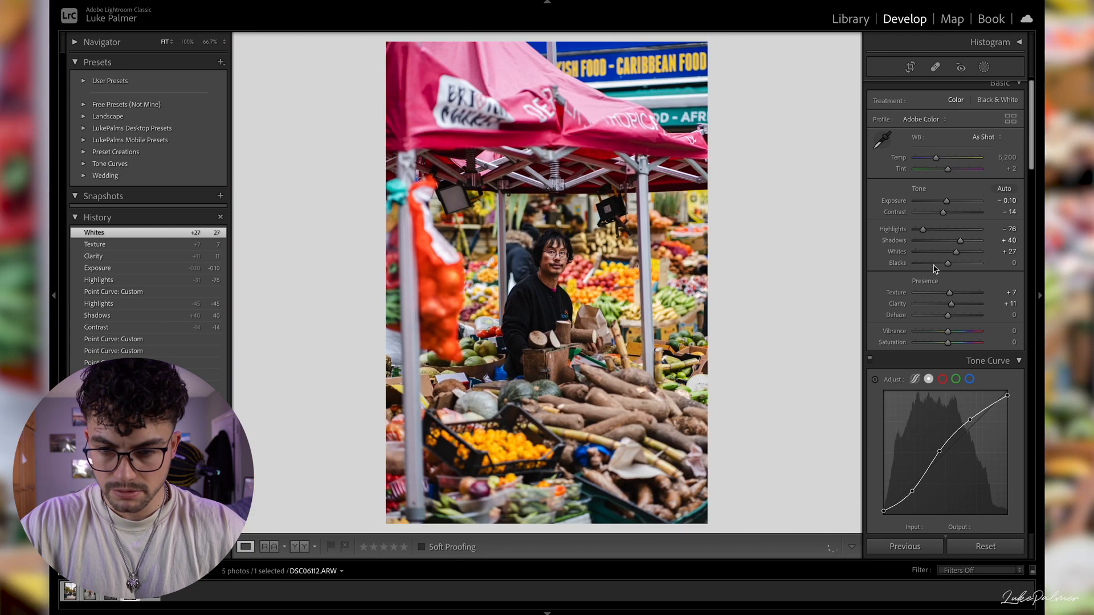
{"action": "double_click", "coordinate": [960, 252]}
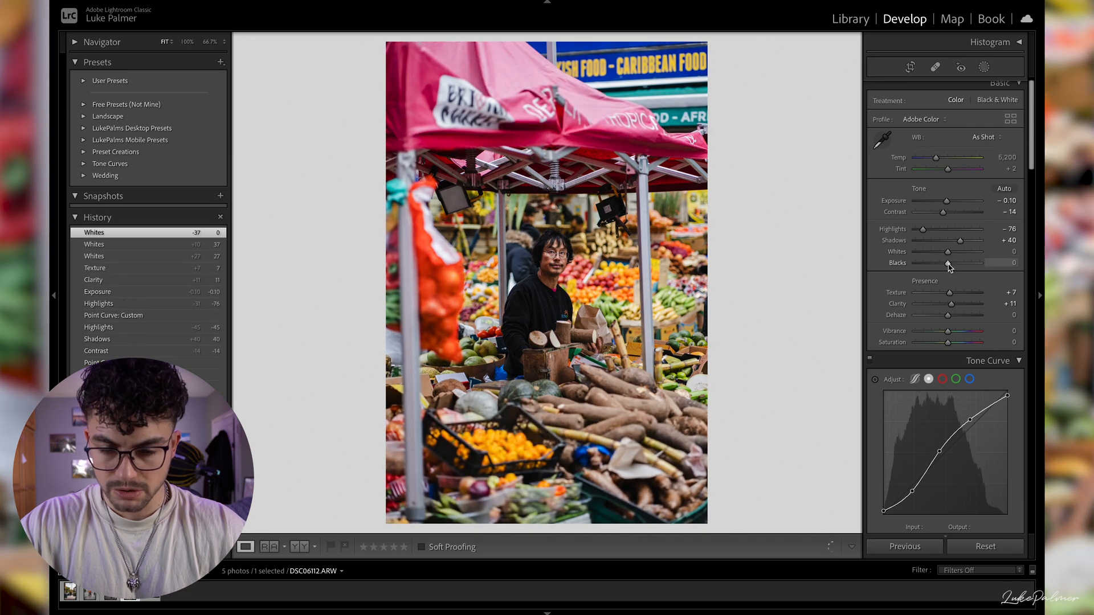
{"action": "left_click_drag", "start_coordinate": [965, 267], "coordinate": [952, 266]}
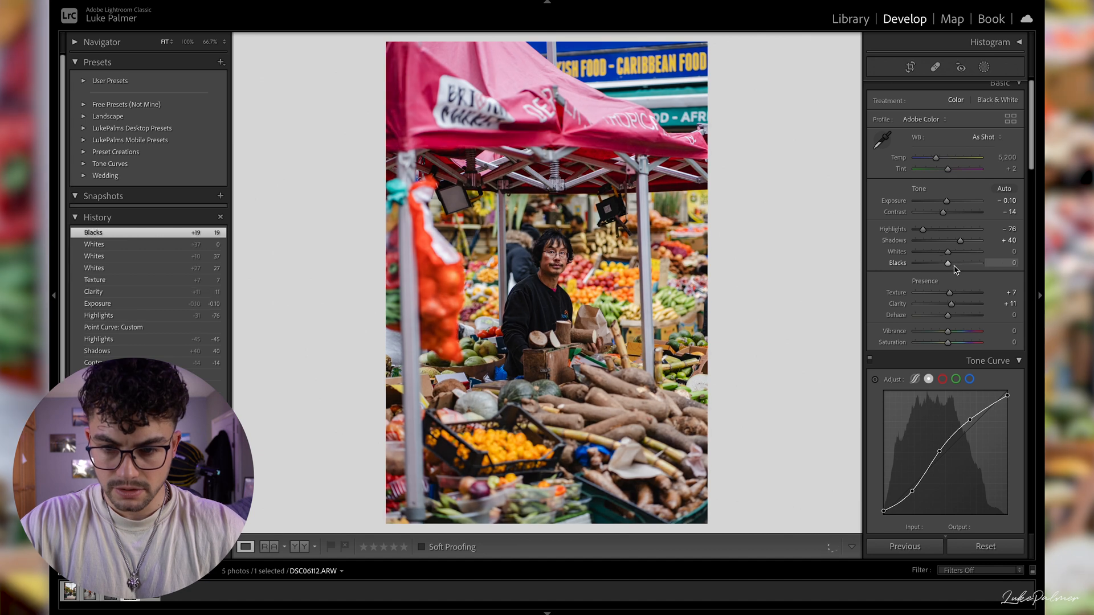
{"action": "double_click", "coordinate": [953, 265]}
- Set the market photo's Vibrance to +20 and Saturation to -6
{"action": "scroll", "coordinate": [967, 336], "scroll_direction": "down", "scroll_amount": 6}
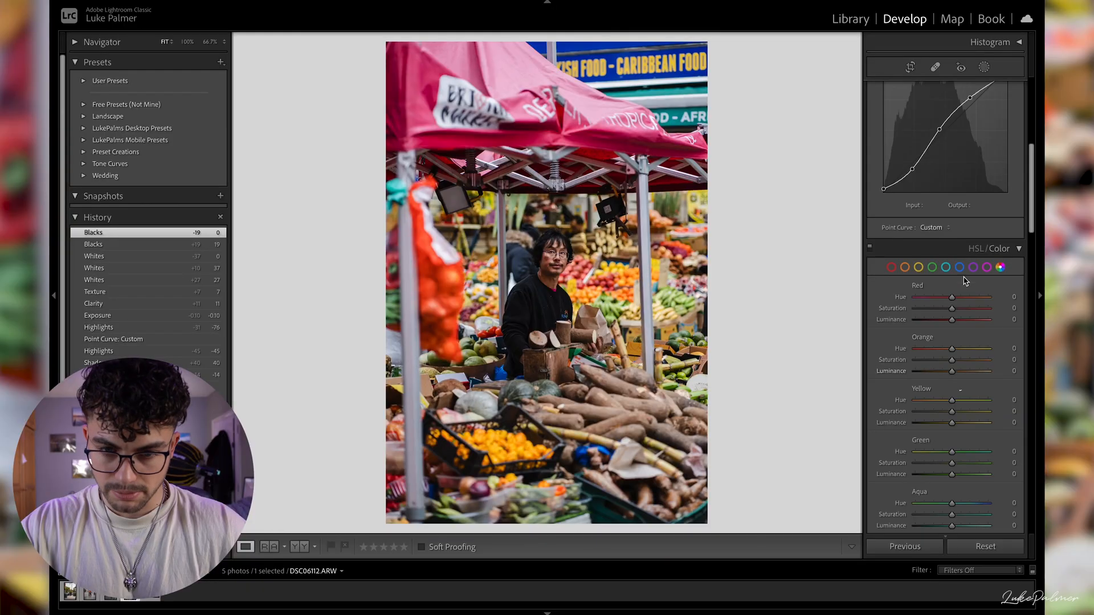
{"action": "scroll", "coordinate": [948, 228], "scroll_direction": "up", "scroll_amount": 5}
{"action": "left_click_drag", "start_coordinate": [945, 222], "coordinate": [953, 211]}
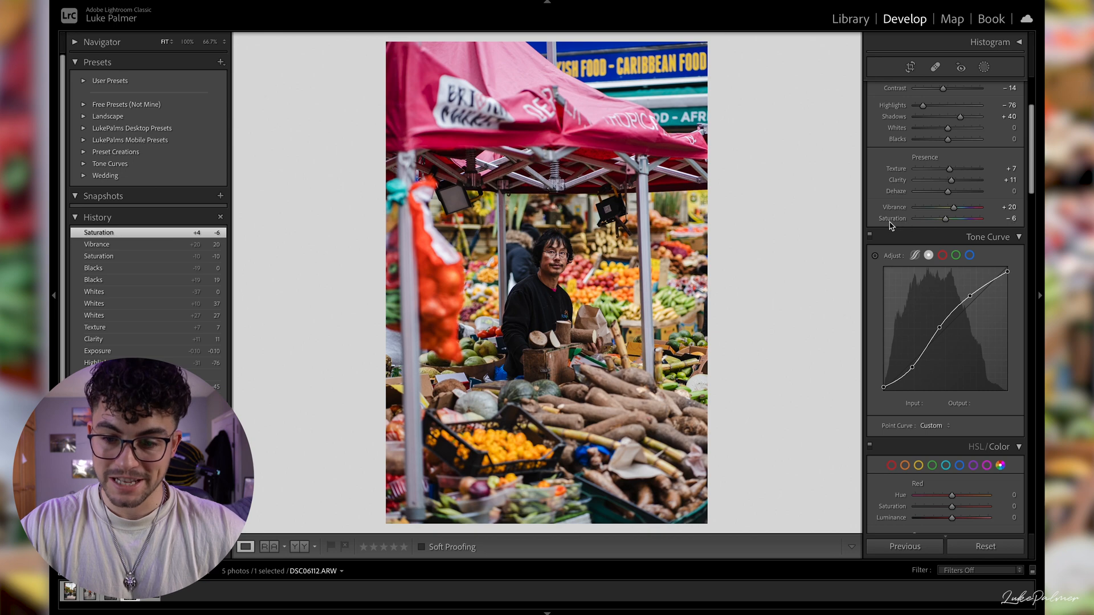
- Color-grade the midtones with hue 16 and saturation 8, and set the shadow hue to 222
{"action": "scroll", "coordinate": [913, 307], "scroll_direction": "down", "scroll_amount": 6}
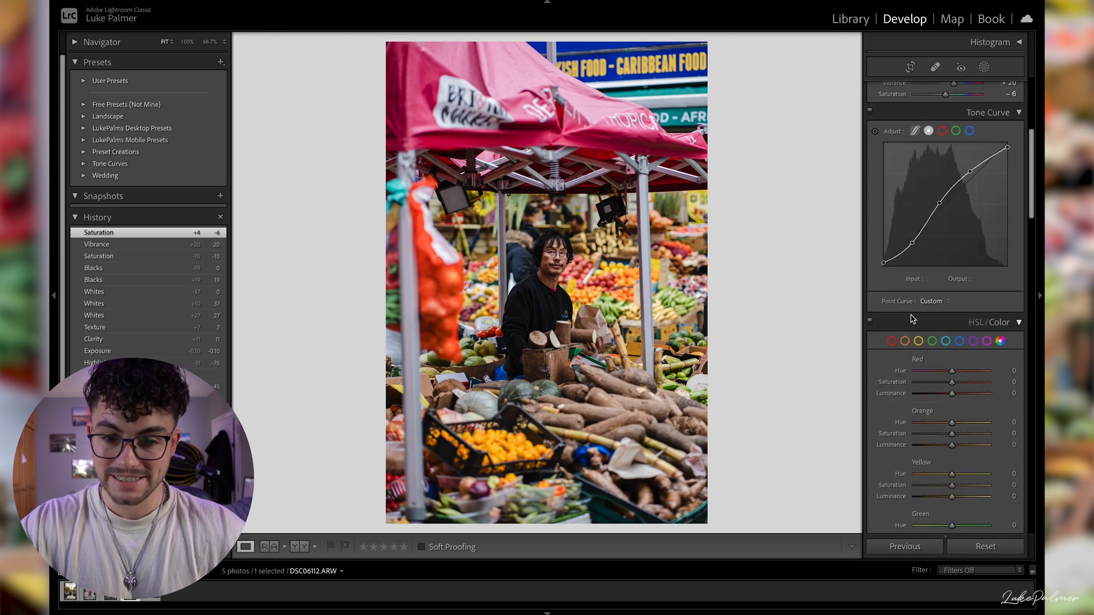
{"action": "scroll", "coordinate": [910, 319], "scroll_direction": "down", "scroll_amount": 10}
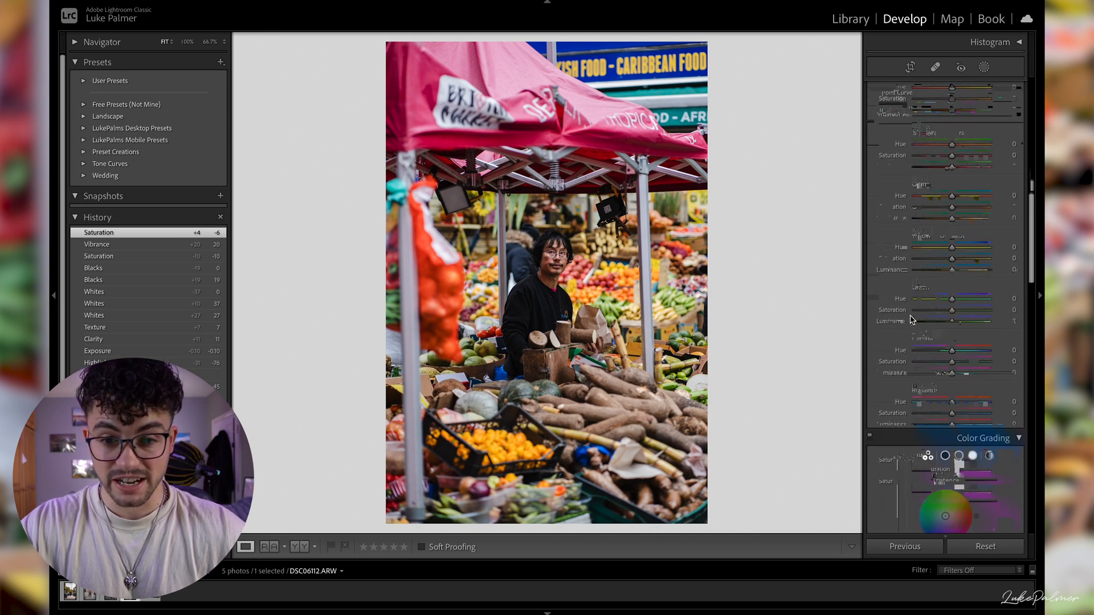
{"action": "scroll", "coordinate": [911, 322], "scroll_direction": "down", "scroll_amount": 5}
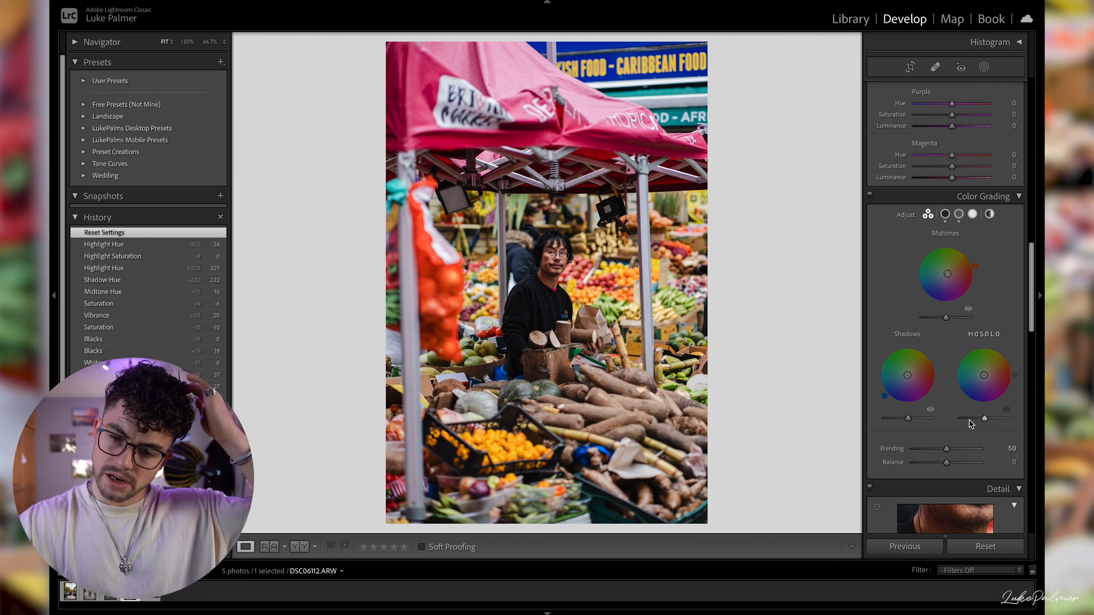
{"action": "scroll", "coordinate": [949, 433], "scroll_direction": "down", "scroll_amount": 1}
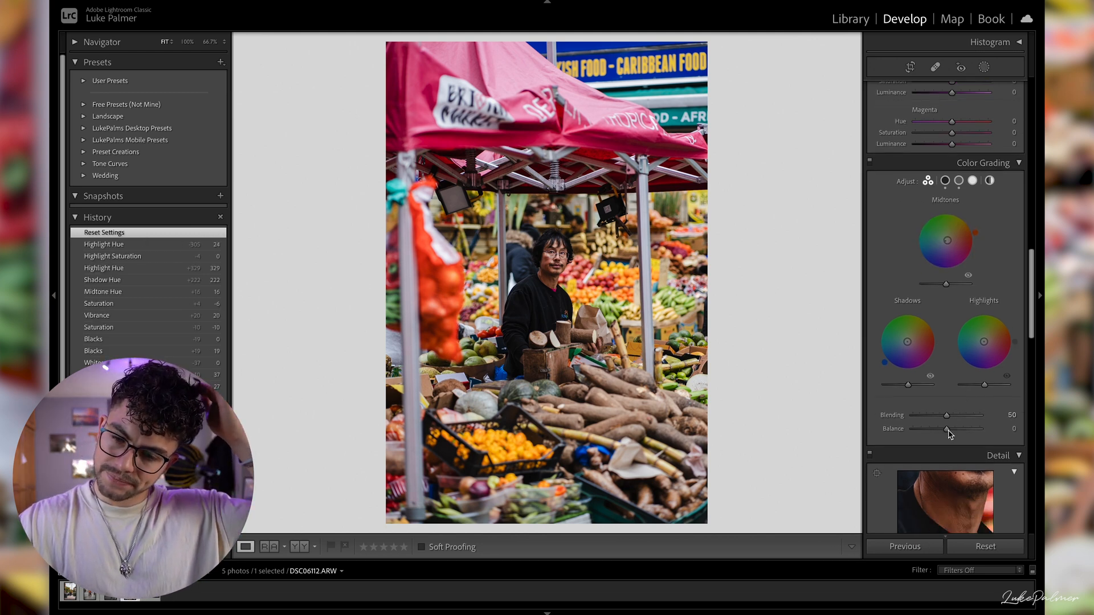
- Remove chromatic aberration and add effects: post-crop vignette amount -20, roundness +22 and feather 71, with grain amount 12
{"action": "scroll", "coordinate": [949, 433], "scroll_direction": "down", "scroll_amount": 6}
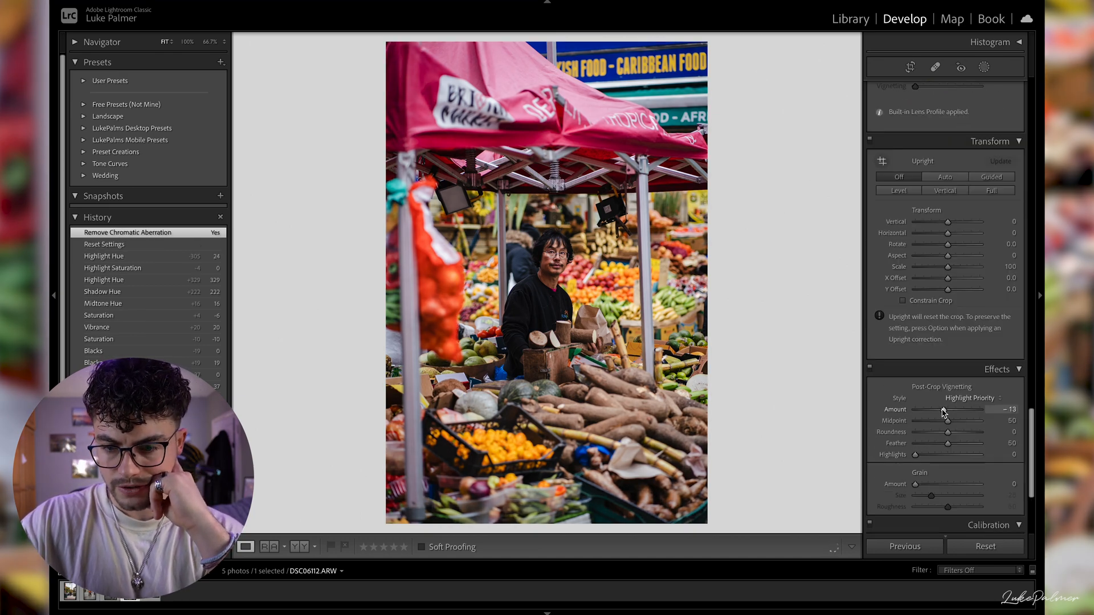
{"action": "left_click_drag", "start_coordinate": [944, 412], "coordinate": [961, 448]}
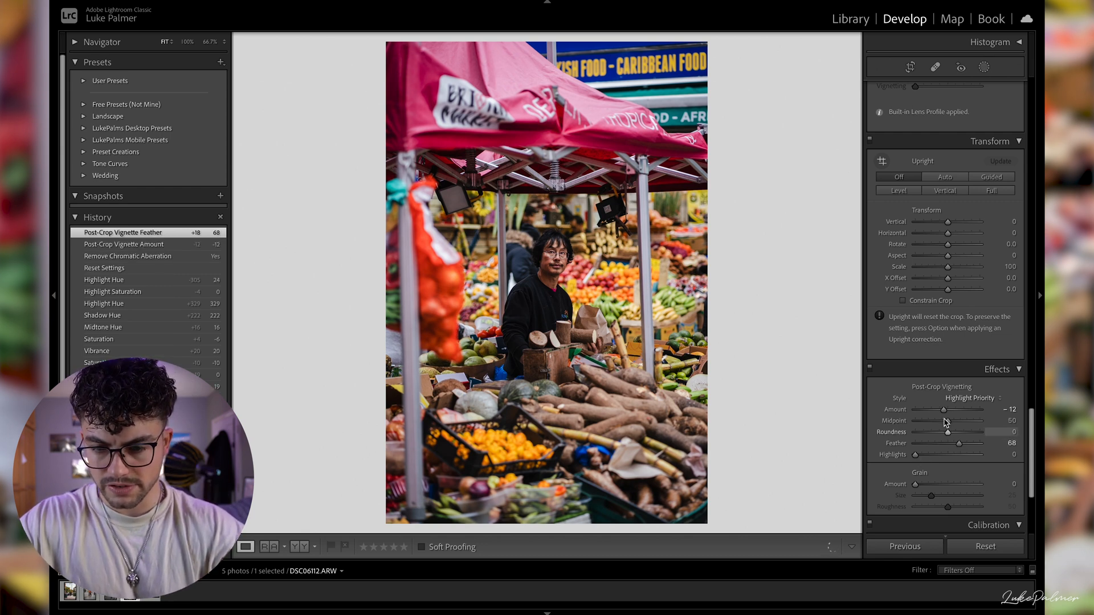
{"action": "left_click_drag", "start_coordinate": [944, 413], "coordinate": [942, 415]}
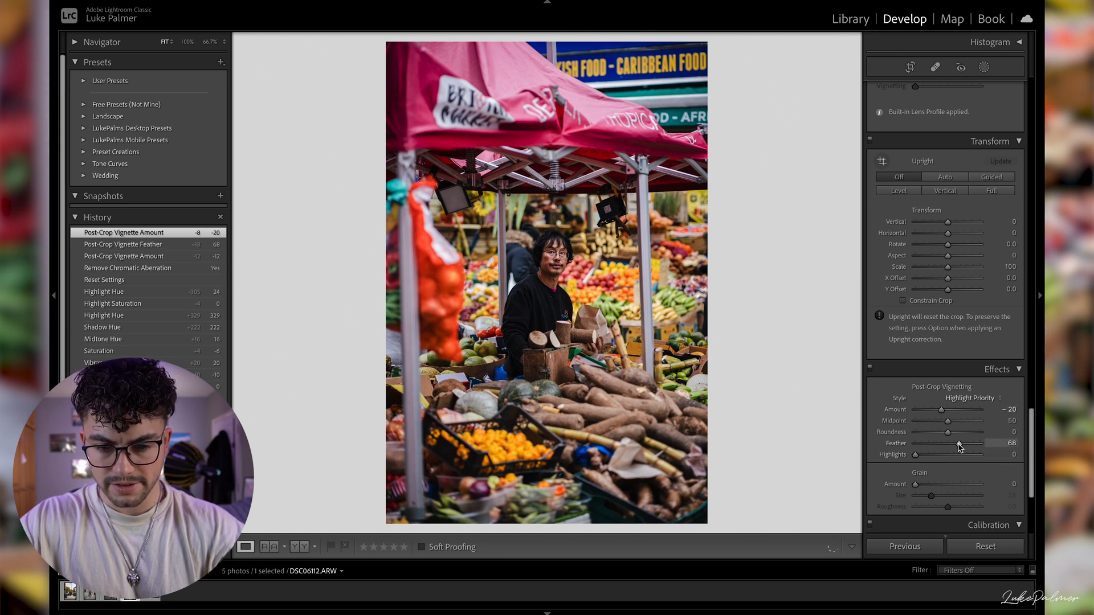
{"action": "left_click_drag", "start_coordinate": [962, 448], "coordinate": [958, 443]}
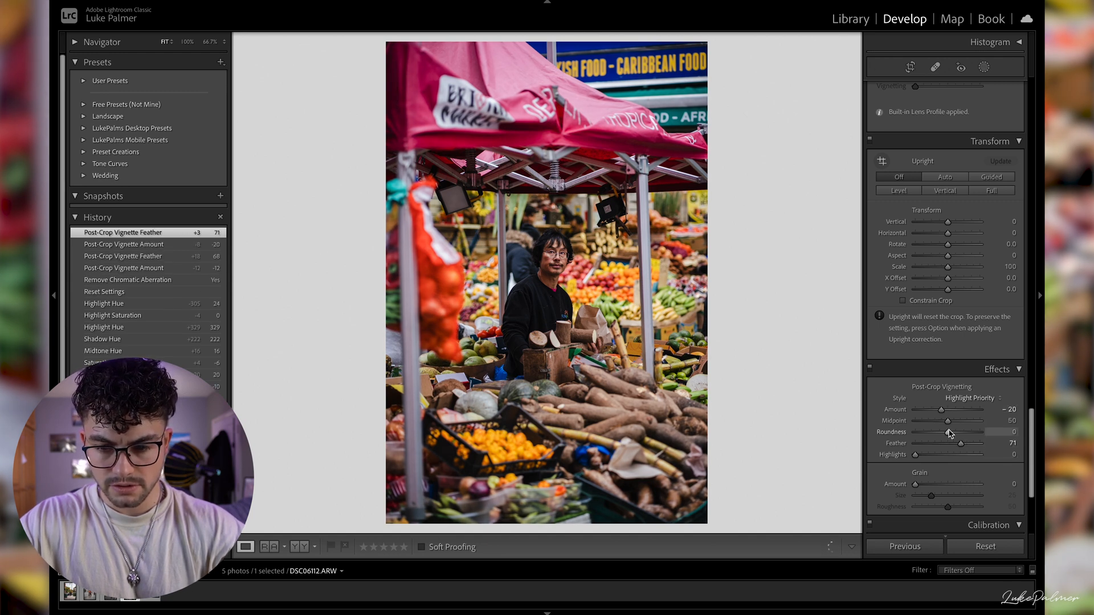
{"action": "left_click_drag", "start_coordinate": [957, 436], "coordinate": [956, 434]}
{"action": "left_click_drag", "start_coordinate": [916, 484], "coordinate": [924, 486]}
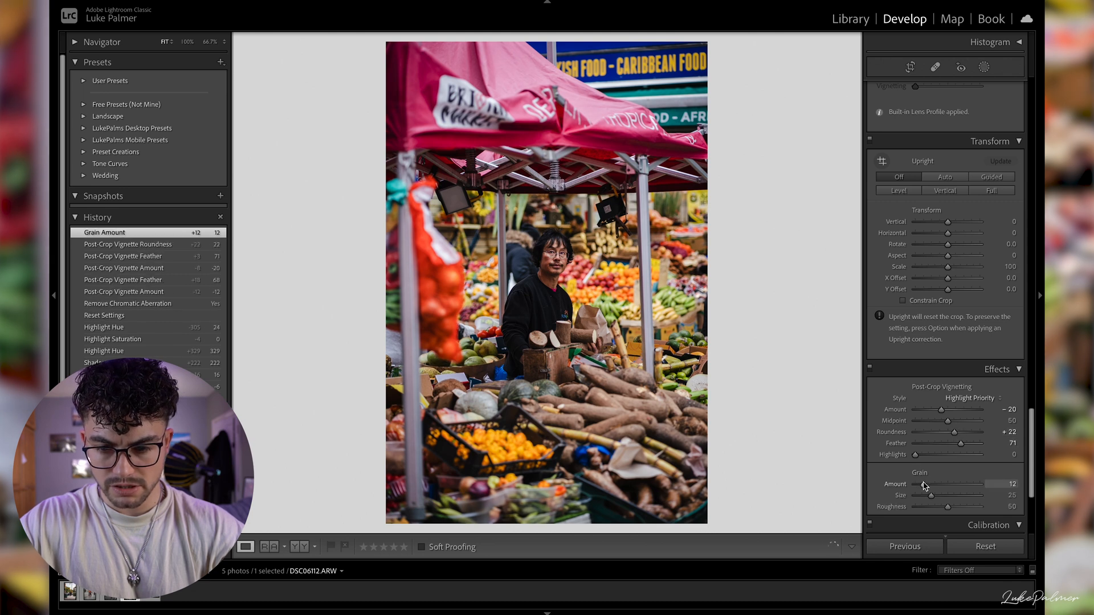
- Set the Calibration shadow tint to -23 and adjust the overall Saturation to -4
{"action": "scroll", "coordinate": [928, 487], "scroll_direction": "down", "scroll_amount": 5}
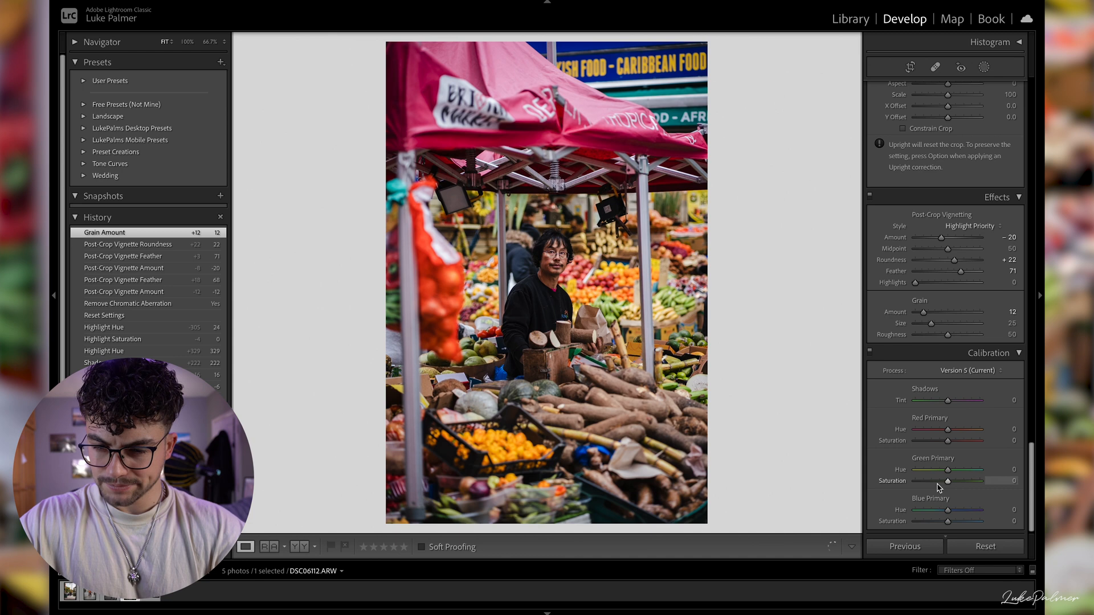
{"action": "left_click_drag", "start_coordinate": [948, 402], "coordinate": [950, 404]}
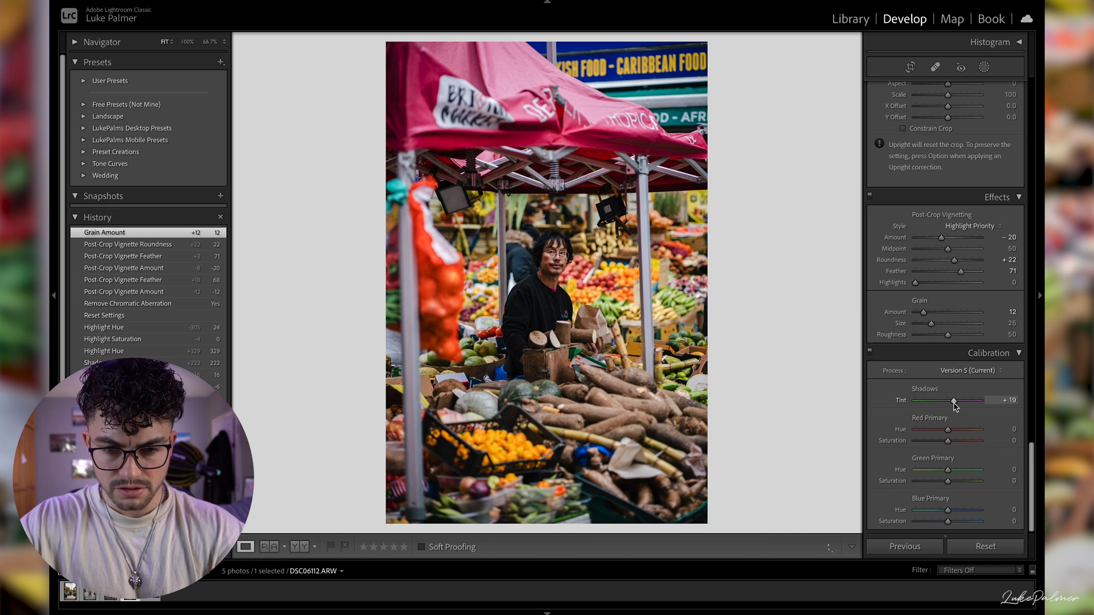
{"action": "left_click_drag", "start_coordinate": [956, 404], "coordinate": [956, 404]}
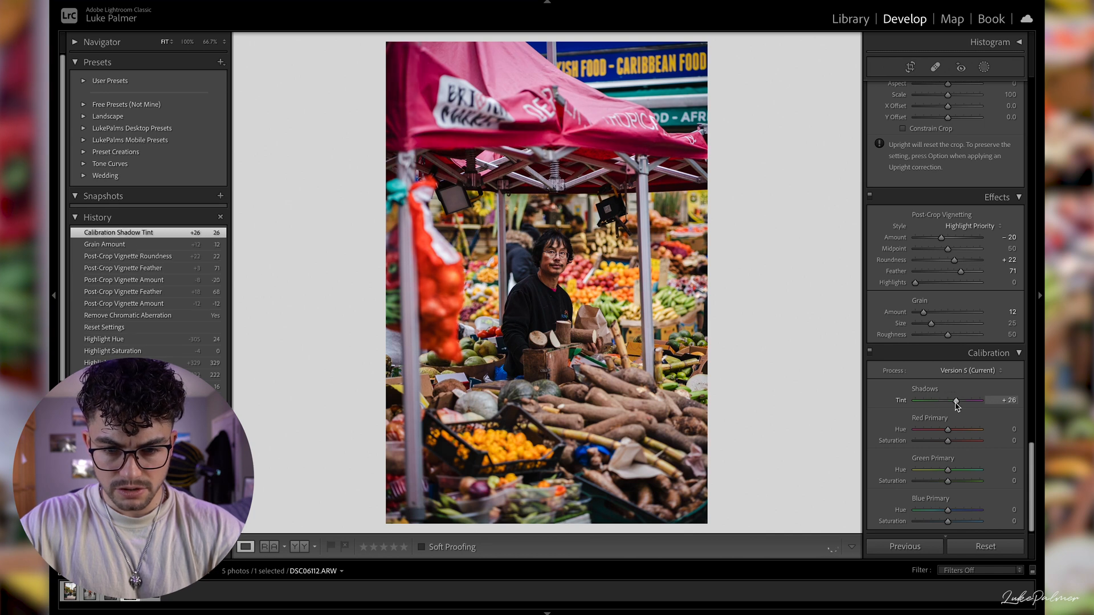
{"action": "left_click_drag", "start_coordinate": [941, 404], "coordinate": [941, 404]}
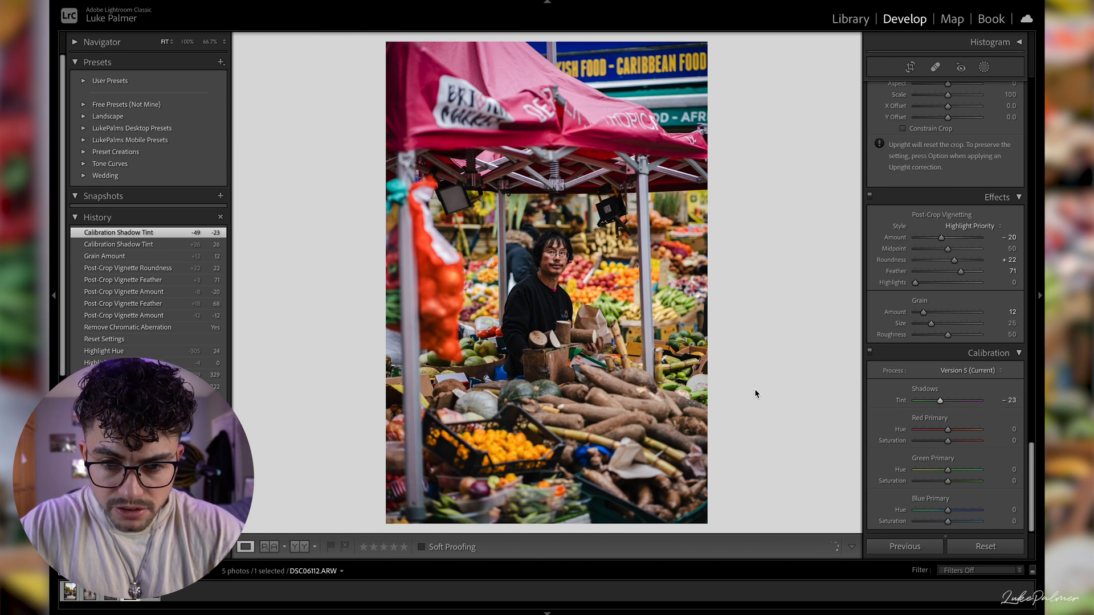
{"action": "scroll", "coordinate": [962, 453], "scroll_direction": "down", "scroll_amount": 1}
{"action": "scroll", "coordinate": [960, 473], "scroll_direction": "up", "scroll_amount": 15}
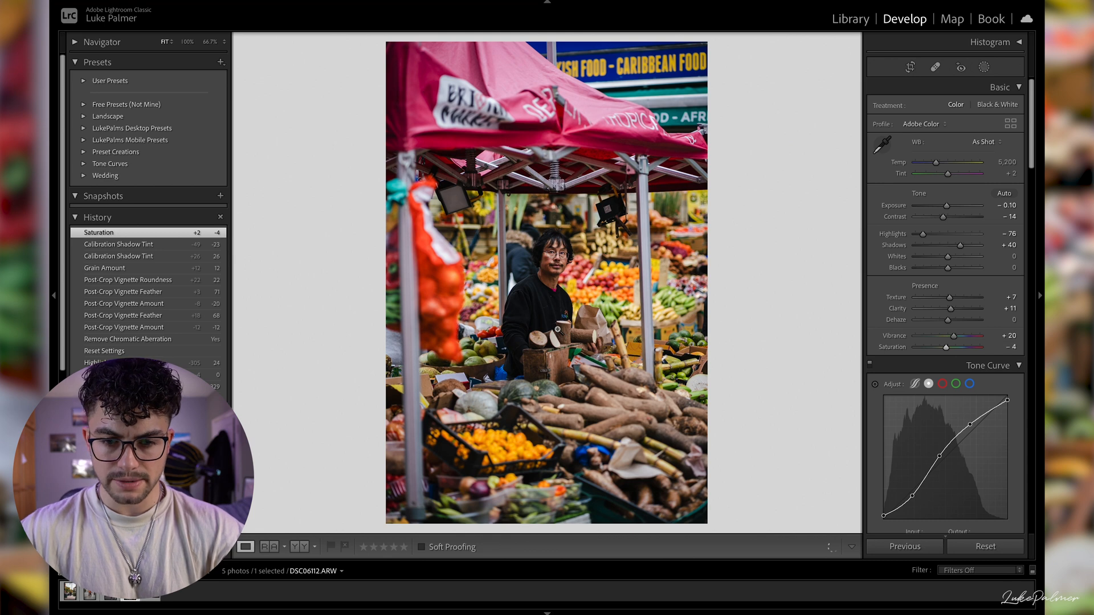
- Compare the edited market photo with its original in a side-by-side before and after view
{"action": "key", "text": "backslash"}
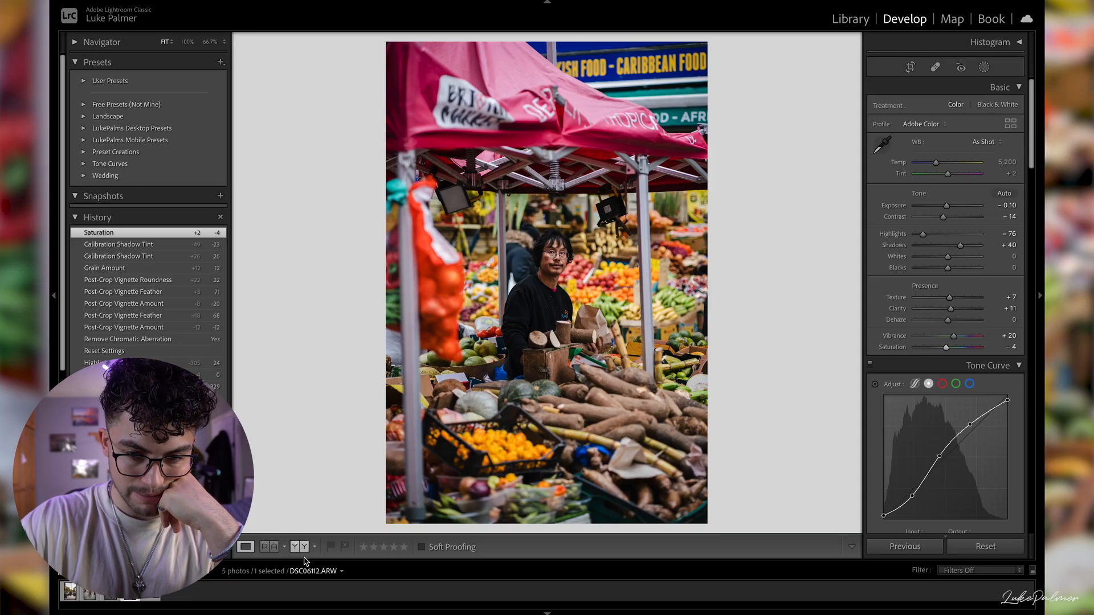
{"action": "left_click", "coordinate": [299, 546]}
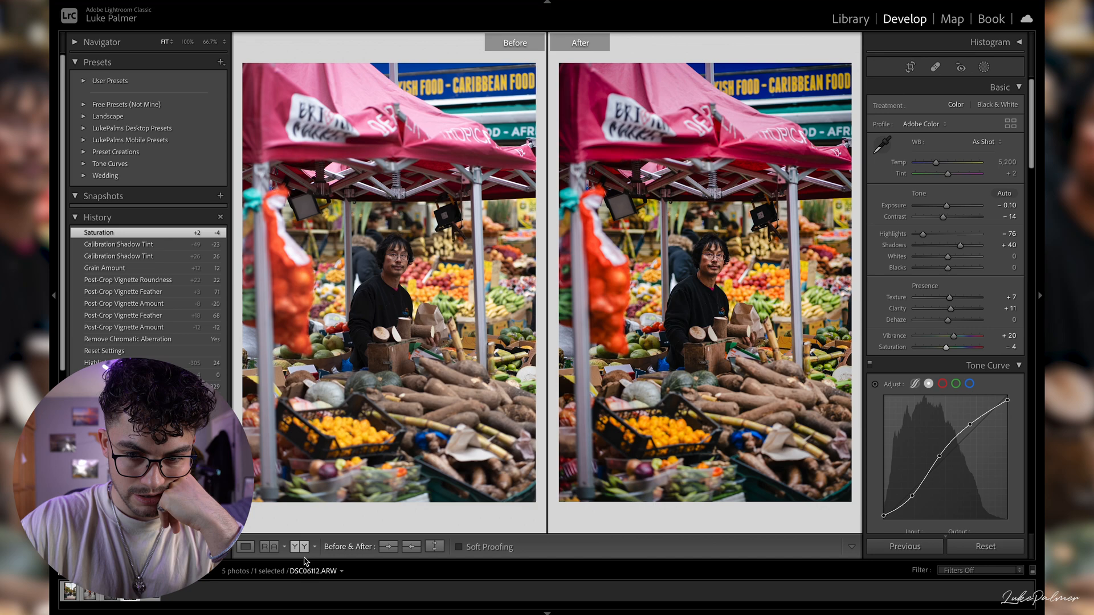
{"action": "key", "text": "y"}
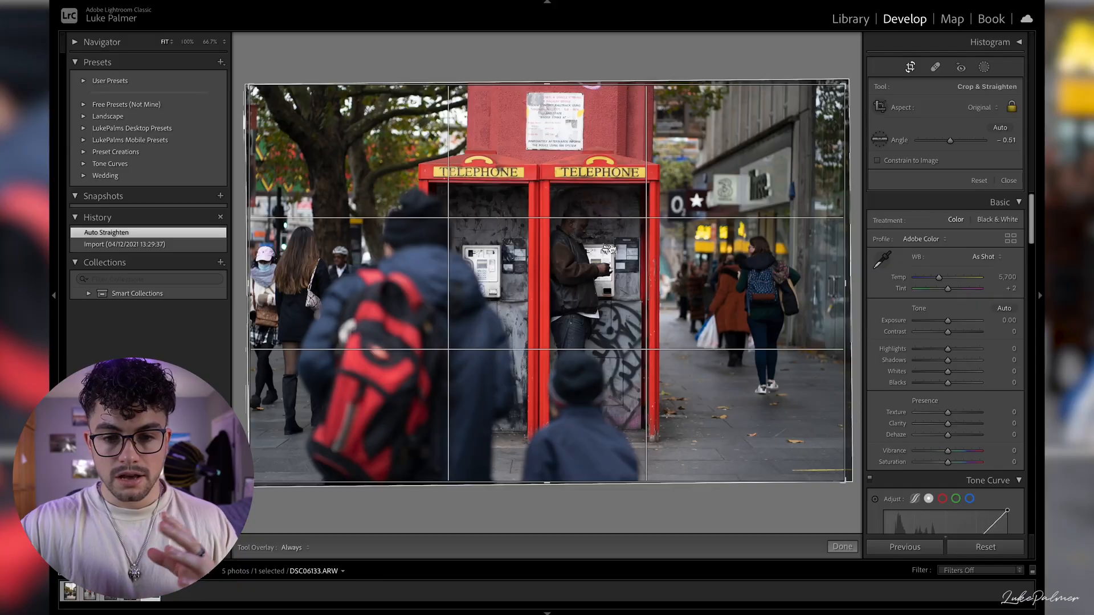
- Crop DSC06133.ARW slightly tighter around the telephone boxes, trimming its upper and right edges, and apply the crop
{"action": "left_click_drag", "start_coordinate": [844, 85], "coordinate": [837, 90]}
{"action": "left_click", "coordinate": [839, 83]}
{"action": "left_click", "coordinate": [815, 60]}
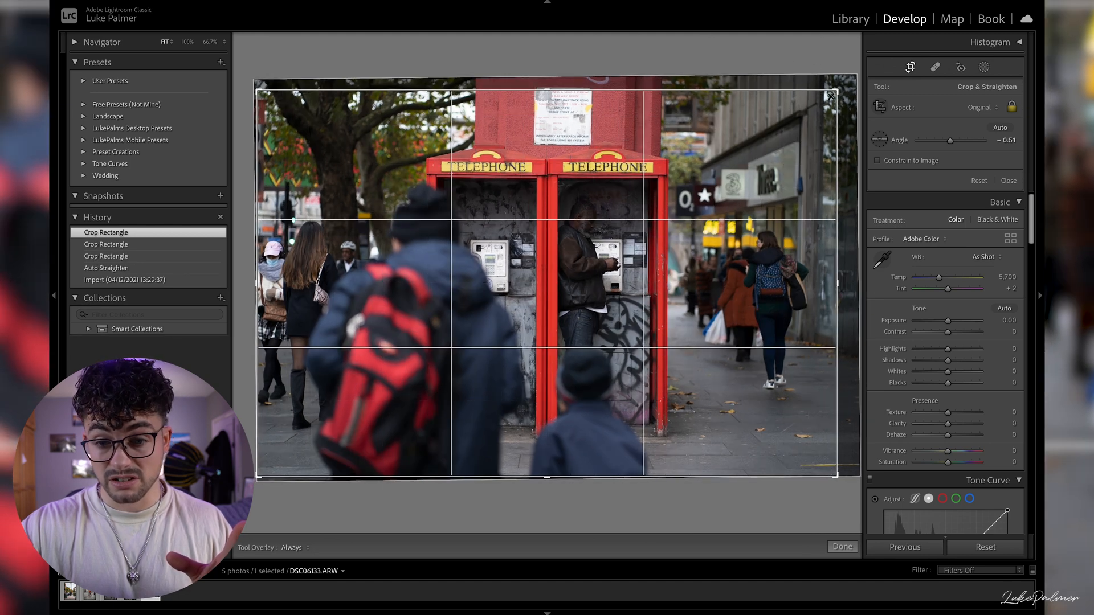
{"action": "left_click_drag", "start_coordinate": [833, 94], "coordinate": [832, 95]}
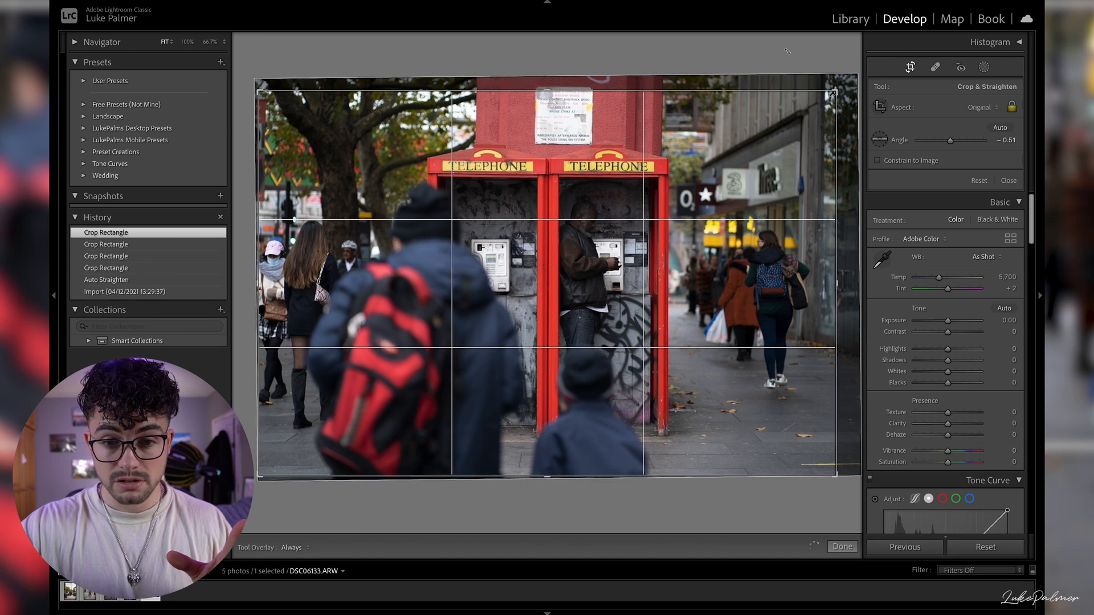
{"action": "left_click", "coordinate": [787, 51]}
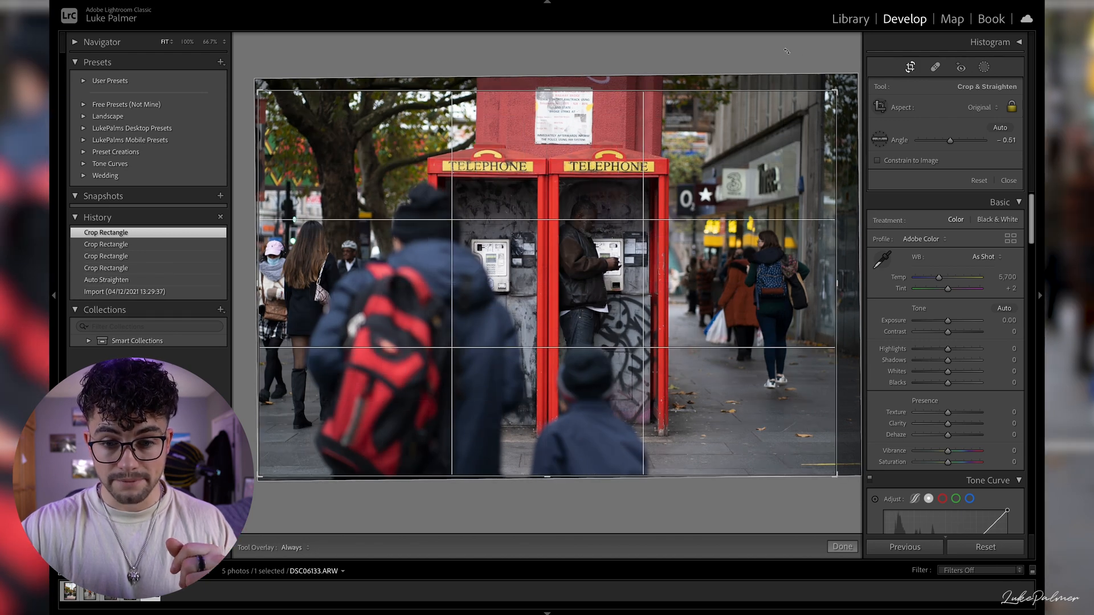
{"action": "key", "text": "Return"}
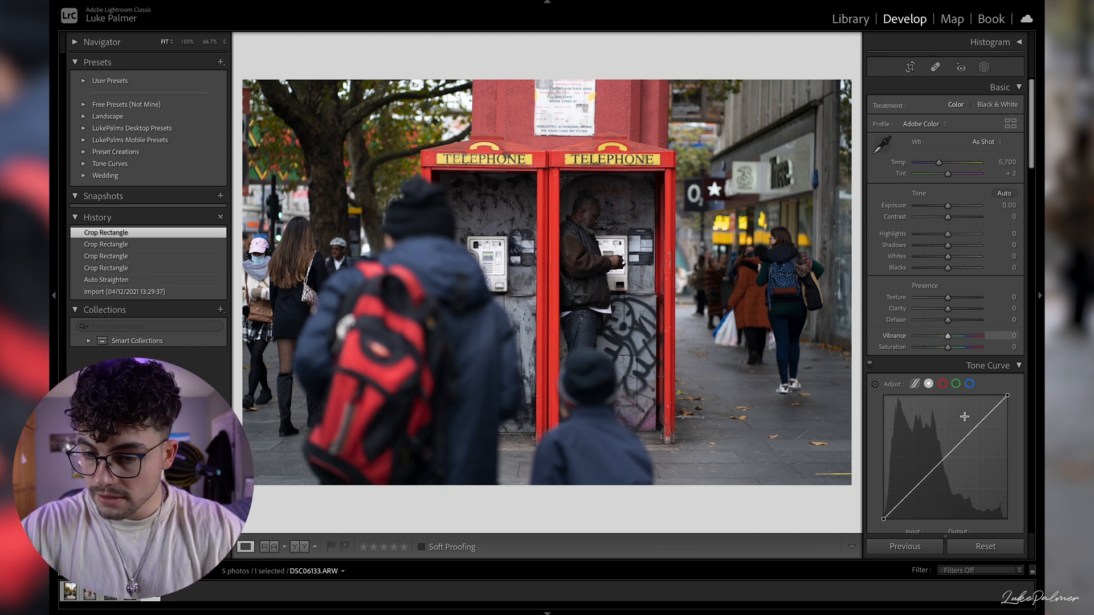
- Shape the RGB point curve into a gentle S with lifted blacks and highlights and lower points at about 65/61 and 33/28
{"action": "left_click_drag", "start_coordinate": [977, 431], "coordinate": [972, 425]}
{"action": "left_click_drag", "start_coordinate": [916, 486], "coordinate": [916, 492]}
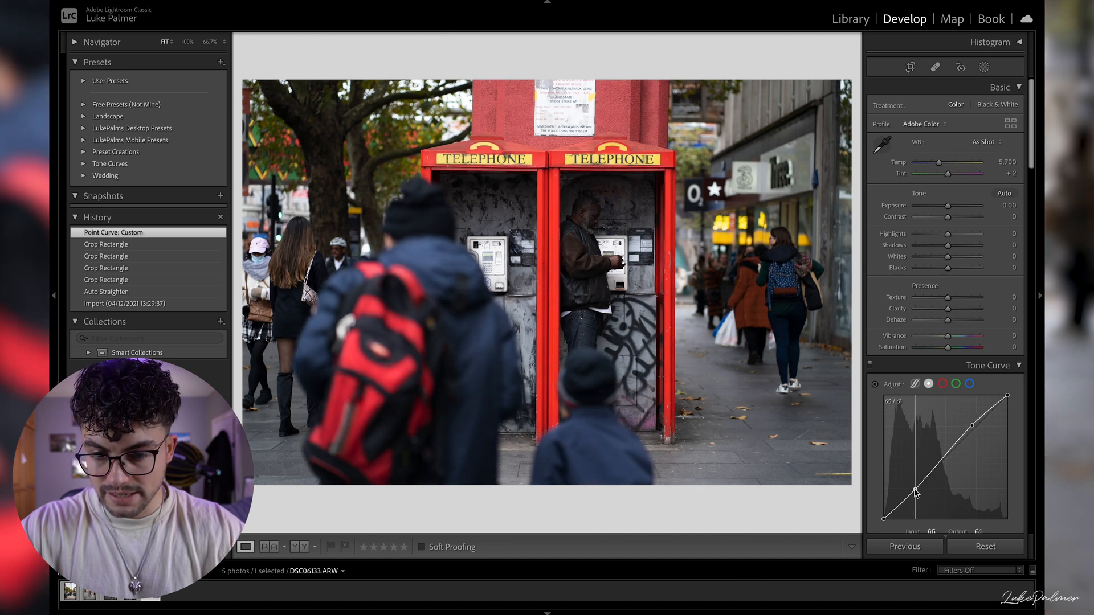
{"action": "left_click_drag", "start_coordinate": [972, 426], "coordinate": [971, 425]}
{"action": "left_click_drag", "start_coordinate": [884, 518], "coordinate": [882, 512]}
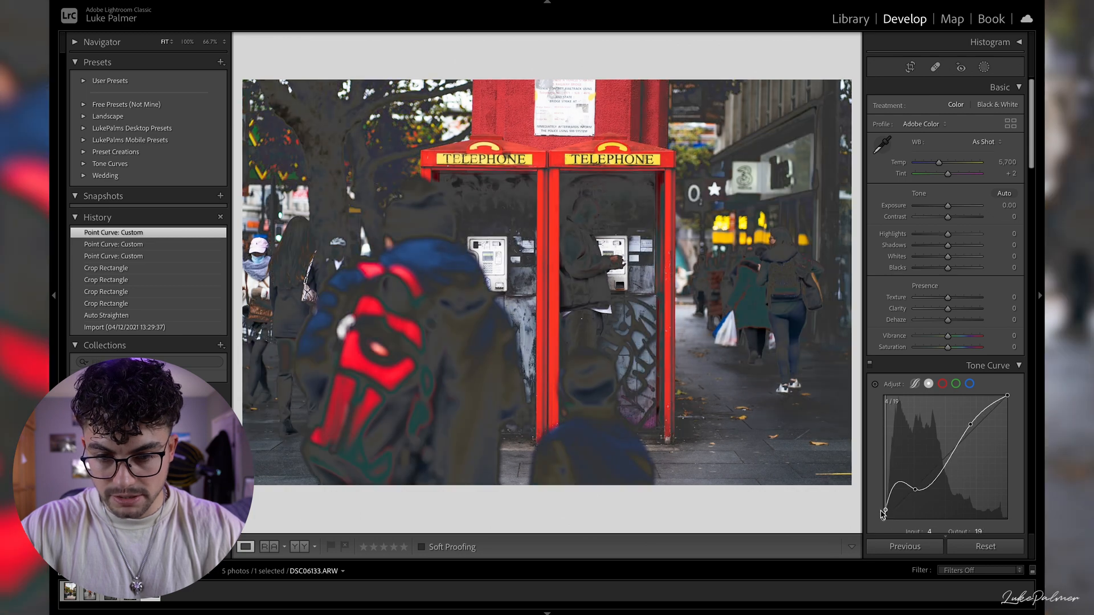
- Set Contrast to -17, Highlights to -22, Shadows to +30 and Clarity to +16, keeping Whites at 0
{"action": "mouse_move", "coordinate": [948, 217]}
{"action": "left_mouse_down"}
{"action": "mouse_move", "coordinate": [915, 245]}
{"action": "mouse_move", "coordinate": [942, 224]}
{"action": "left_mouse_up"}
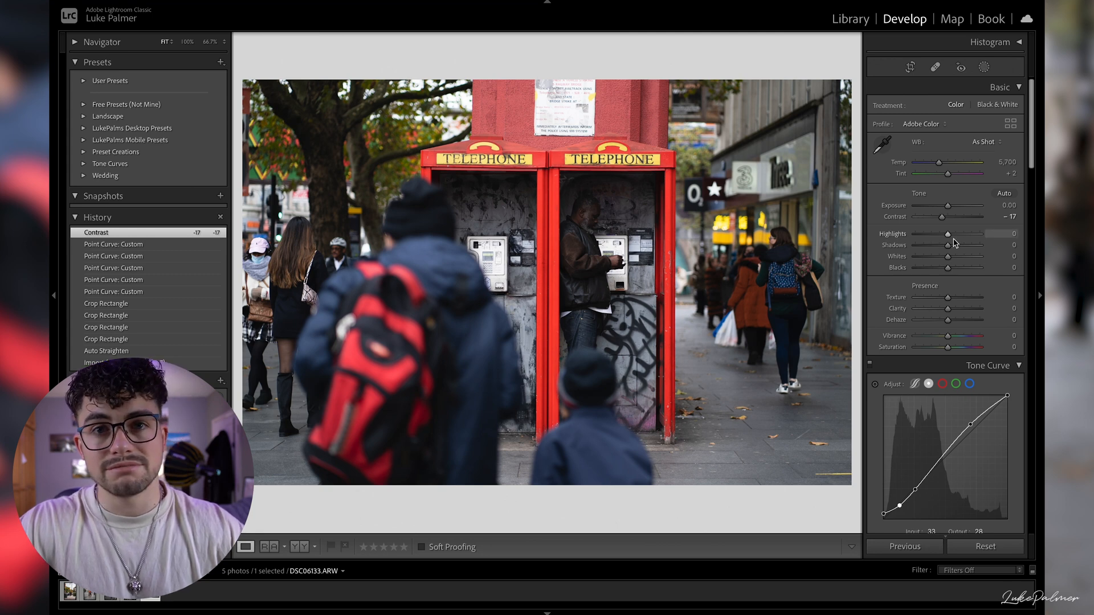
{"action": "left_click_drag", "start_coordinate": [947, 234], "coordinate": [962, 251]}
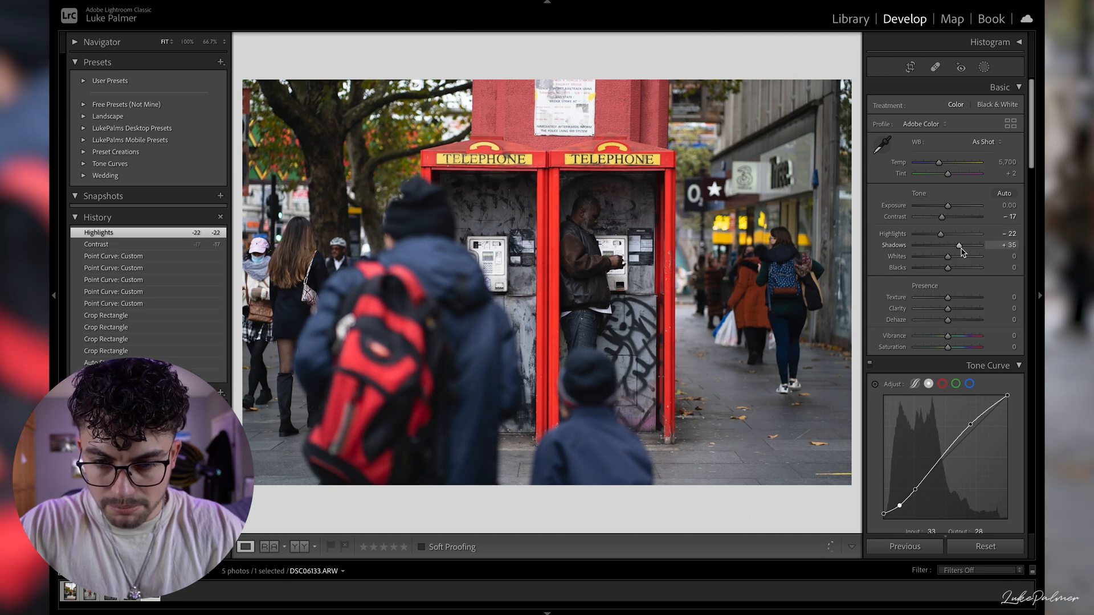
{"action": "left_click_drag", "start_coordinate": [949, 267], "coordinate": [942, 261]}
{"action": "double_click", "coordinate": [940, 258]}
{"action": "left_click_drag", "start_coordinate": [950, 312], "coordinate": [955, 315]}
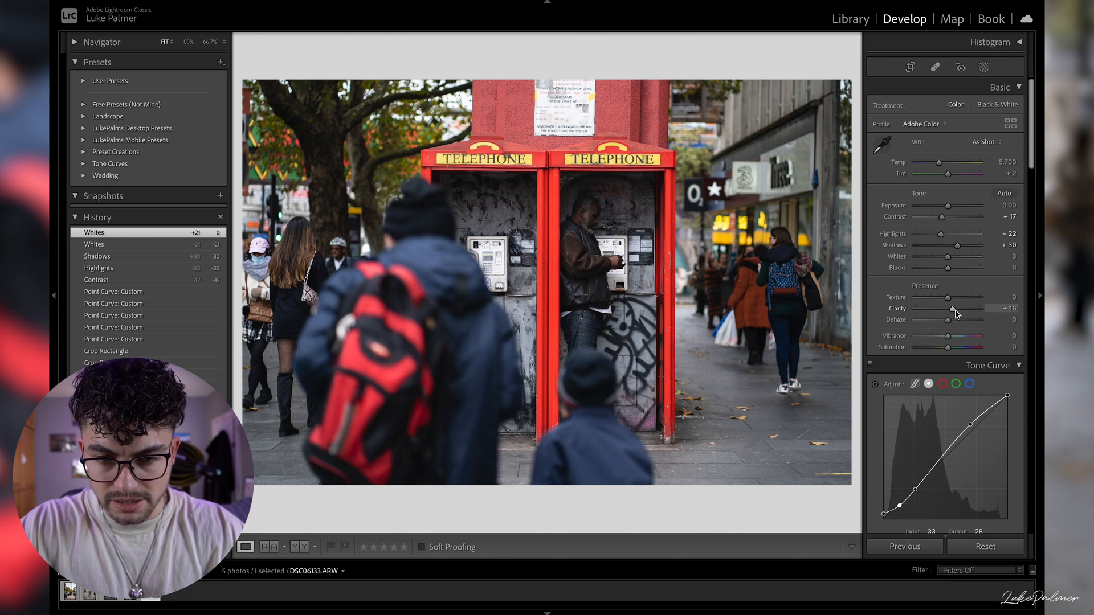
{"action": "left_click_drag", "start_coordinate": [955, 314], "coordinate": [956, 314]}
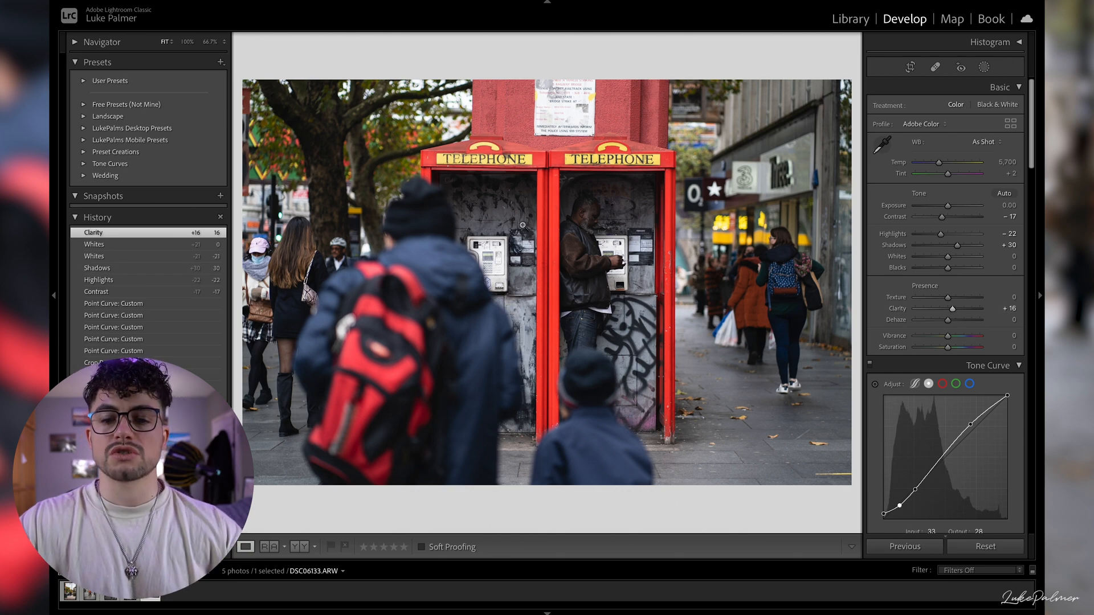
- Check the detail around the telephone boxes, and set Saturation to -13 and Vibrance to +11
{"action": "left_click", "coordinate": [506, 234]}
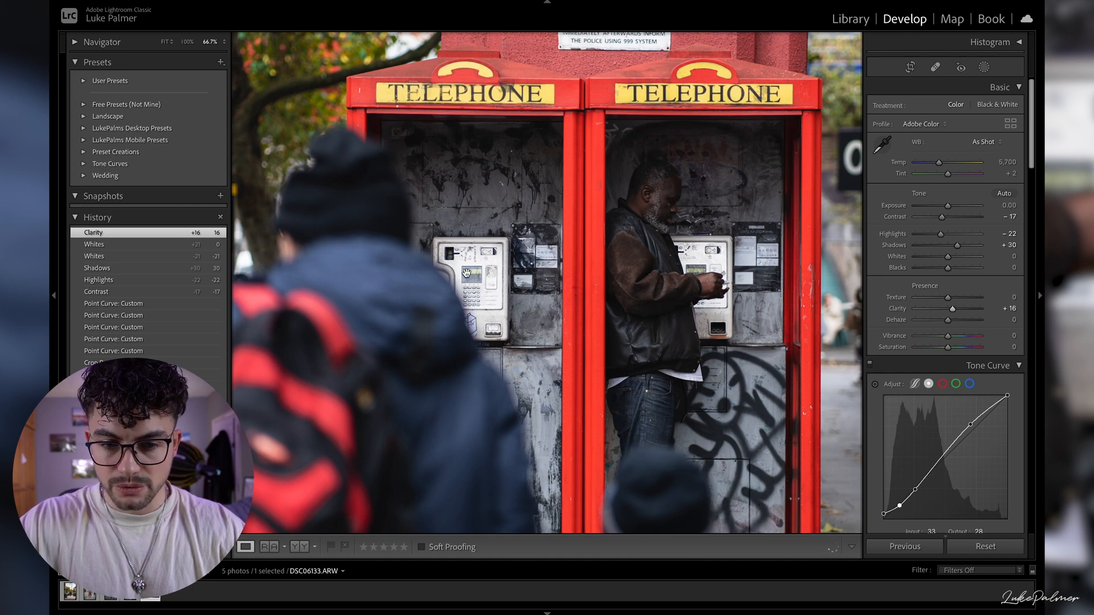
{"action": "left_click", "coordinate": [503, 188]}
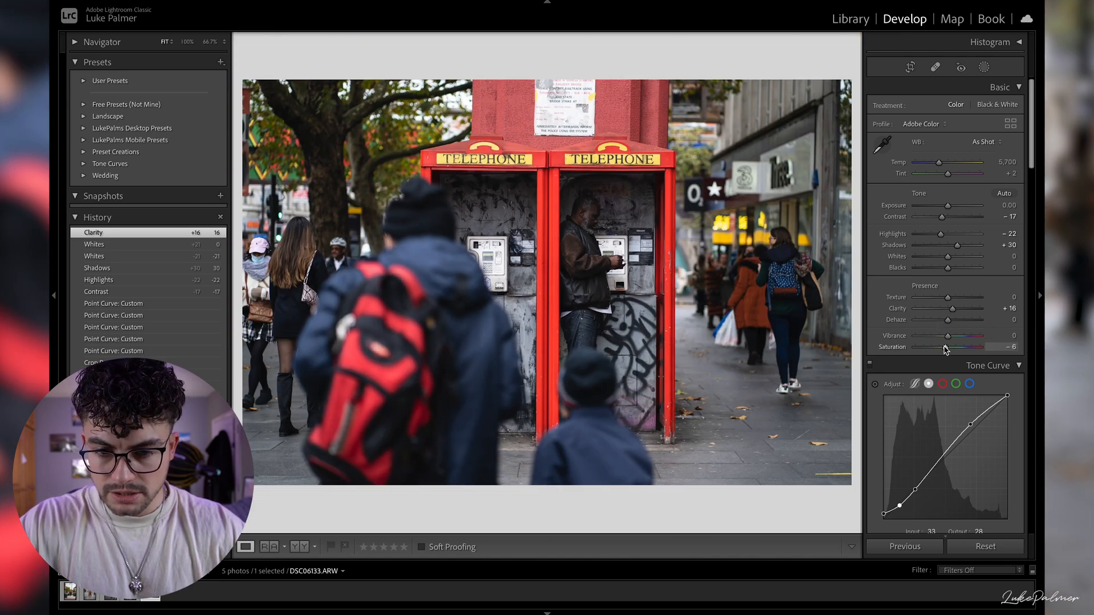
{"action": "left_click_drag", "start_coordinate": [944, 350], "coordinate": [943, 350]}
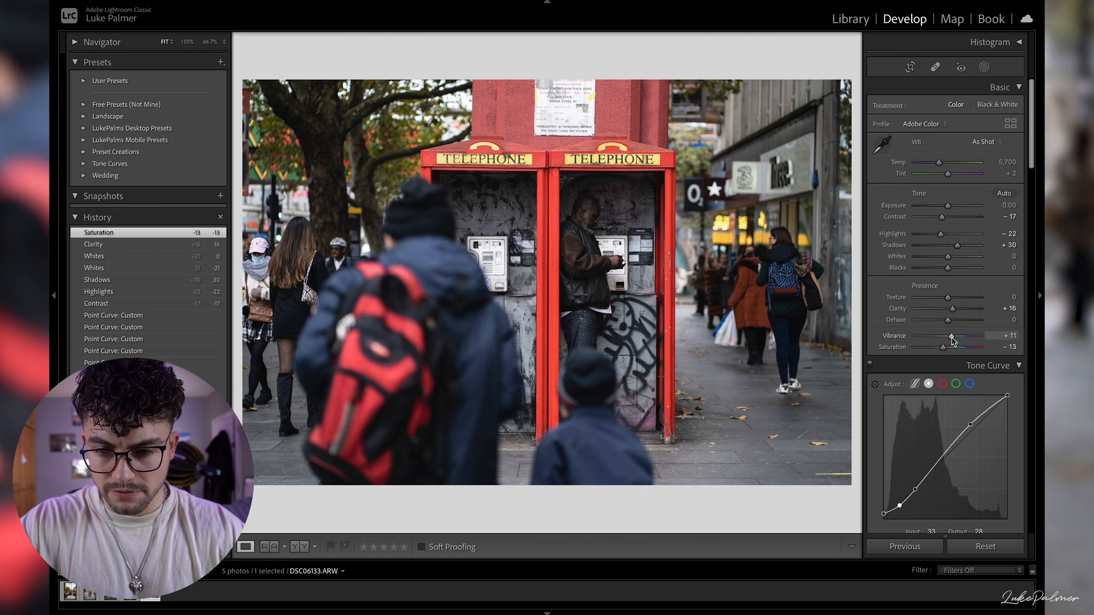
{"action": "left_click_drag", "start_coordinate": [952, 340], "coordinate": [952, 340]}
- Refine the RGB point curve by nudging its lower-midtone point slightly and lowering the white endpoint to 255/239
{"action": "scroll", "coordinate": [939, 365], "scroll_direction": "down", "scroll_amount": 1}
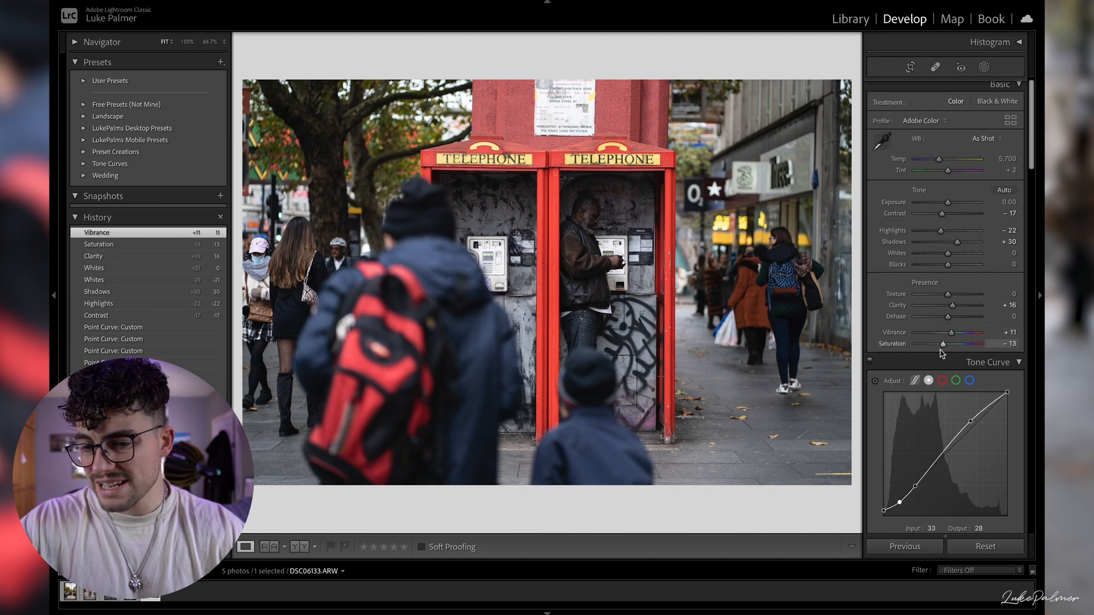
{"action": "scroll", "coordinate": [938, 369], "scroll_direction": "down", "scroll_amount": 3}
{"action": "left_click", "coordinate": [918, 326]}
{"action": "left_click_drag", "start_coordinate": [919, 328], "coordinate": [918, 326]}
{"action": "left_click_drag", "start_coordinate": [1008, 232], "coordinate": [1008, 237]}
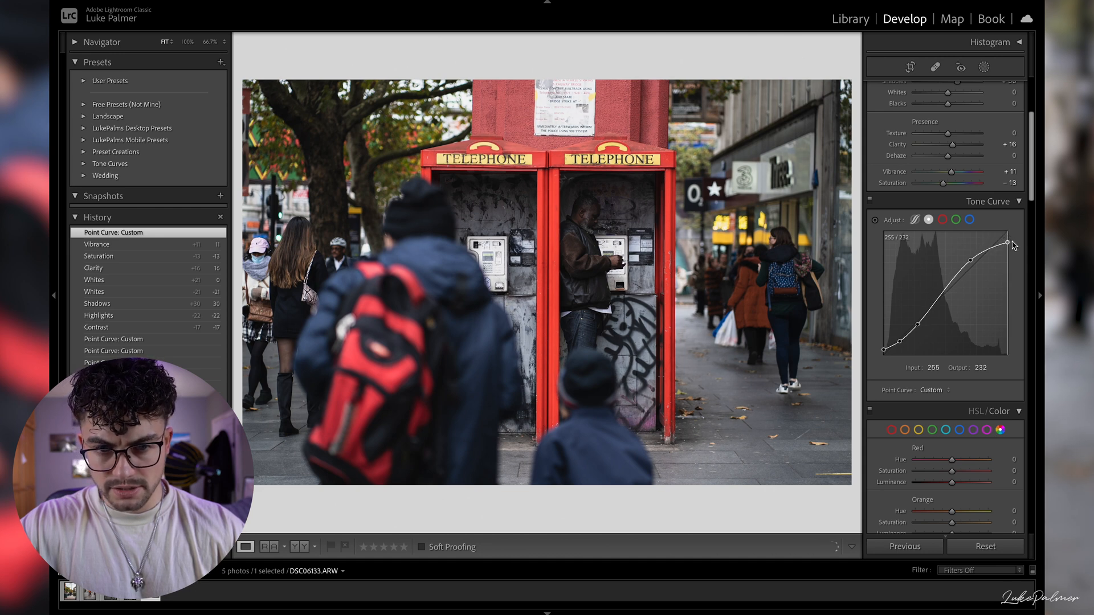
{"action": "left_click_drag", "start_coordinate": [1015, 242], "coordinate": [1015, 242]}
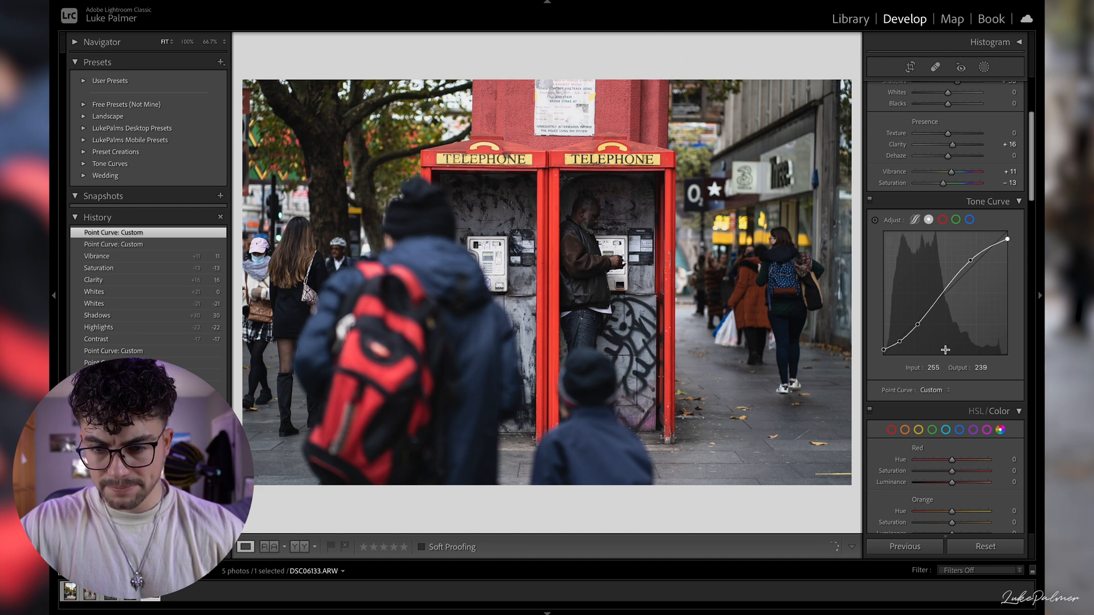
- Set Green Saturation to -27 and Luminance to -32, and Yellow Saturation to -33 and Luminance to +24
{"action": "scroll", "coordinate": [948, 359], "scroll_direction": "down", "scroll_amount": 5}
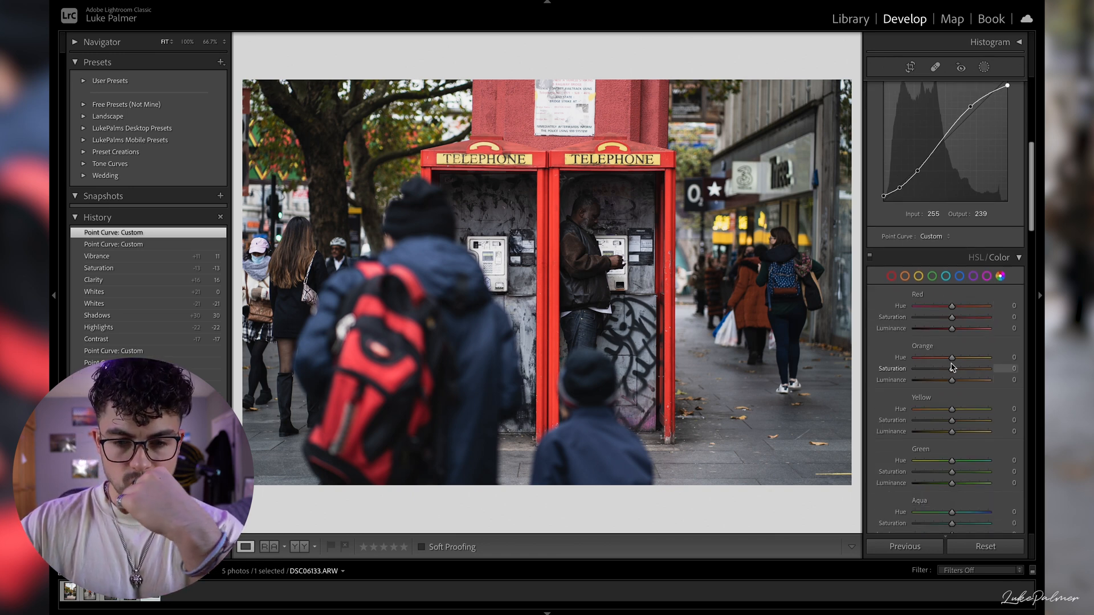
{"action": "scroll", "coordinate": [953, 368], "scroll_direction": "up", "scroll_amount": 1}
{"action": "scroll", "coordinate": [953, 362], "scroll_direction": "up", "scroll_amount": 3}
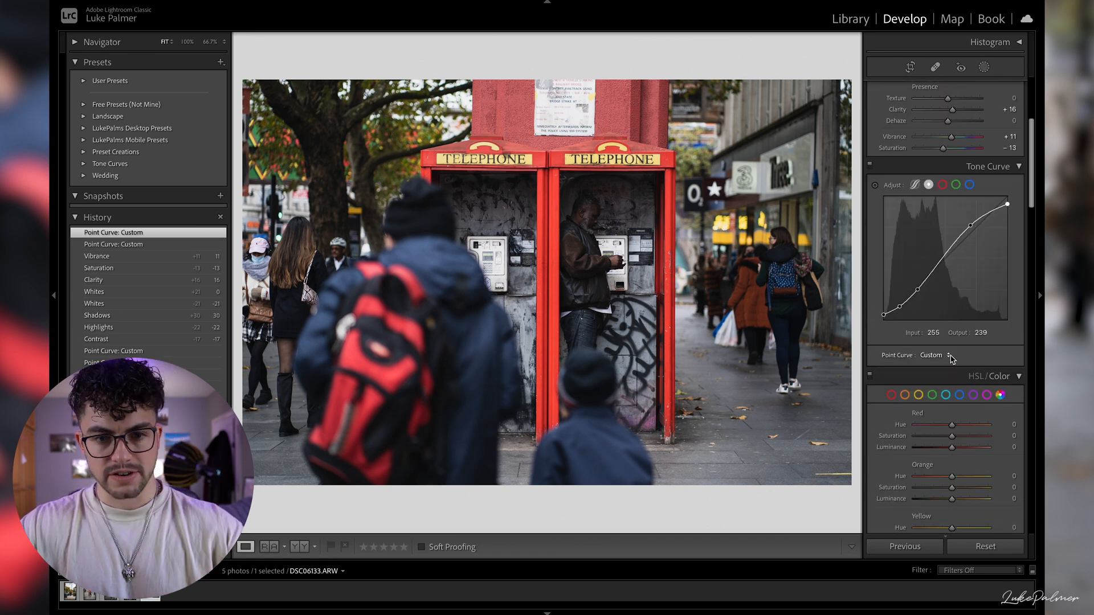
{"action": "scroll", "coordinate": [992, 396], "scroll_direction": "down", "scroll_amount": 3}
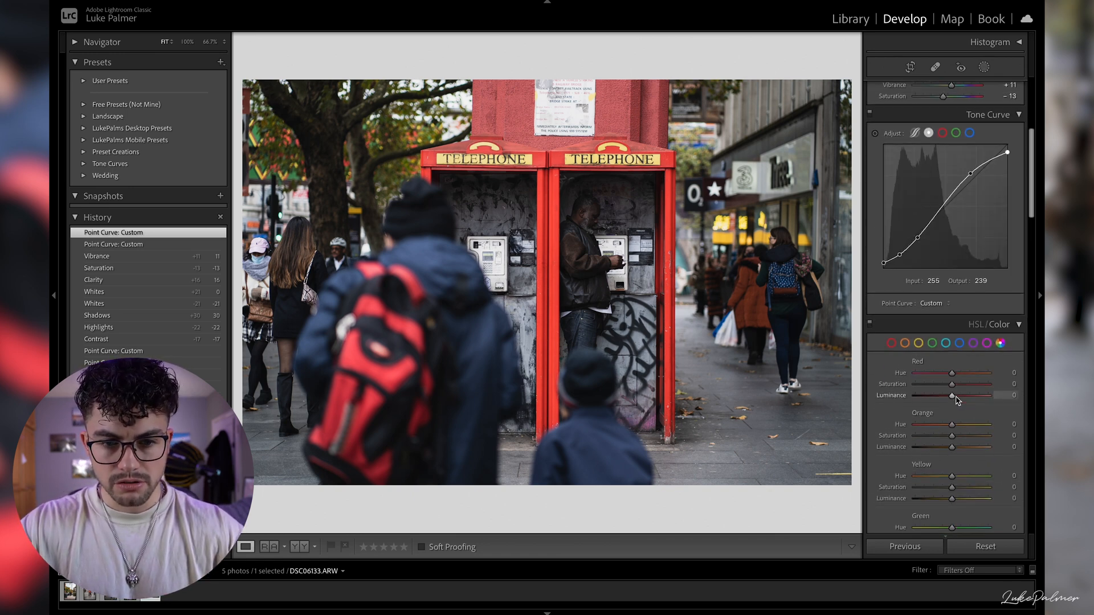
{"action": "scroll", "coordinate": [956, 400], "scroll_direction": "down", "scroll_amount": 2}
{"action": "scroll", "coordinate": [956, 393], "scroll_direction": "down", "scroll_amount": 4}
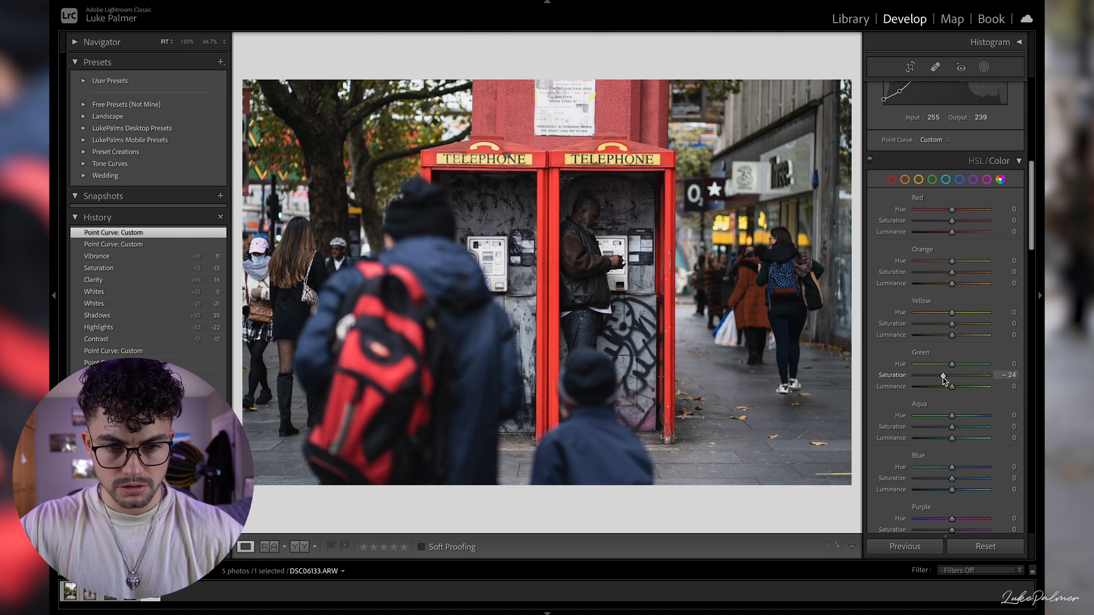
{"action": "left_click_drag", "start_coordinate": [943, 381], "coordinate": [943, 381]}
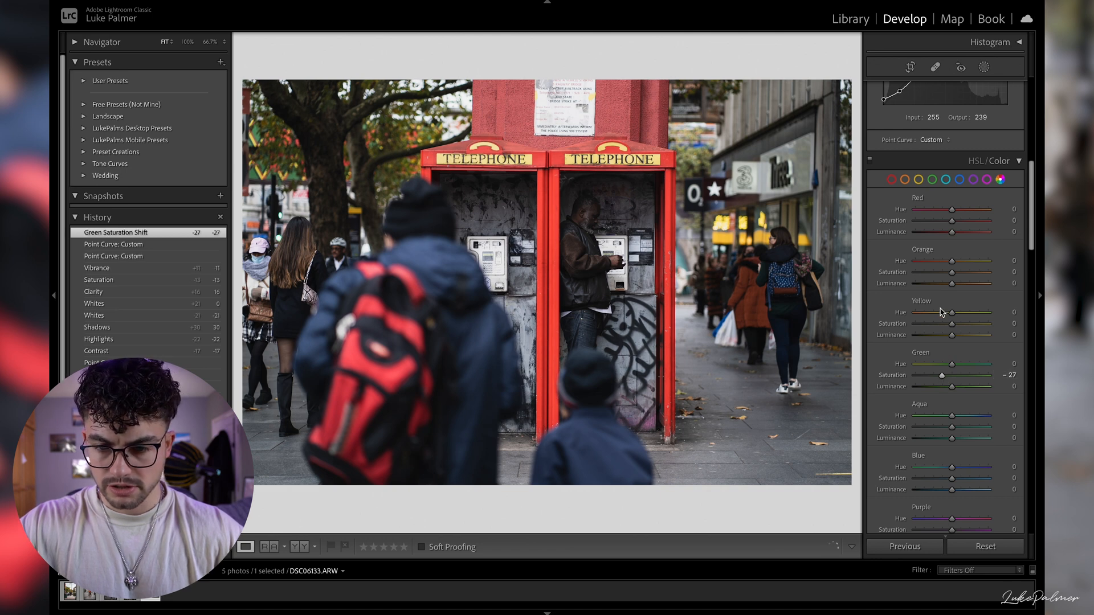
{"action": "left_click_drag", "start_coordinate": [951, 324], "coordinate": [939, 328]}
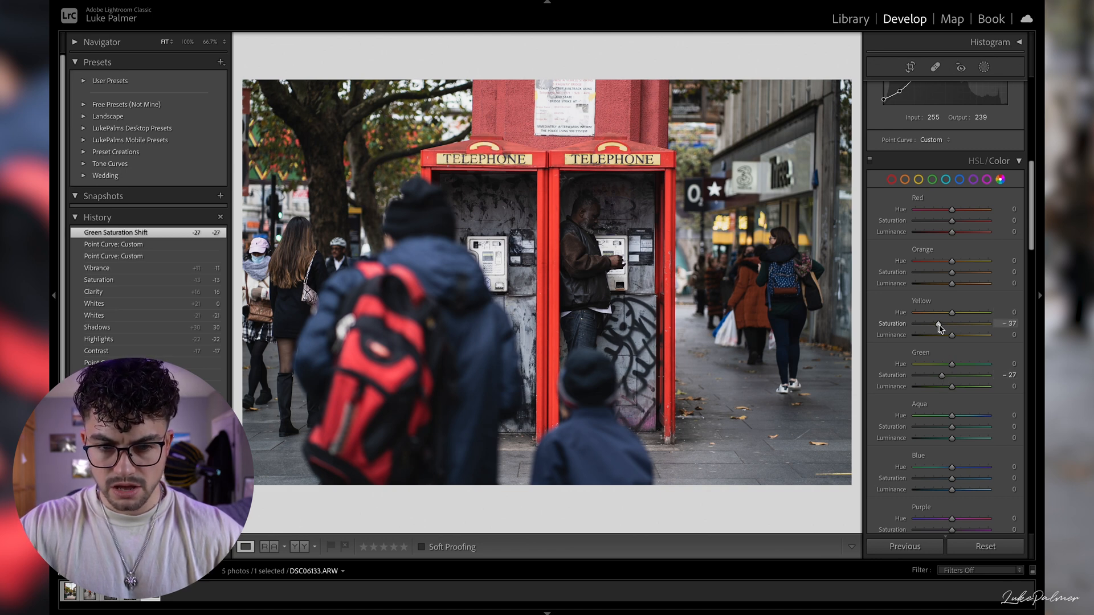
{"action": "left_click_drag", "start_coordinate": [951, 387], "coordinate": [941, 390]}
{"action": "left_click_drag", "start_coordinate": [951, 335], "coordinate": [961, 336]}
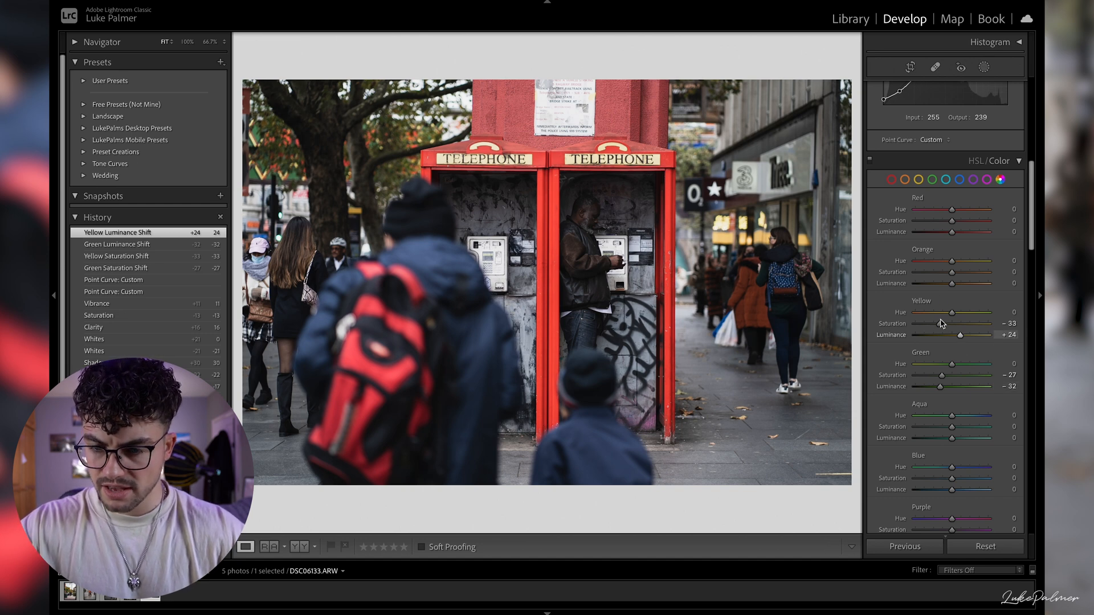
- Set Red Saturation to -8 and Red Luminance to +15, keeping Orange Hue at 0
{"action": "scroll", "coordinate": [962, 312], "scroll_direction": "down", "scroll_amount": 1}
{"action": "left_click_drag", "start_coordinate": [952, 209], "coordinate": [959, 211]}
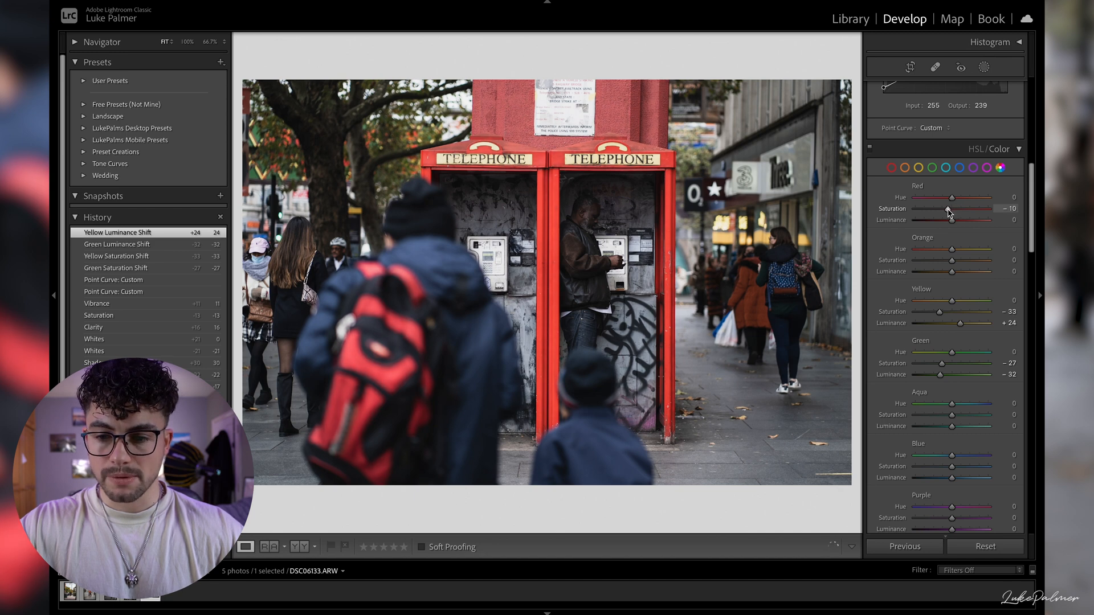
{"action": "left_click_drag", "start_coordinate": [950, 212], "coordinate": [949, 210]}
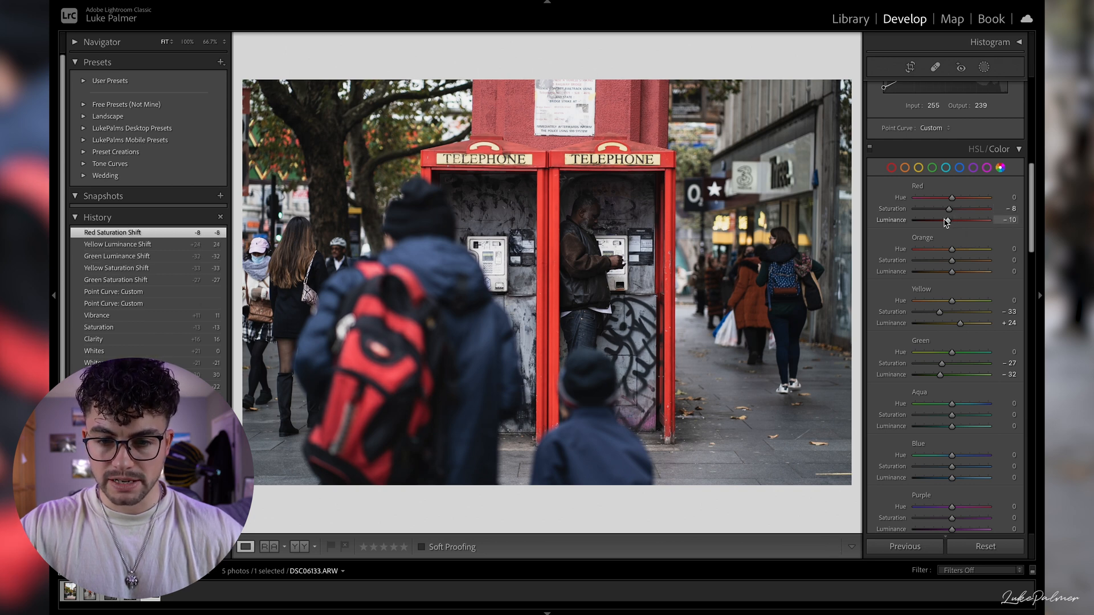
{"action": "left_click_drag", "start_coordinate": [957, 222], "coordinate": [959, 222]}
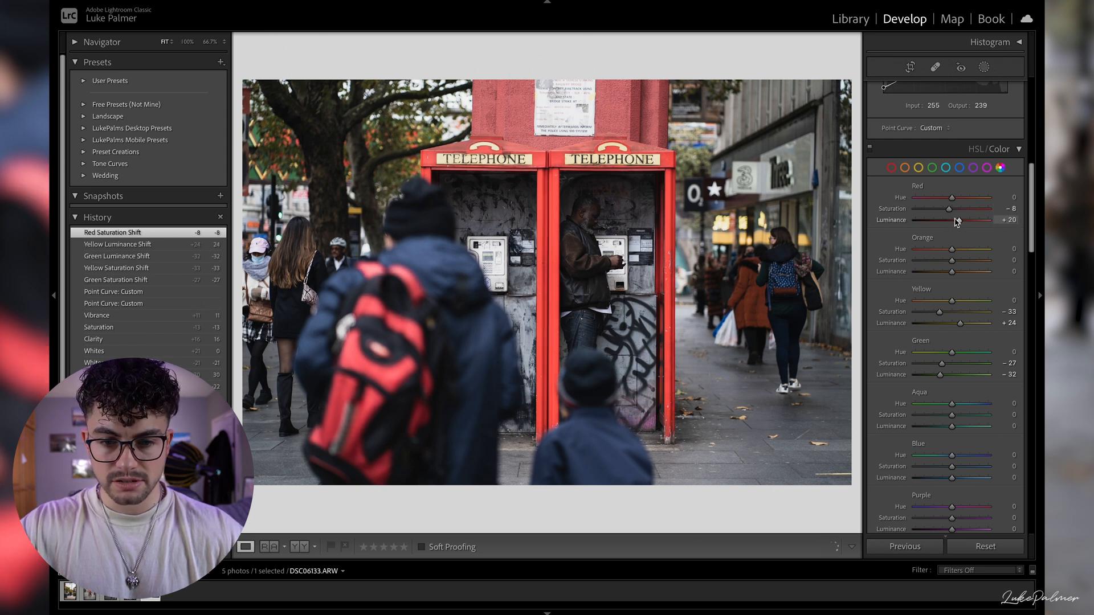
{"action": "left_click_drag", "start_coordinate": [956, 222], "coordinate": [945, 252]}
{"action": "double_click", "coordinate": [945, 250]}
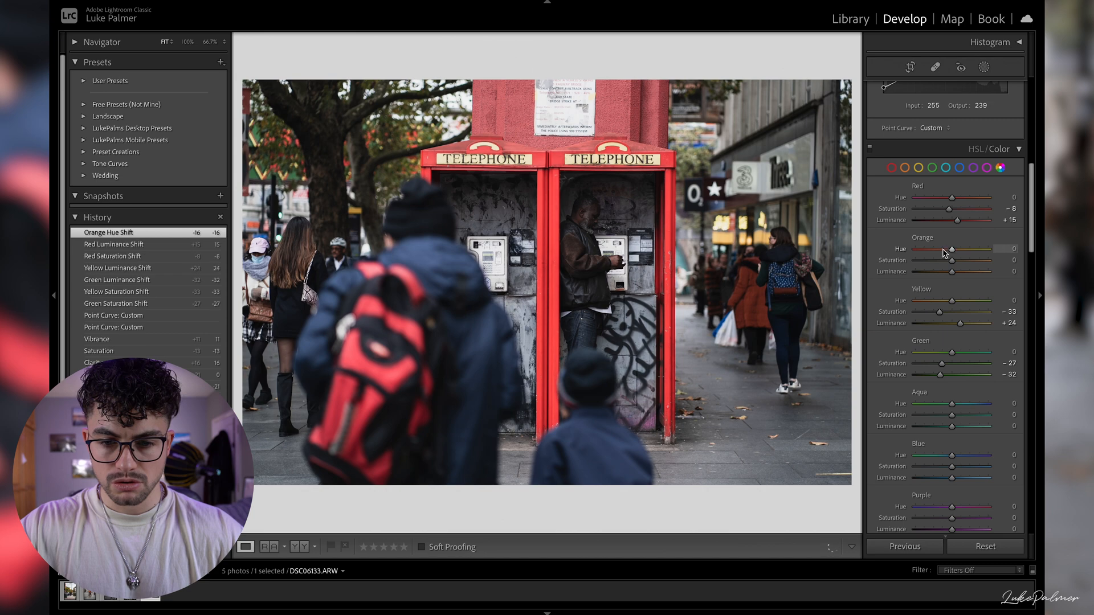
- Set the color grading hues to 296 for midtones, 153 for shadows and 186 for highlights, and enable Remove Chromatic Aberration
{"action": "scroll", "coordinate": [982, 385], "scroll_direction": "down", "scroll_amount": 2}
{"action": "scroll", "coordinate": [982, 382], "scroll_direction": "down", "scroll_amount": 6}
{"action": "scroll", "coordinate": [926, 374], "scroll_direction": "down", "scroll_amount": 7}
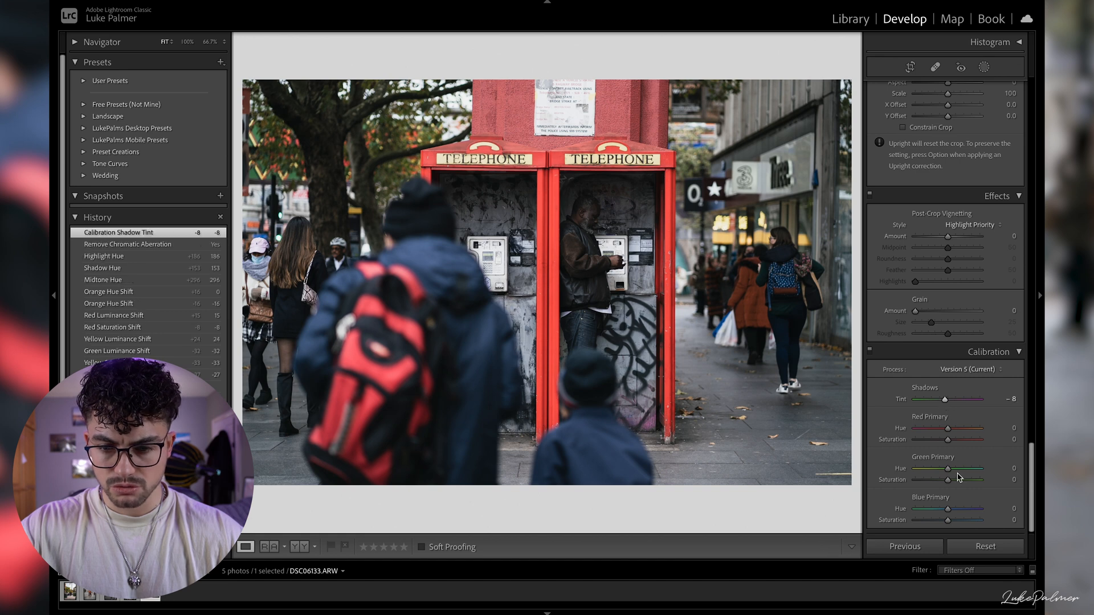
- Set calibration Shadows Tint to -8 and Red, Green and Blue Primary Saturation to -14, -8 and -4, and overall Saturation to -12
{"action": "left_click_drag", "start_coordinate": [948, 441], "coordinate": [948, 444]}
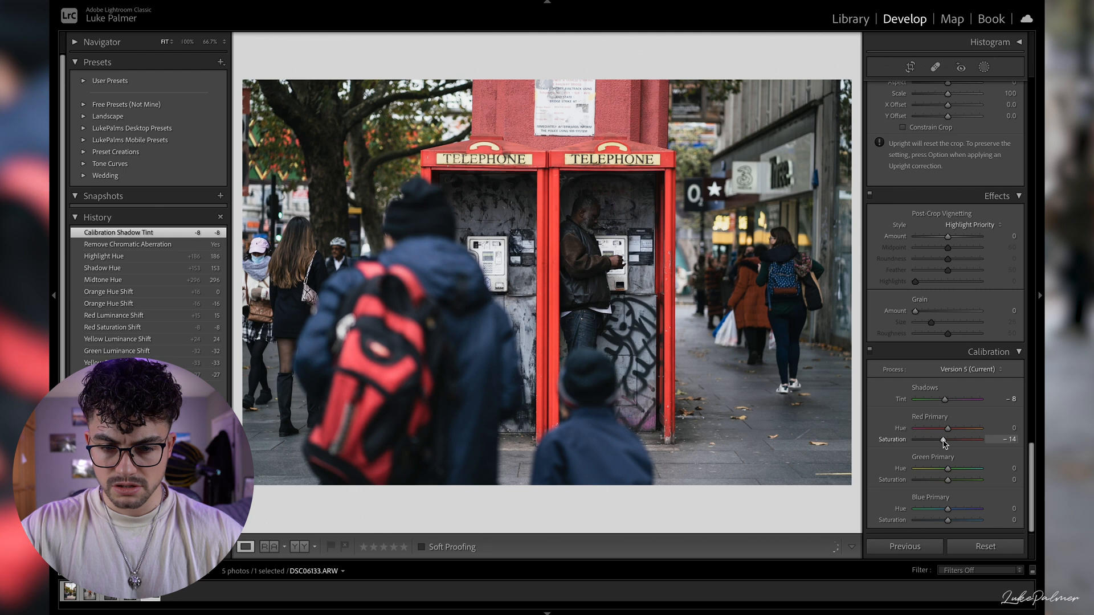
{"action": "left_click_drag", "start_coordinate": [944, 443], "coordinate": [944, 444]}
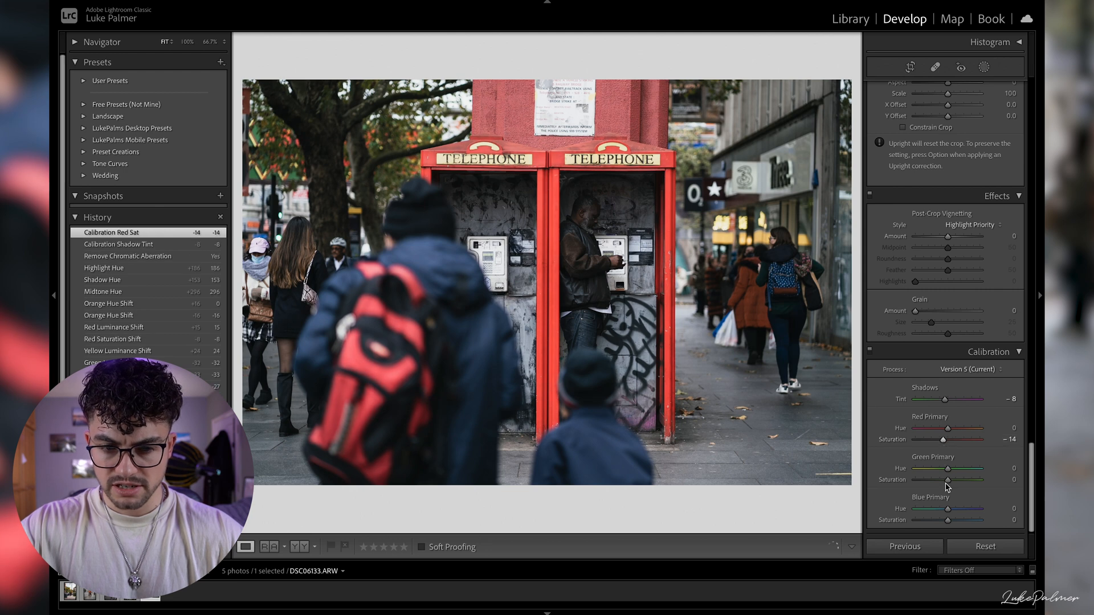
{"action": "left_click_drag", "start_coordinate": [947, 480], "coordinate": [942, 480]}
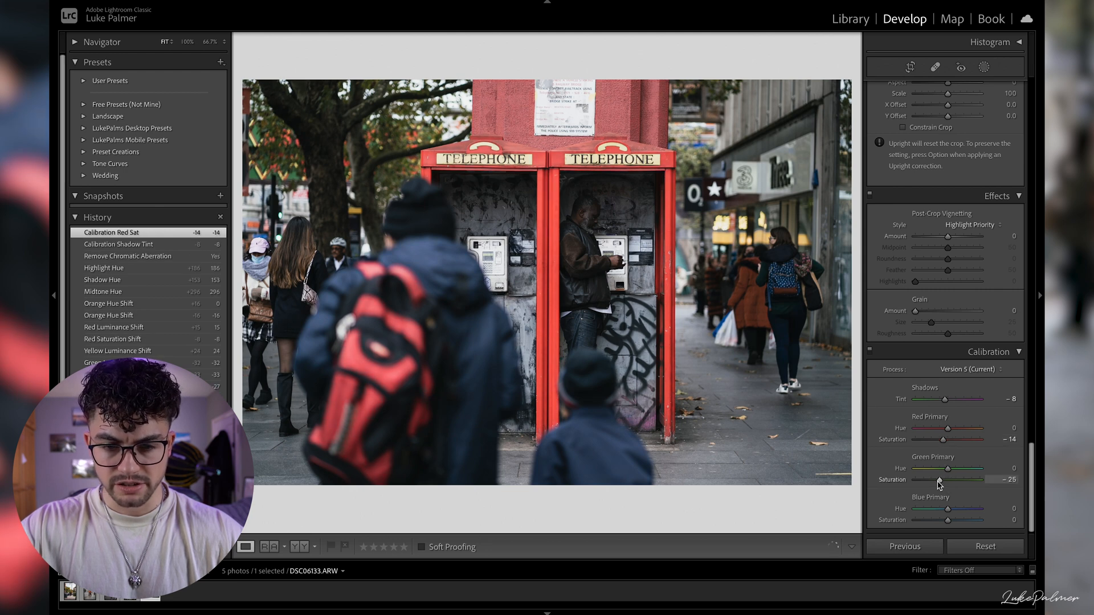
{"action": "left_click_drag", "start_coordinate": [944, 485], "coordinate": [945, 485]}
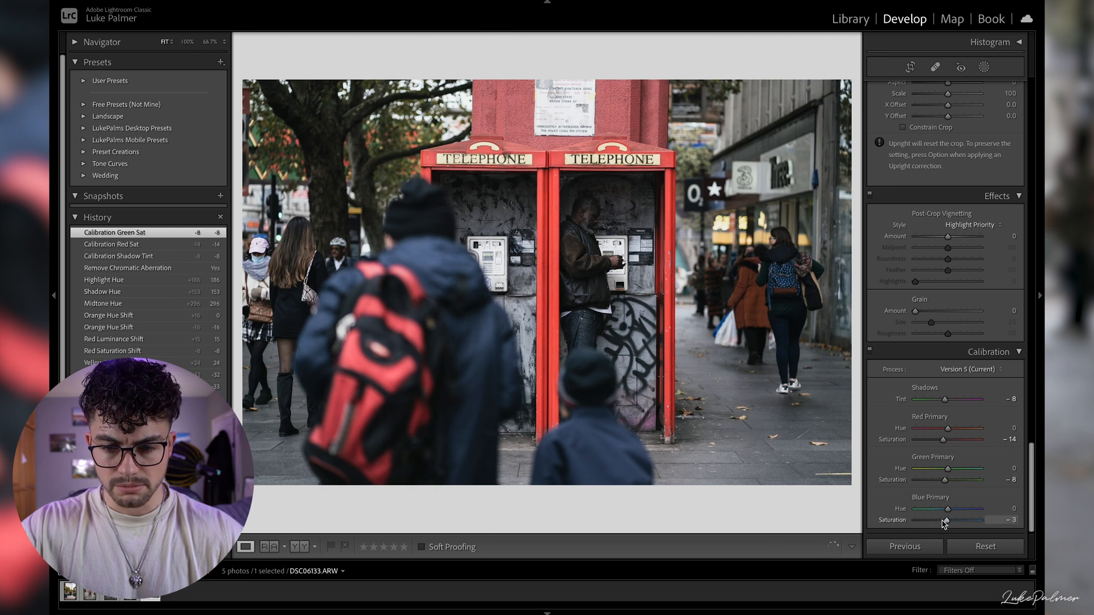
{"action": "left_click_drag", "start_coordinate": [944, 523], "coordinate": [945, 525]}
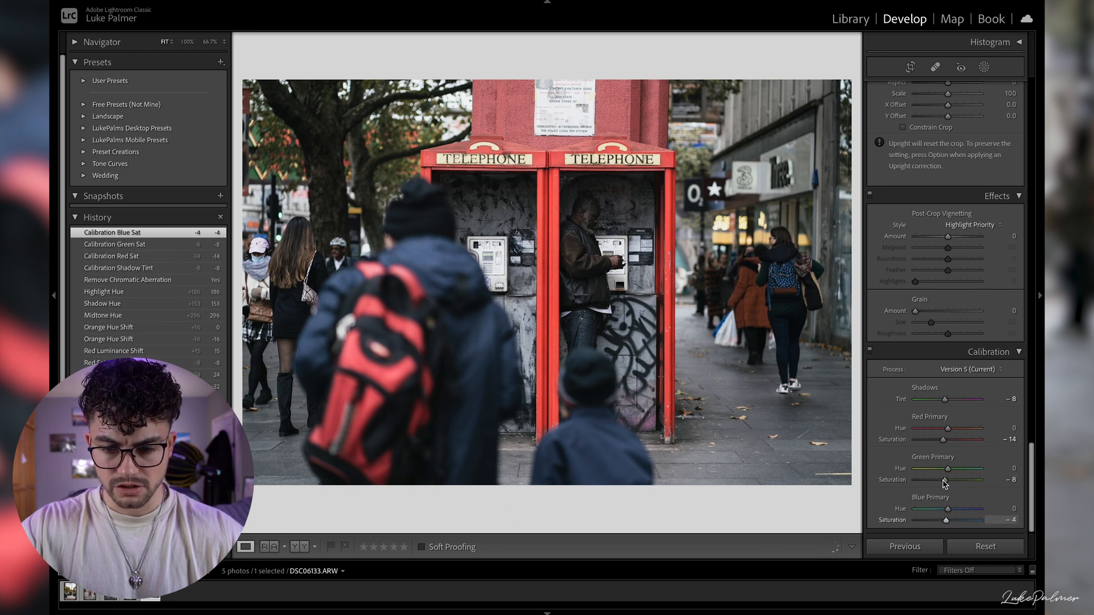
{"action": "scroll", "coordinate": [944, 476], "scroll_direction": "up", "scroll_amount": 15}
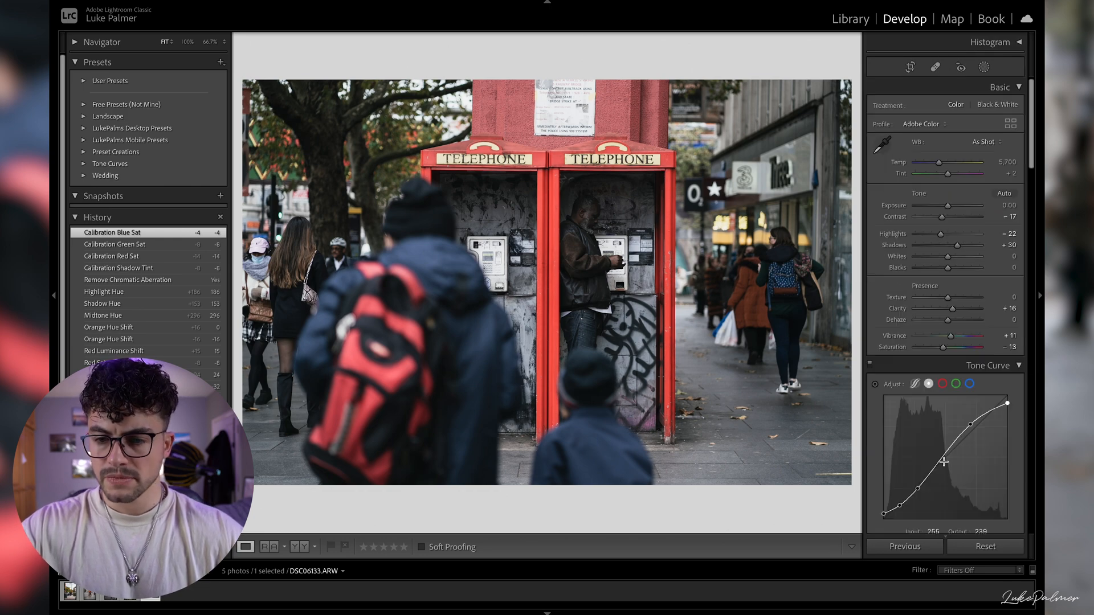
{"action": "left_click_drag", "start_coordinate": [943, 347], "coordinate": [944, 350]}
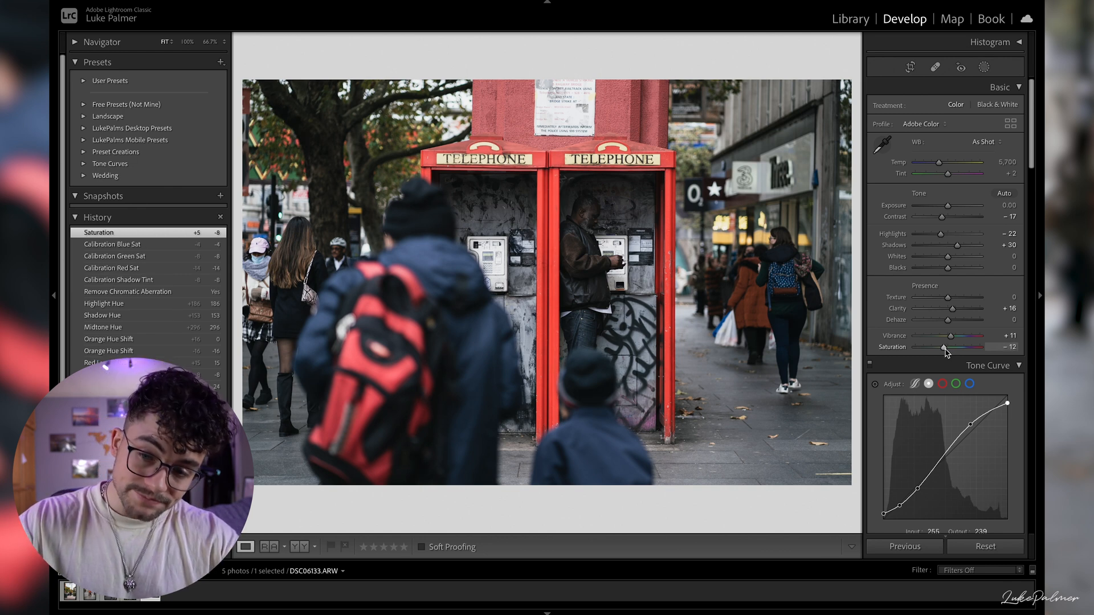
- Add a large radial gradient mask centred on the two telephone boxes and shift it slightly downwards
{"action": "left_click", "coordinate": [984, 67]}
{"action": "left_click", "coordinate": [911, 174]}
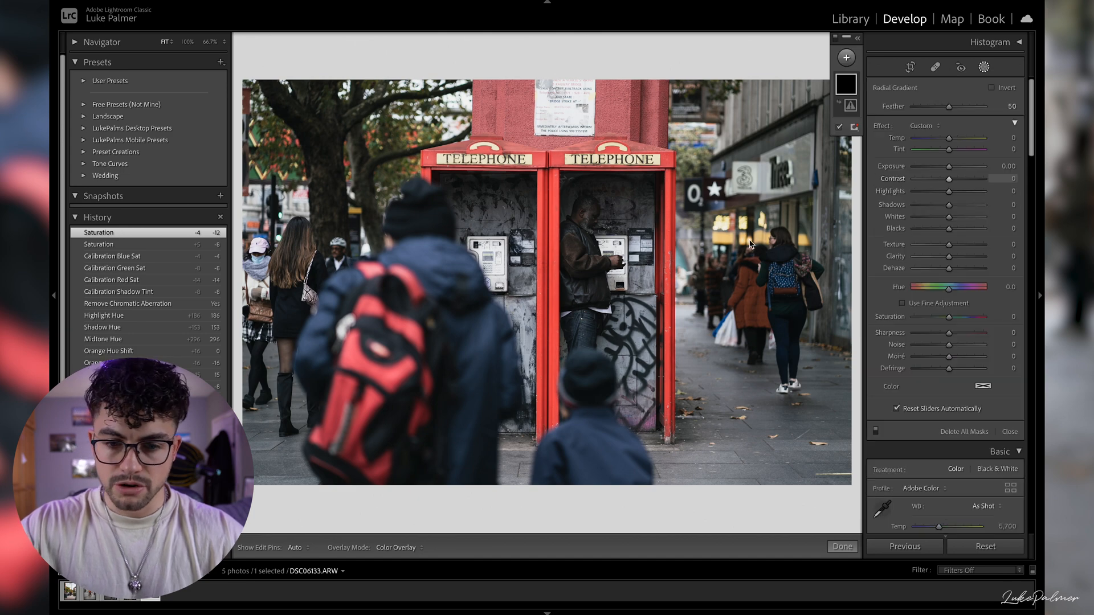
{"action": "left_click_drag", "start_coordinate": [550, 265], "coordinate": [388, 454]}
{"action": "left_click_drag", "start_coordinate": [549, 261], "coordinate": [550, 274]}
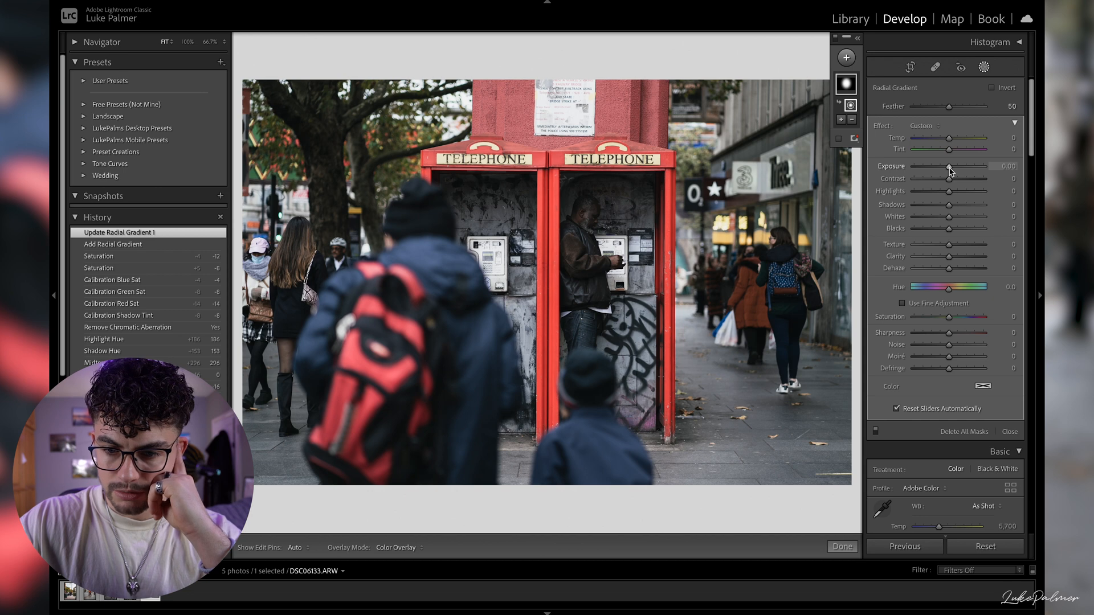
- Set the radial gradient mask's Sharpness to 19 and Exposure to 0.20
{"action": "left_click_drag", "start_coordinate": [949, 334], "coordinate": [956, 336]}
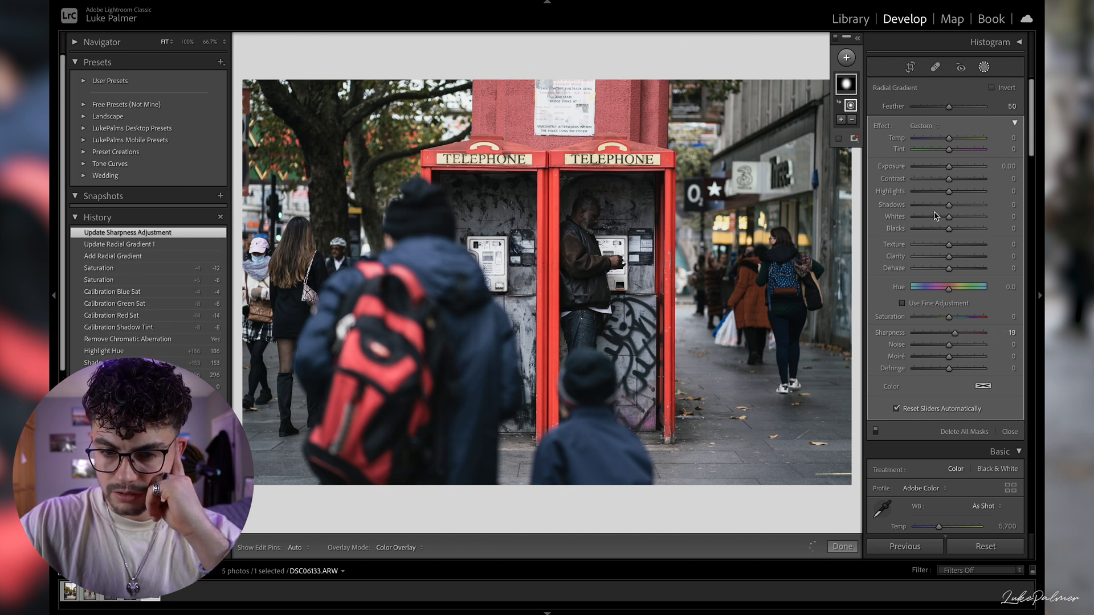
{"action": "left_click", "coordinate": [996, 165]}
{"action": "key", "text": "Up"}
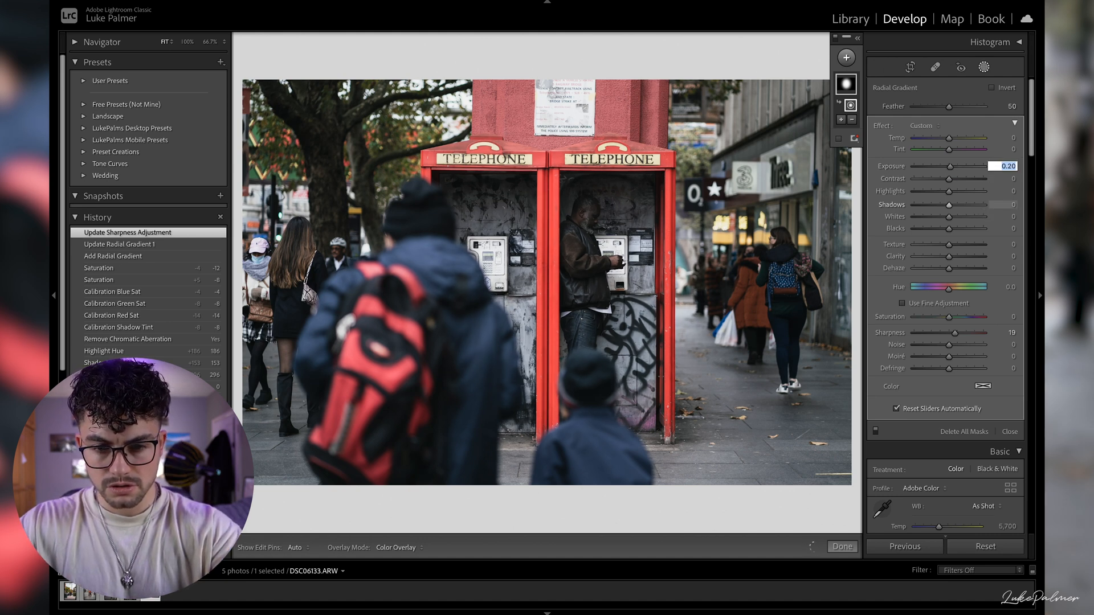
{"action": "key", "text": "Return"}
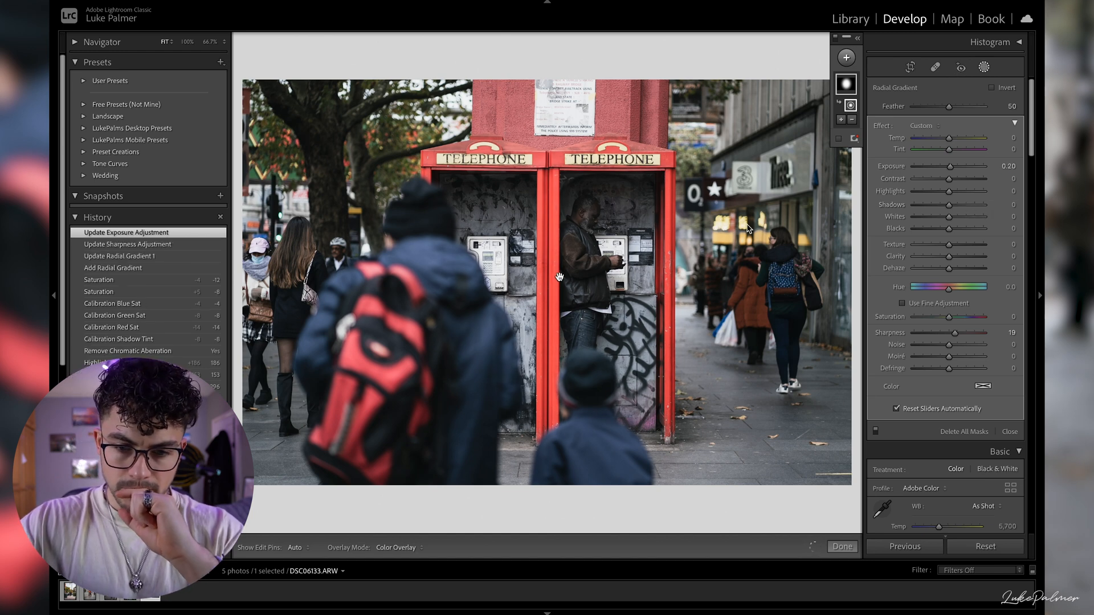
- Duplicate the radial gradient mask, select the lower mask's radial gradient and toggle the mask overlay to check its coverage
{"action": "left_click", "coordinate": [853, 142]}
{"action": "left_click", "coordinate": [899, 129]}
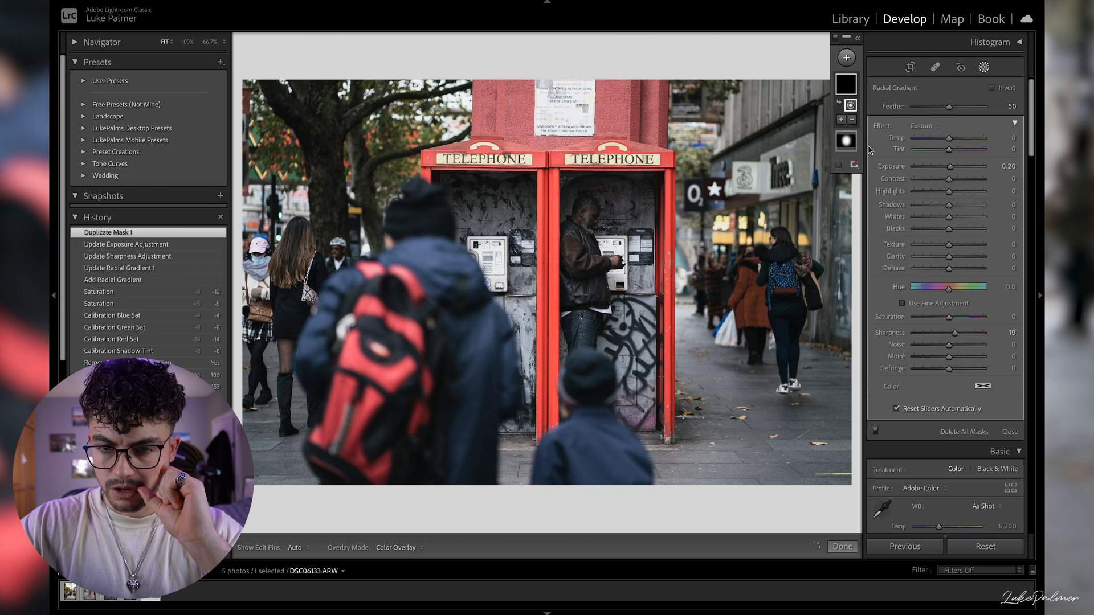
{"action": "left_click", "coordinate": [847, 142]}
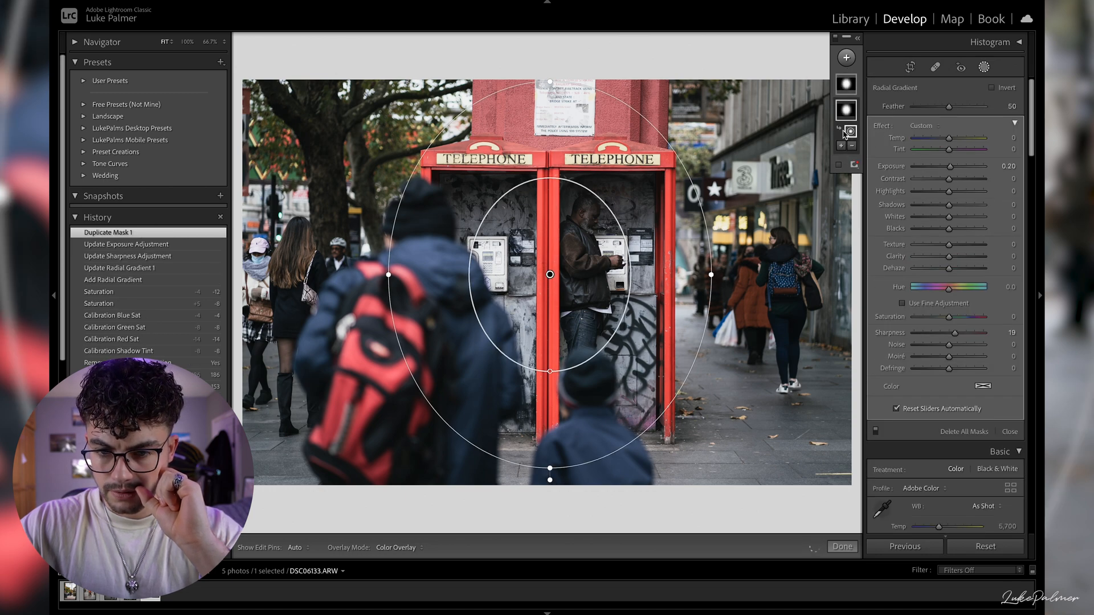
{"action": "left_click", "coordinate": [842, 164]}
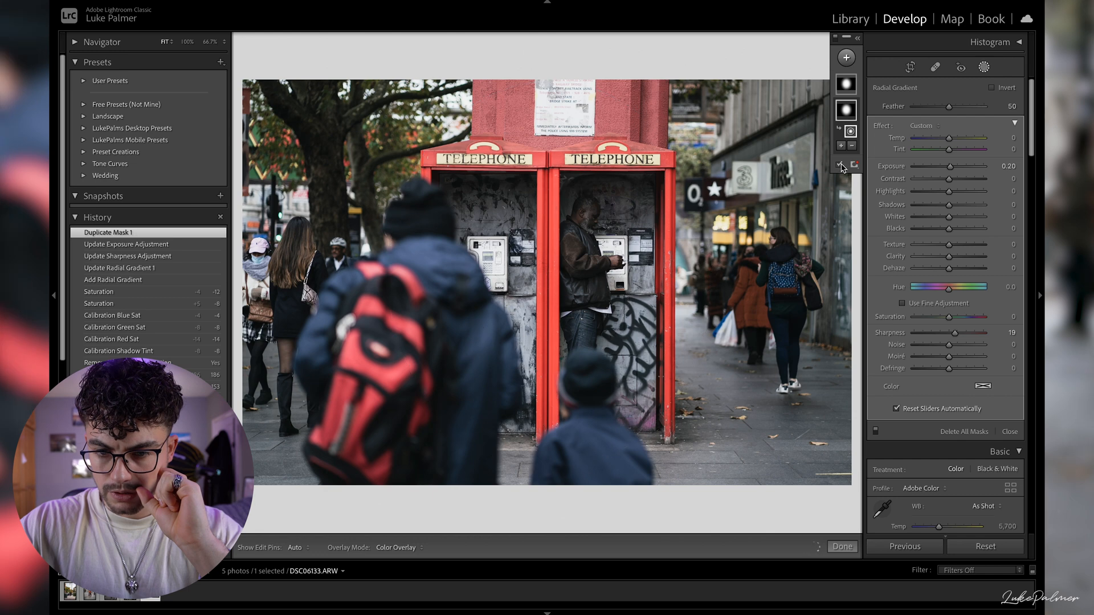
{"action": "left_click", "coordinate": [850, 133]}
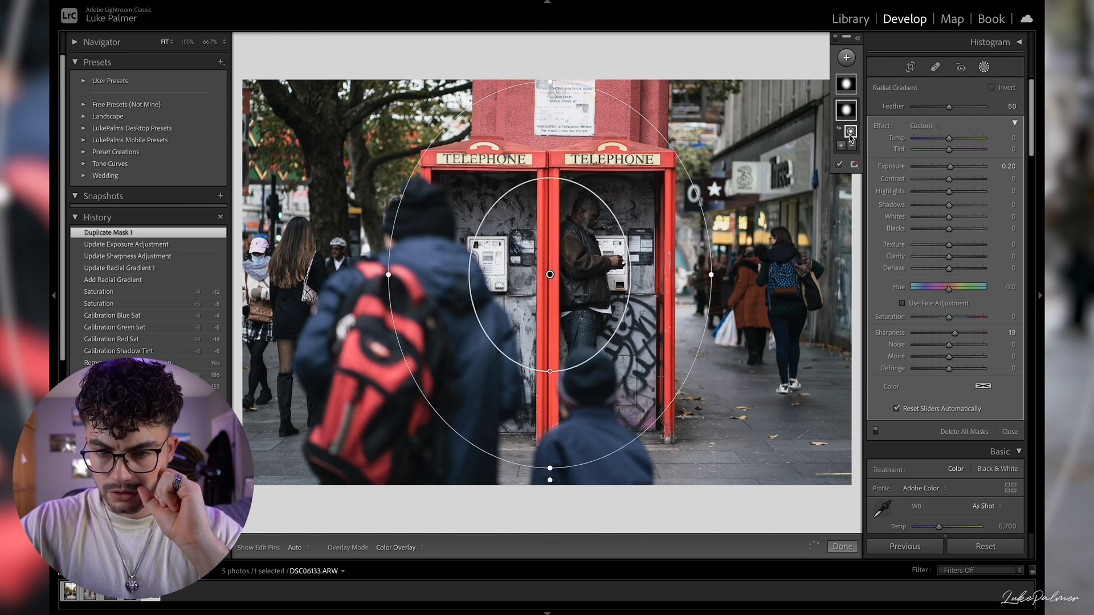
{"action": "left_click", "coordinate": [840, 163]}
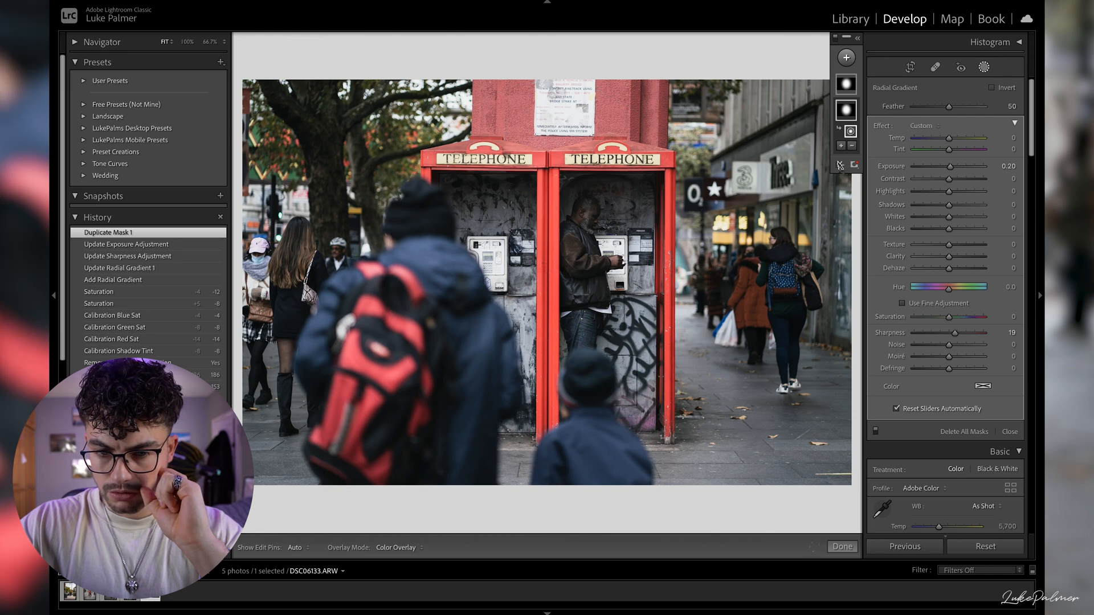
- Select the duplicated lower mask's radial gradient and invert it to cover the surroundings of the telephone boxes
{"action": "left_click", "coordinate": [849, 118]}
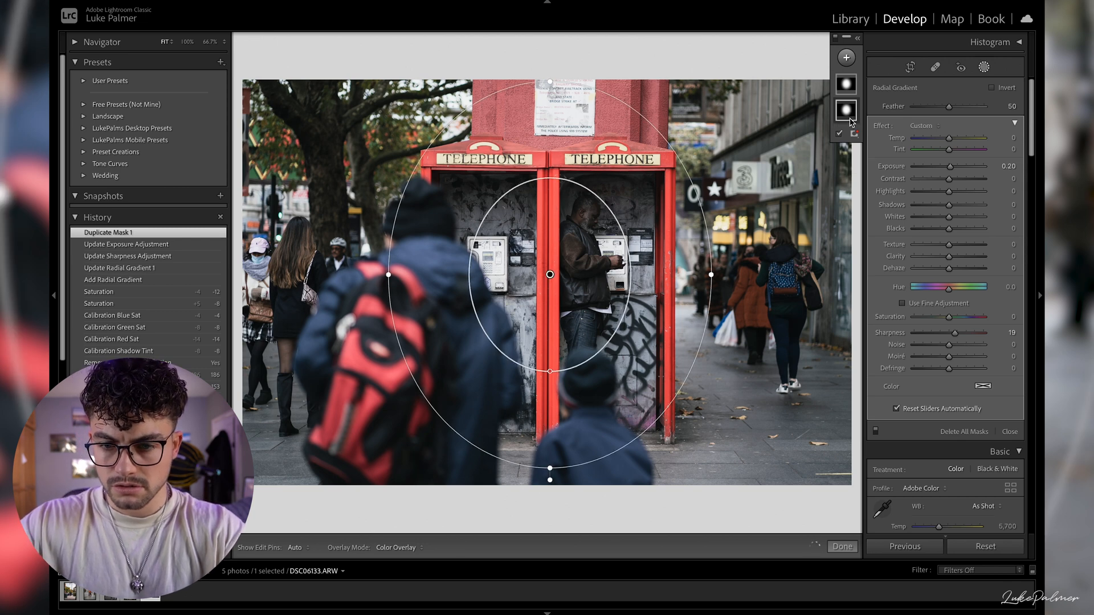
{"action": "left_click", "coordinate": [849, 118]}
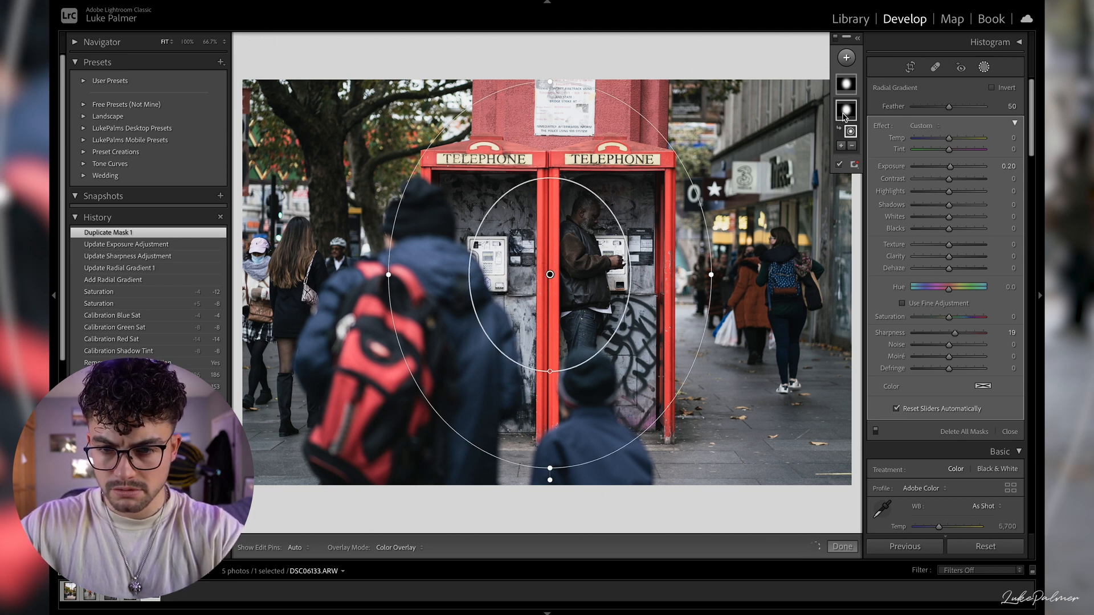
{"action": "right_click", "coordinate": [845, 116]}
{"action": "left_click", "coordinate": [844, 116]}
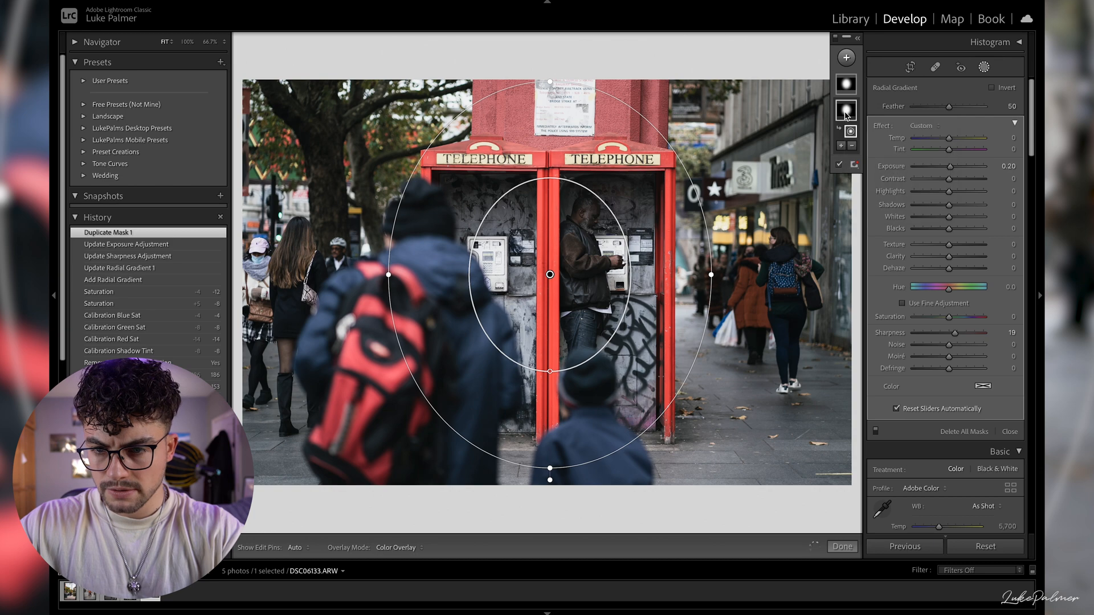
{"action": "left_click", "coordinate": [992, 88]}
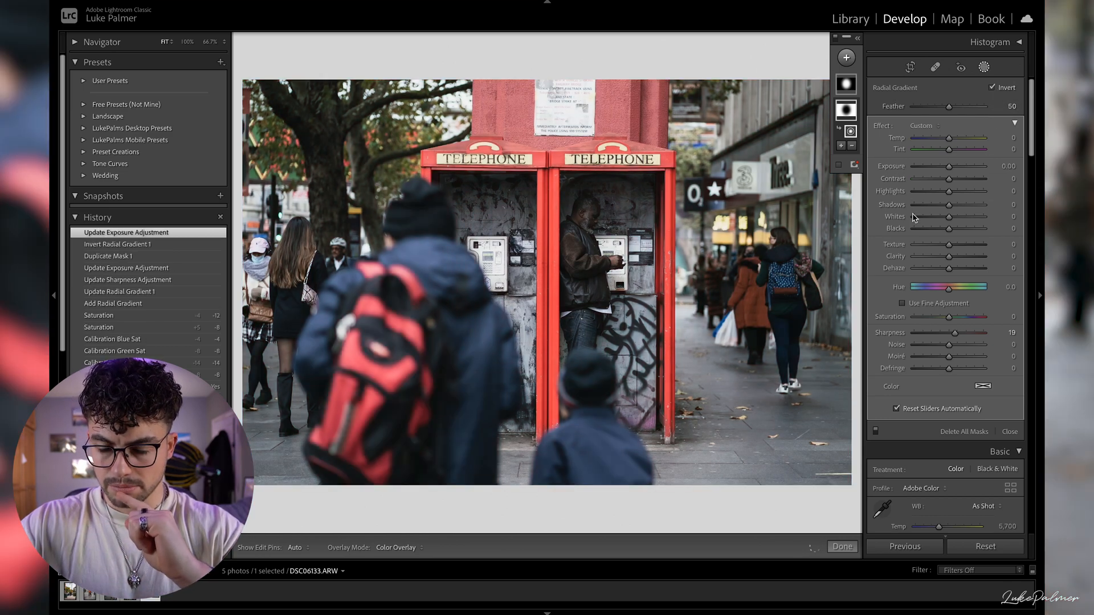
- Set the inverted radial gradient mask's Exposure to -0.20, Sharpness to -15 and Clarity to -21
{"action": "left_click", "coordinate": [992, 167]}
{"action": "key", "text": "Up"}
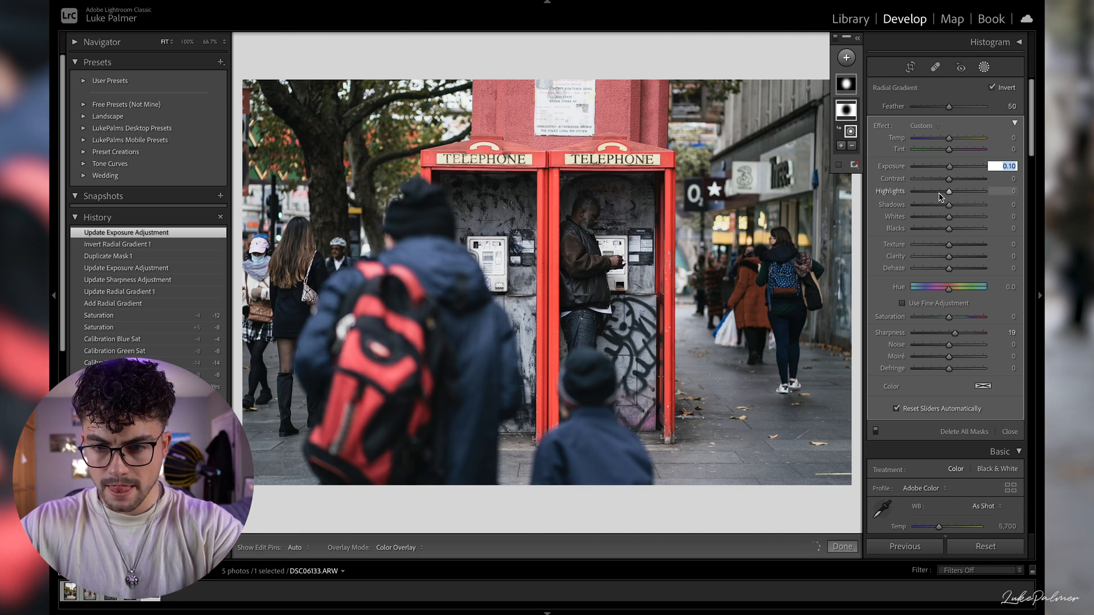
{"action": "key", "text": "Down"}
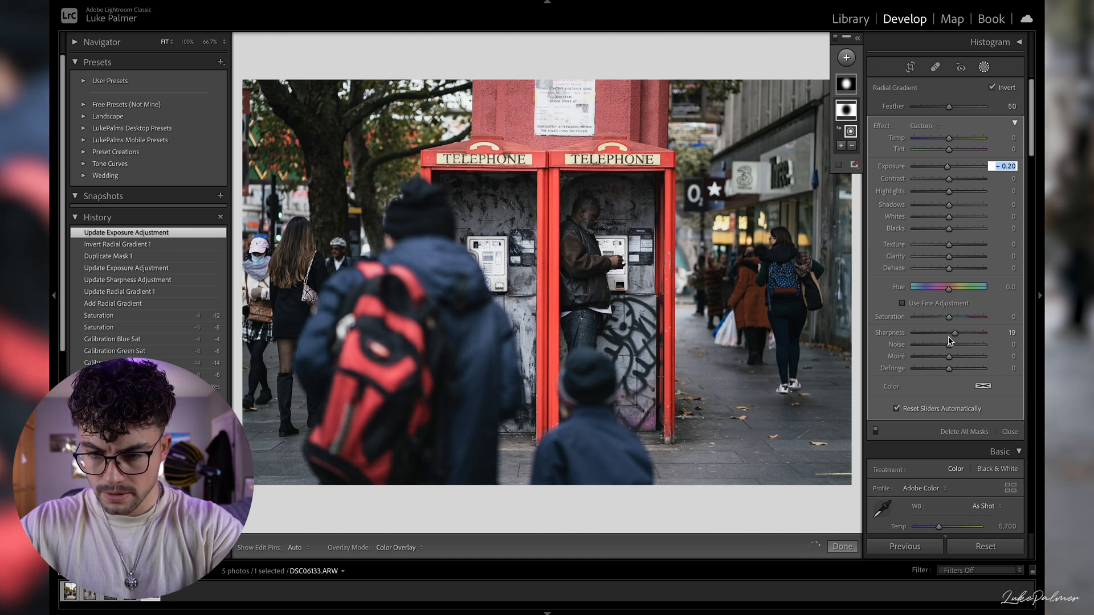
{"action": "left_click", "coordinate": [946, 336]}
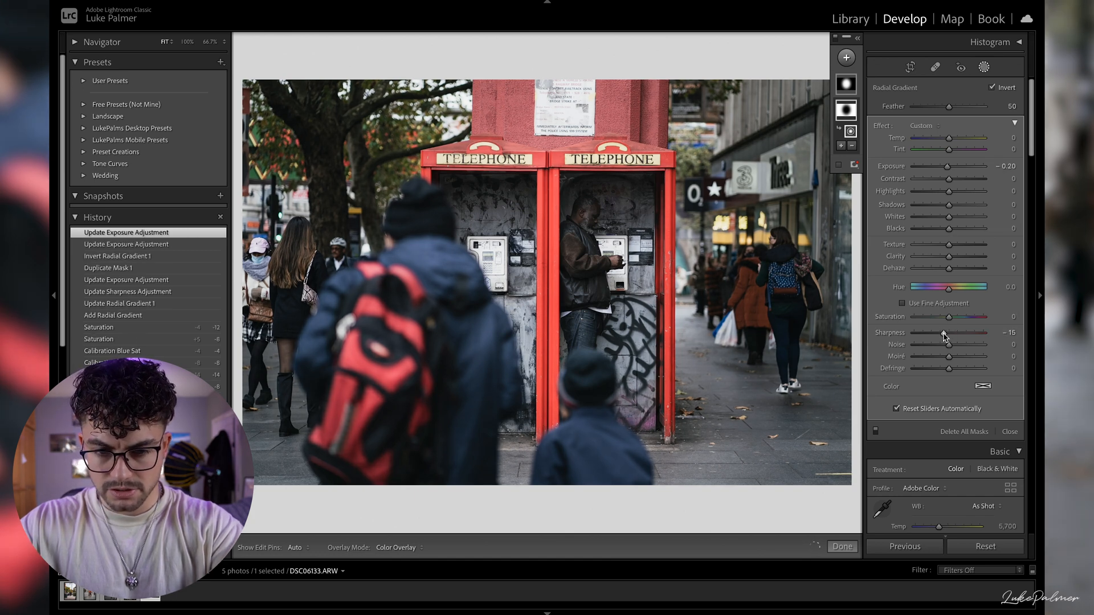
{"action": "left_click", "coordinate": [943, 257]}
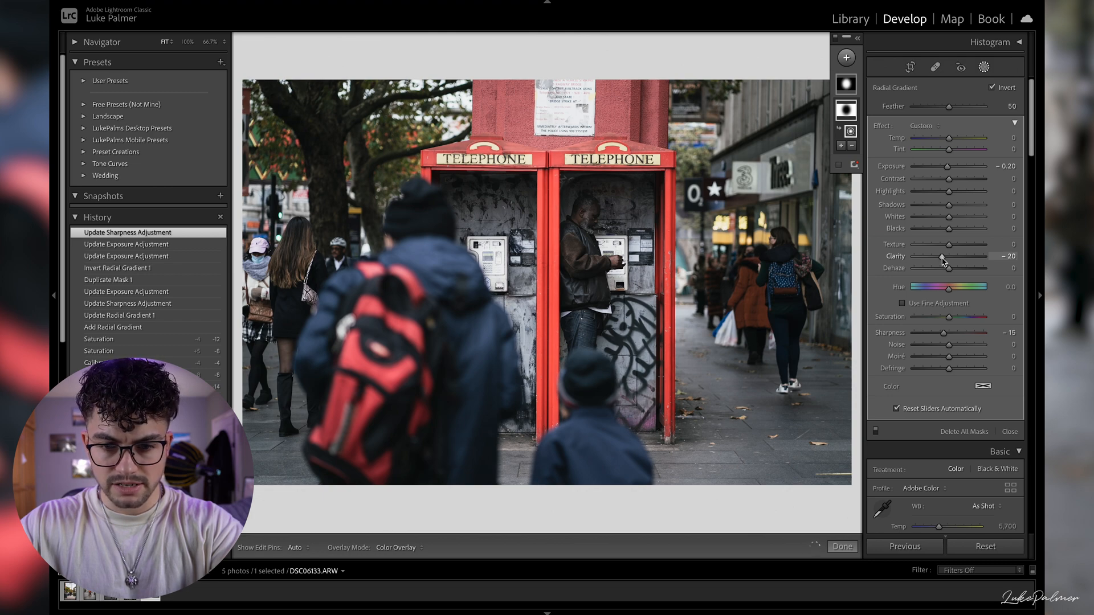
- Close masking and compare the photo with its history state before the radial gradients, returning to the latest Clarity adjustment state
{"action": "left_click", "coordinate": [985, 67]}
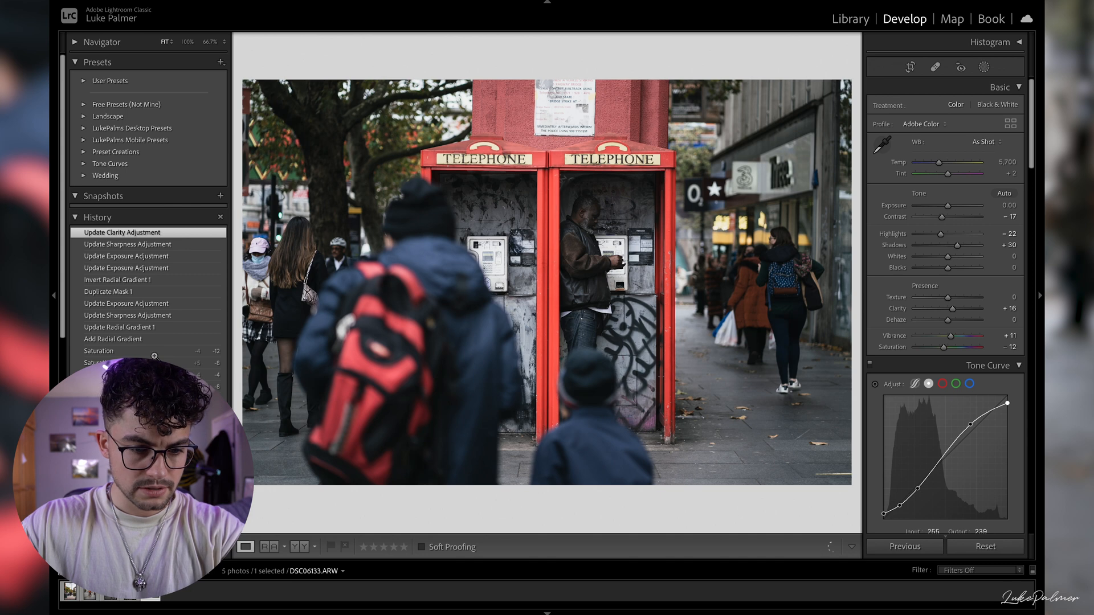
{"action": "left_click", "coordinate": [128, 351]}
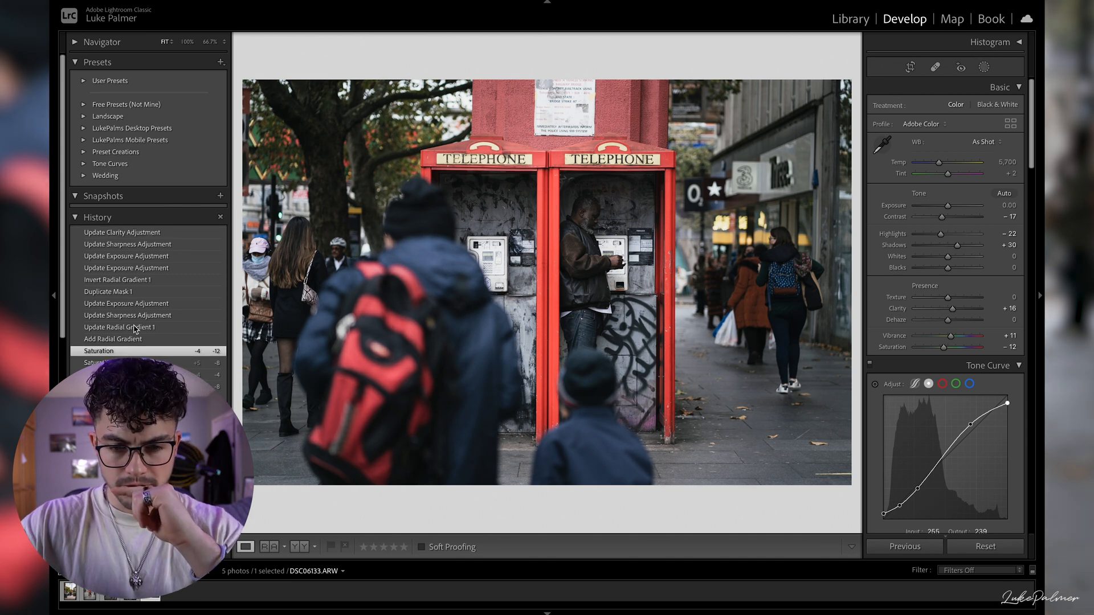
{"action": "left_click", "coordinate": [130, 235]}
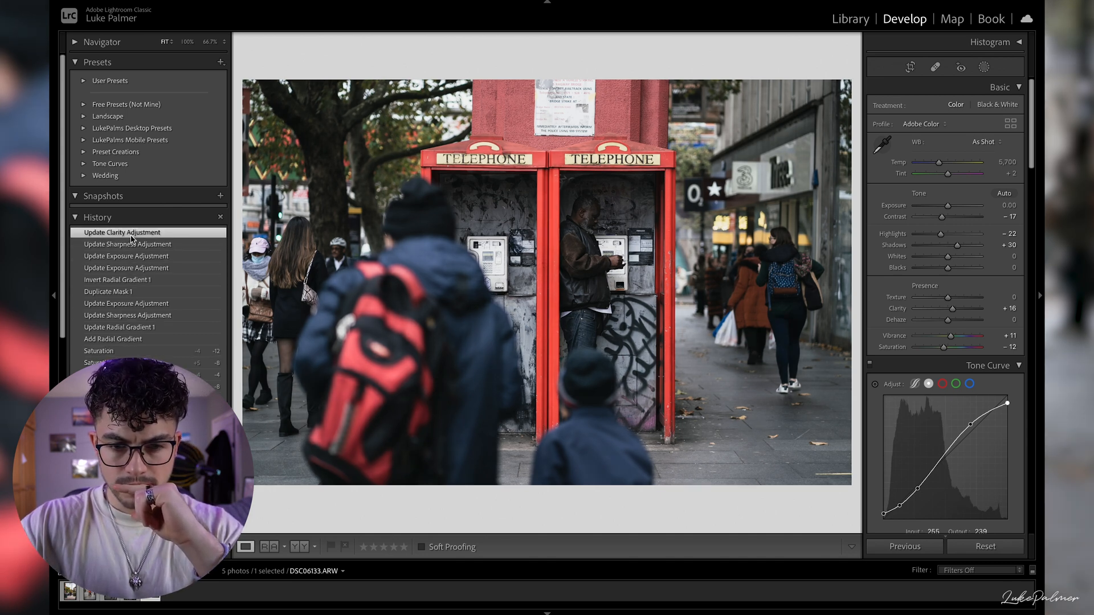